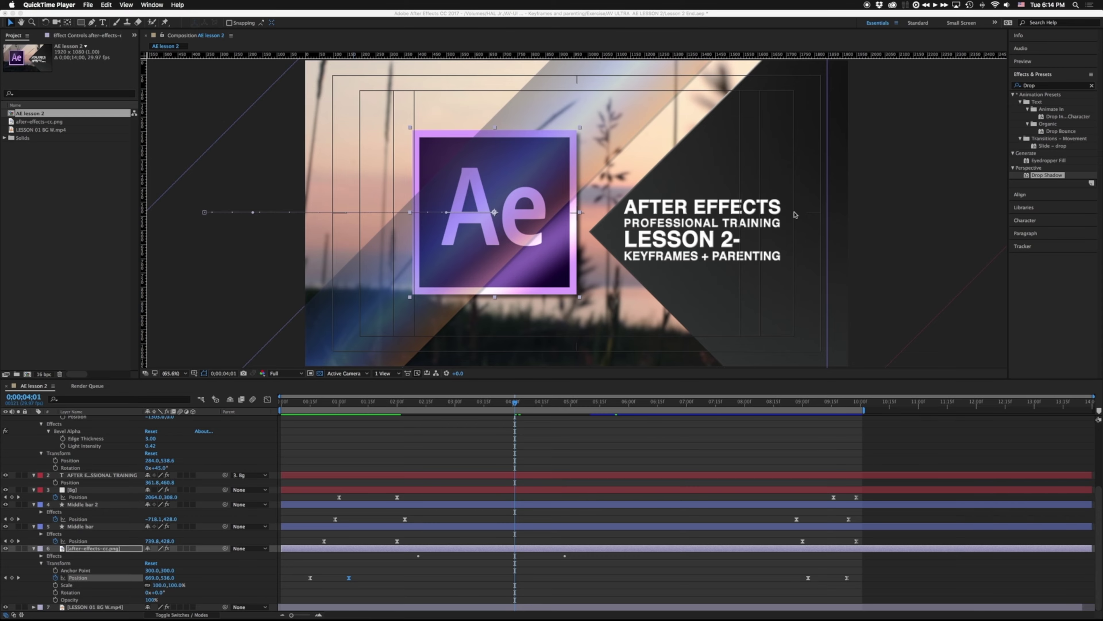
# - View the finished lesson animation in QuickTime Player, and clear the Drop search from Effects & Presets in After Effects
pyautogui.hotkey('ctrl', 'Right')
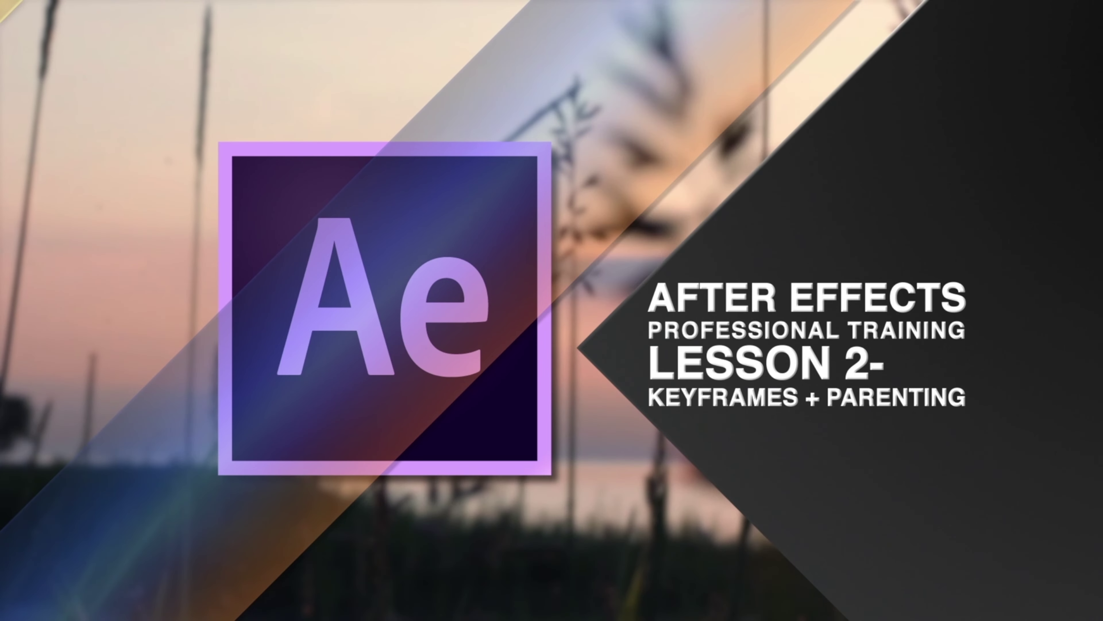
pyautogui.moveTo(492, 369)
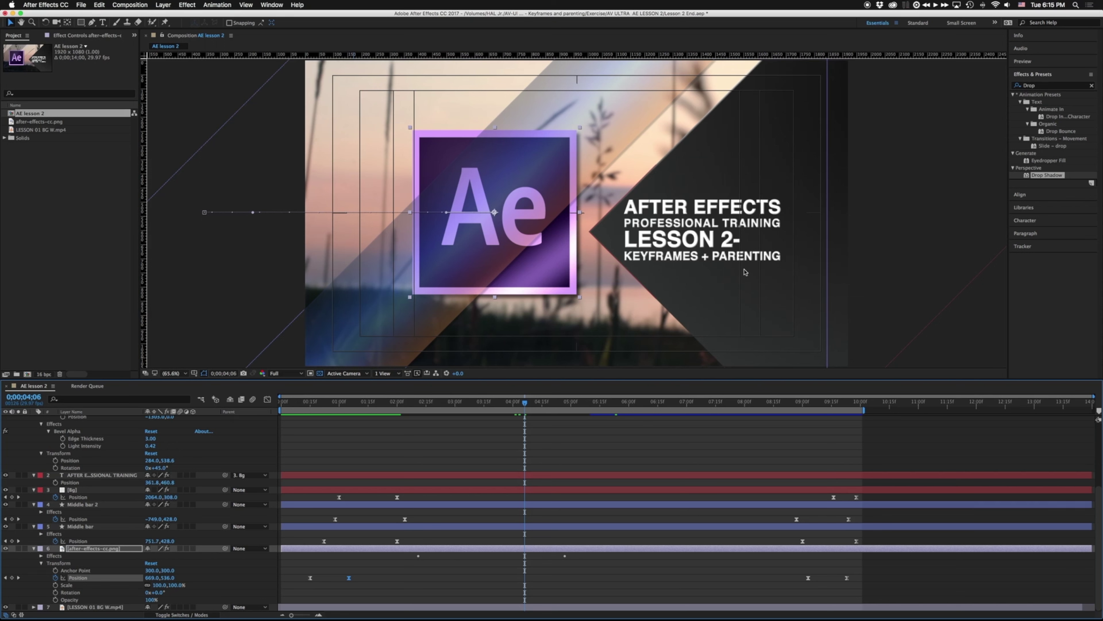
pyautogui.click(1055, 86)
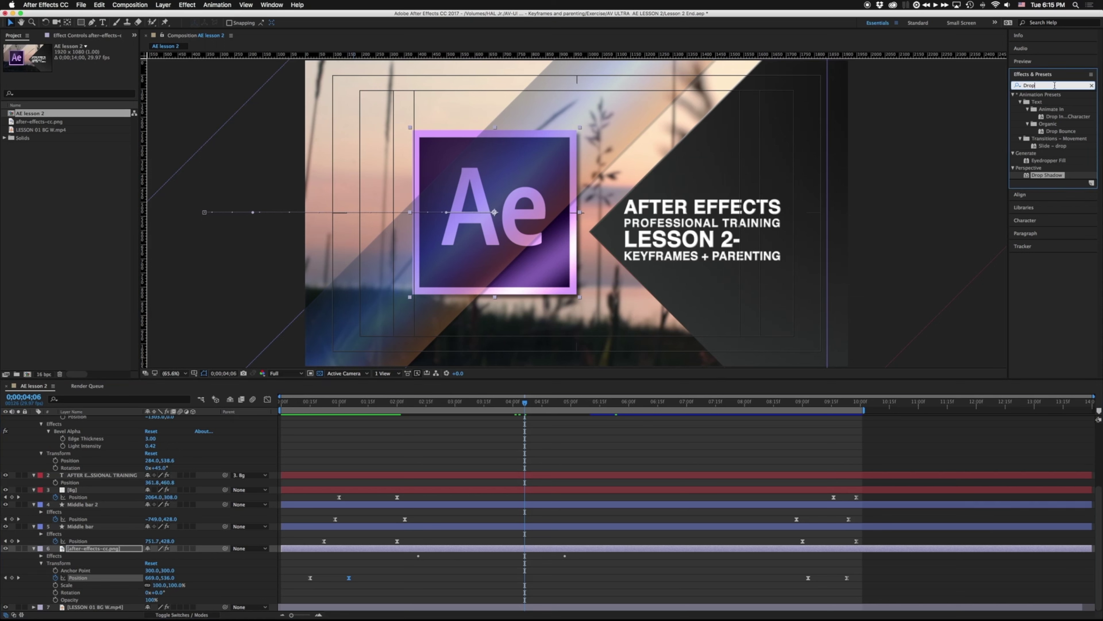
pyautogui.click(1091, 85)
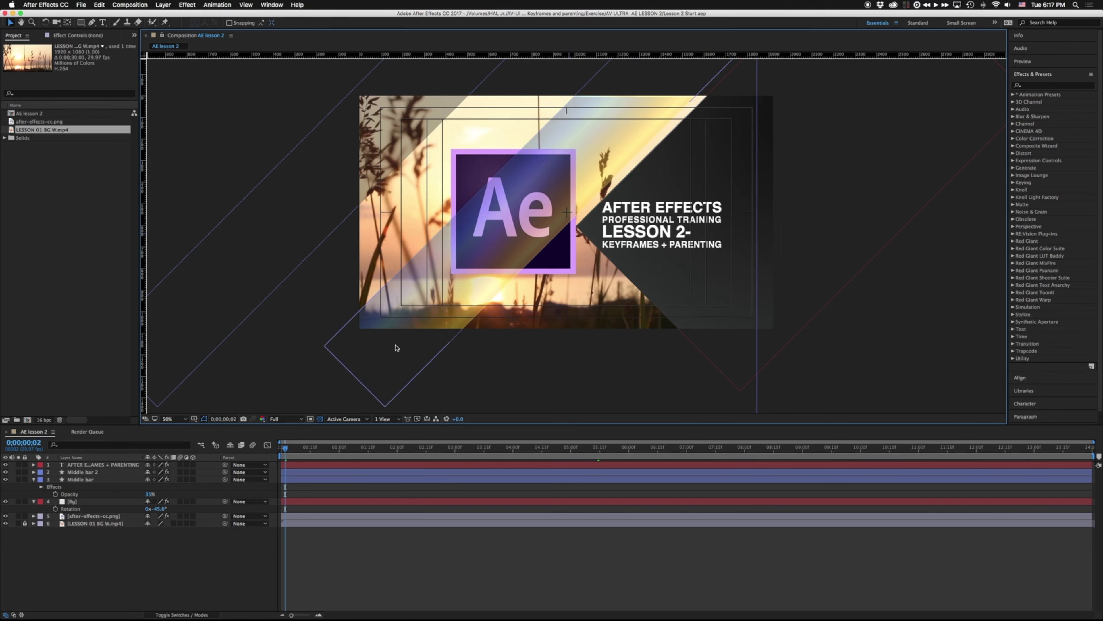
# - Set the composition's preview resolution to Quarter and its fast previews to Adaptive Resolution
pyautogui.press('space')
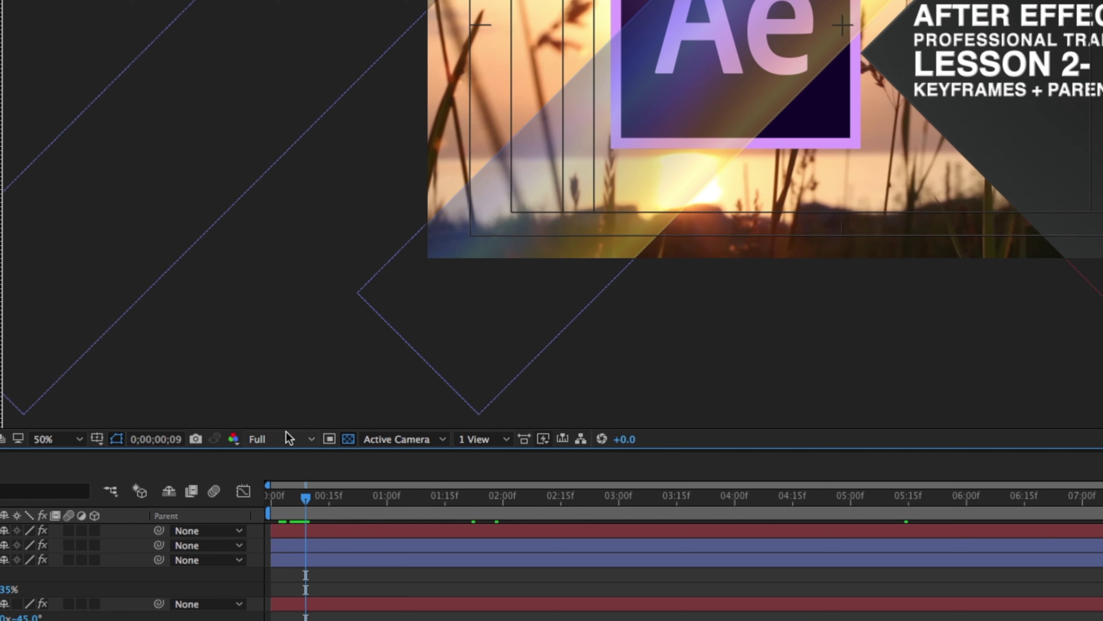
pyautogui.click(289, 438)
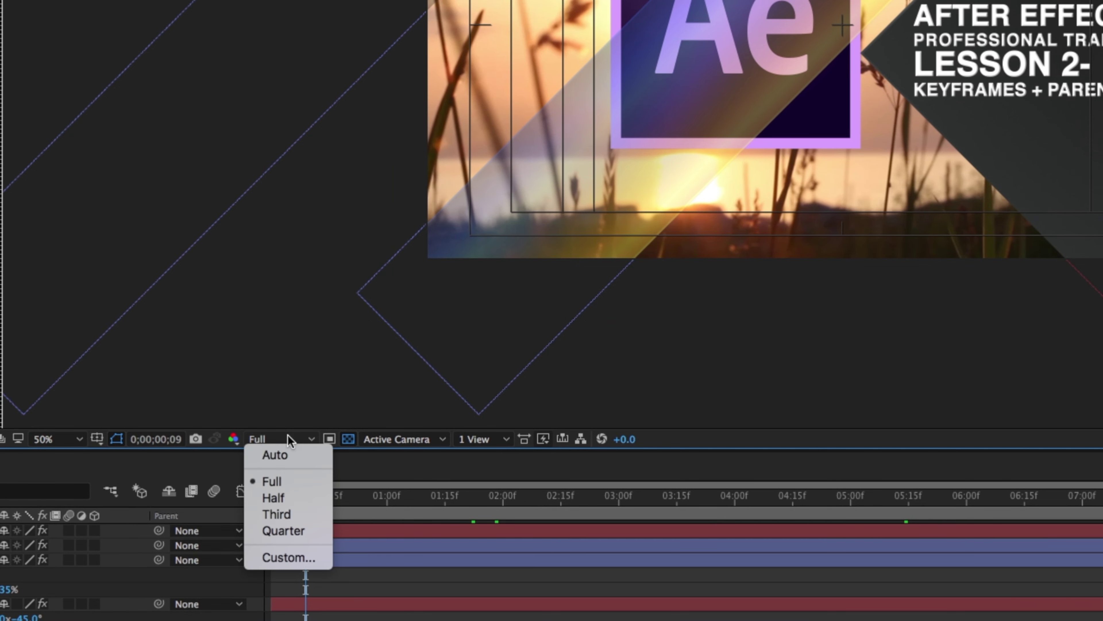
pyautogui.click(289, 530)
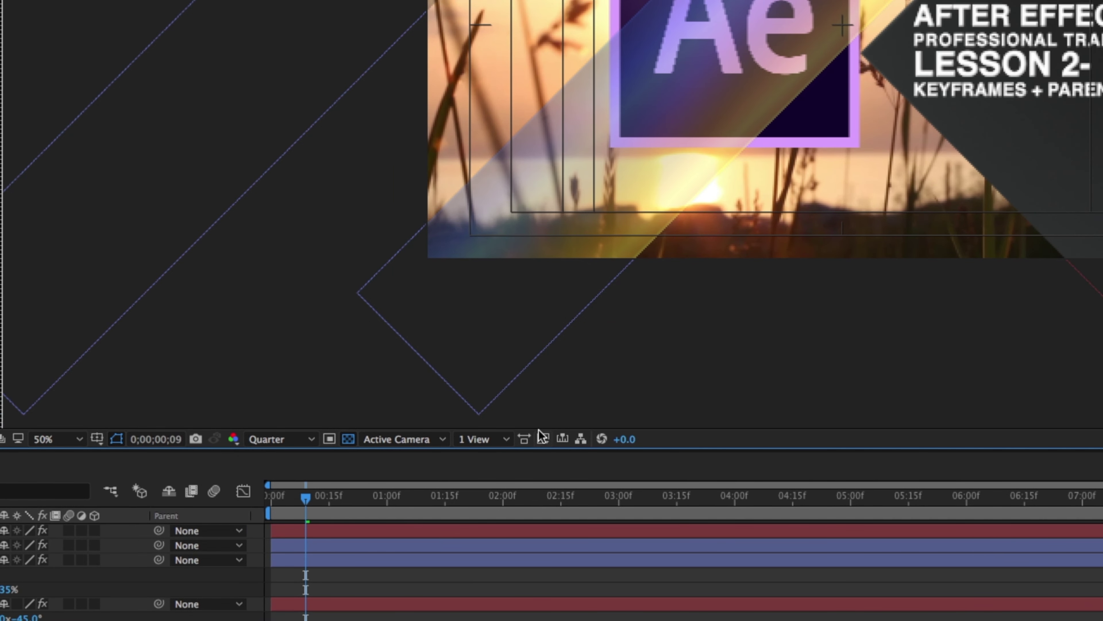
pyautogui.click(543, 439)
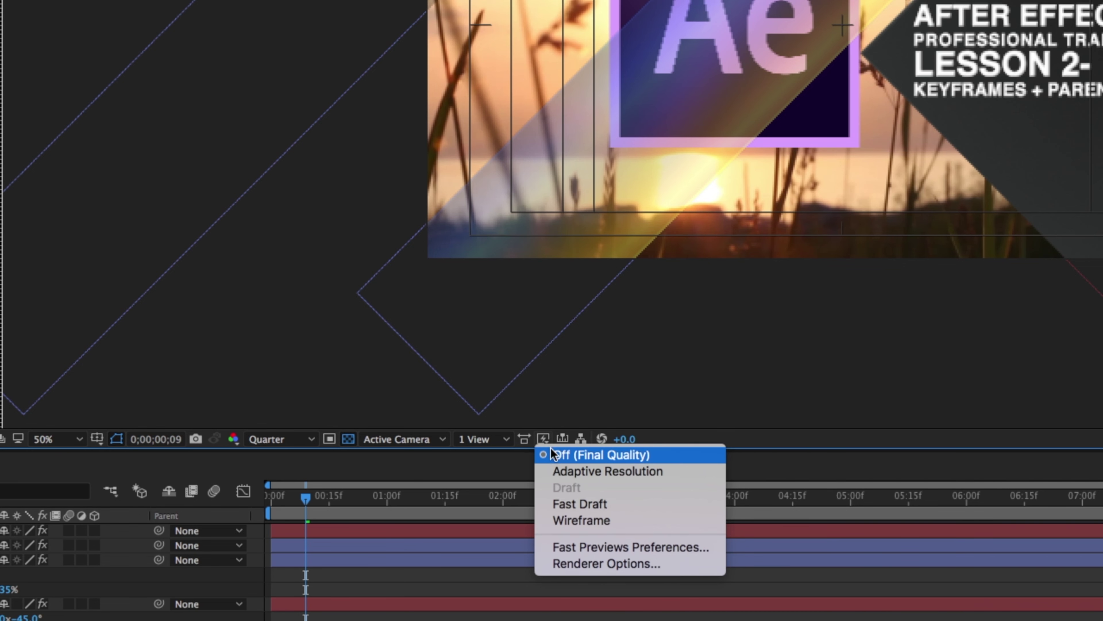
pyautogui.click(562, 472)
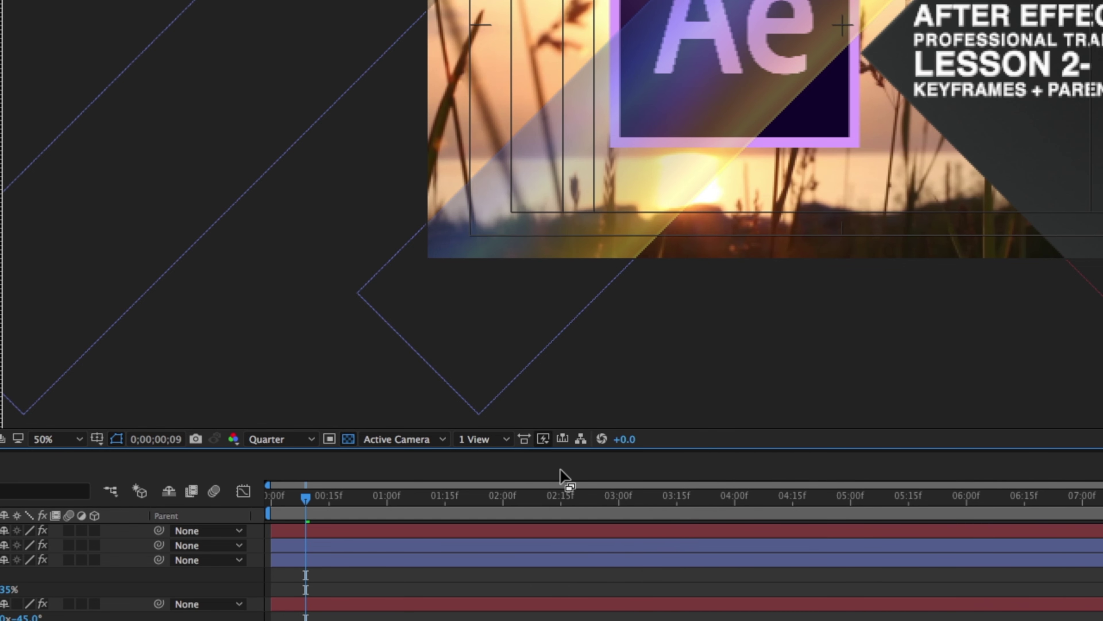
pyautogui.moveTo(320, 502); pyautogui.dragTo(383, 480)
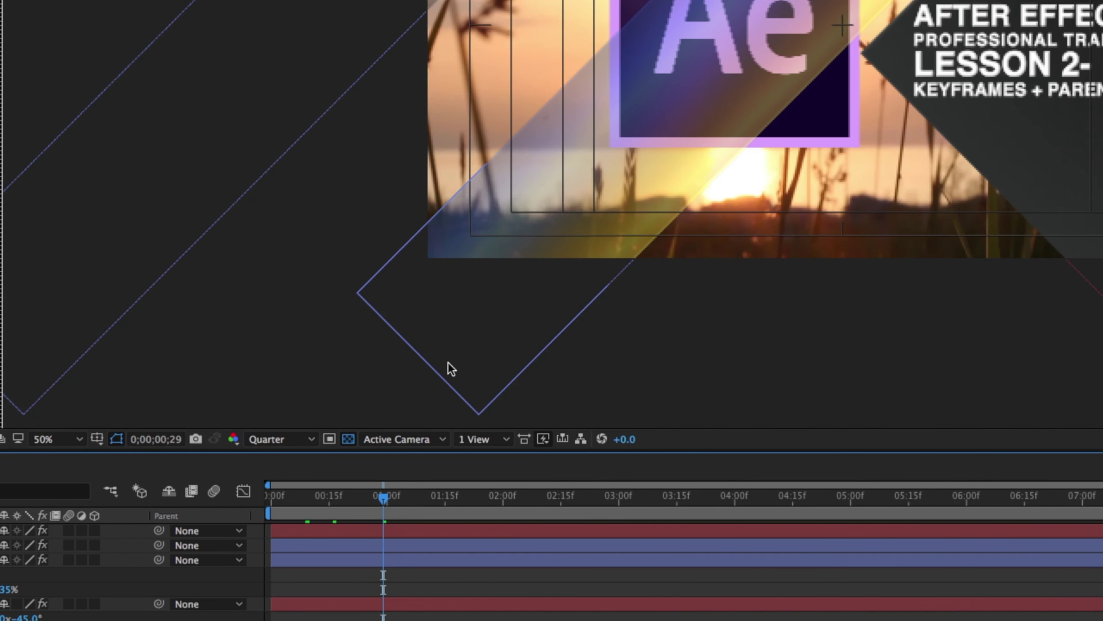
pyautogui.moveTo(381, 496); pyautogui.dragTo(303, 499)
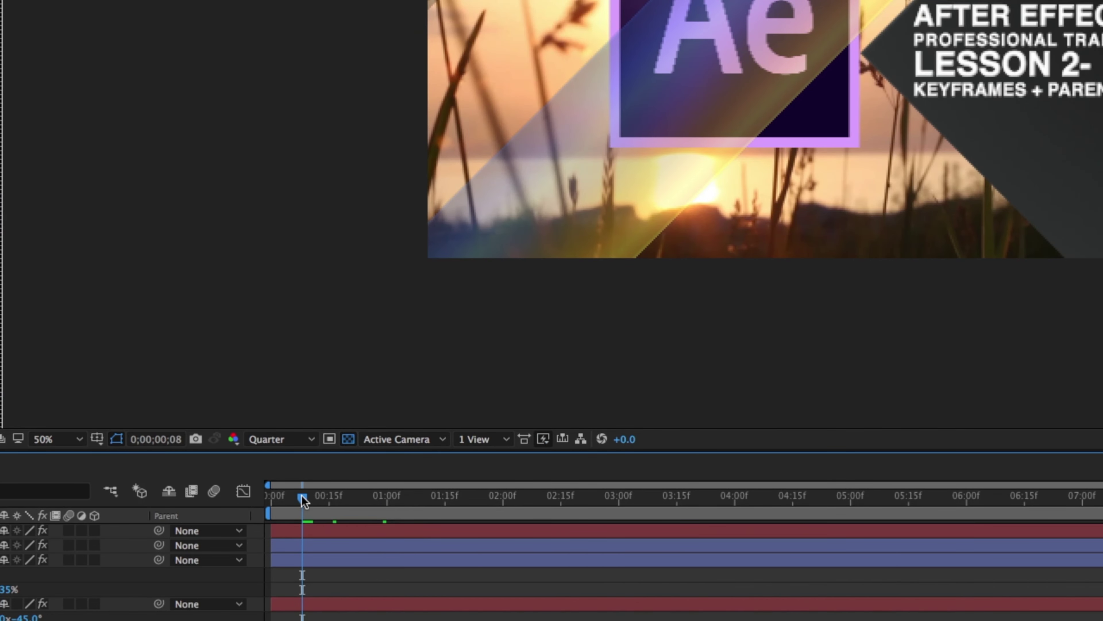
# - Play and scrub the finished AE lesson 2.mov in QuickTime Player to examine how the logo, bars and title animate
pyautogui.press('space')
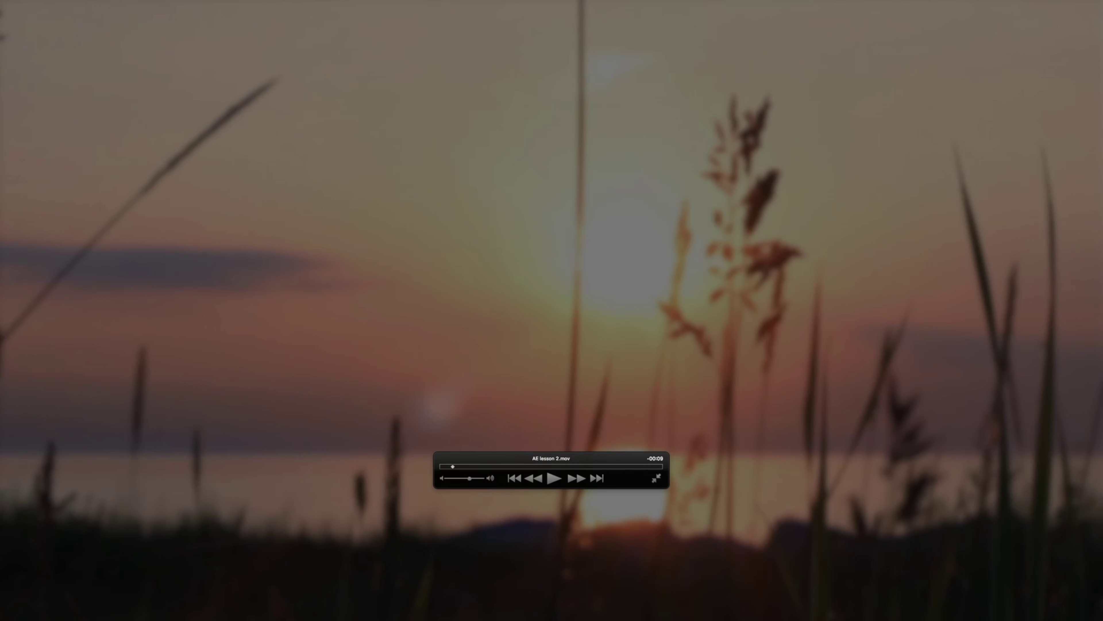
pyautogui.press('space')
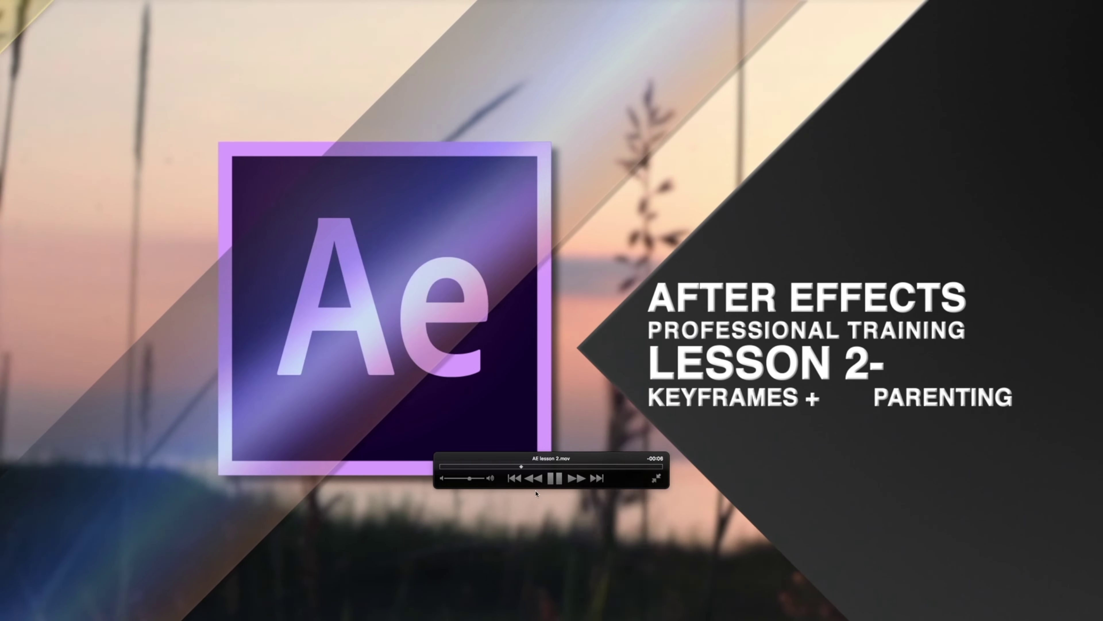
pyautogui.press('space')
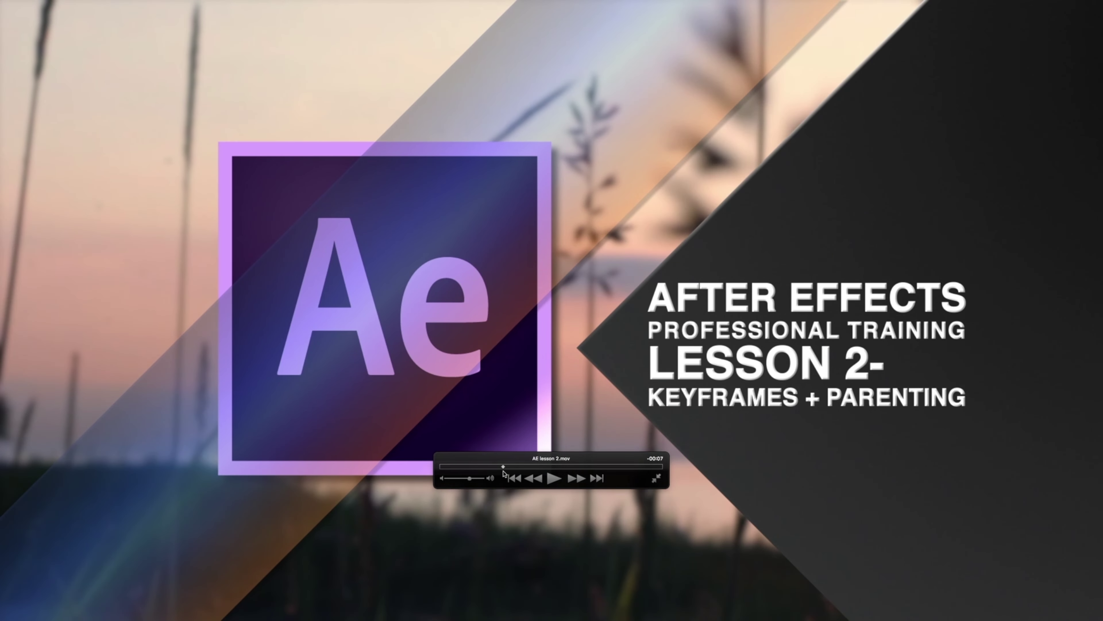
pyautogui.moveTo(515, 467); pyautogui.dragTo(500, 467)
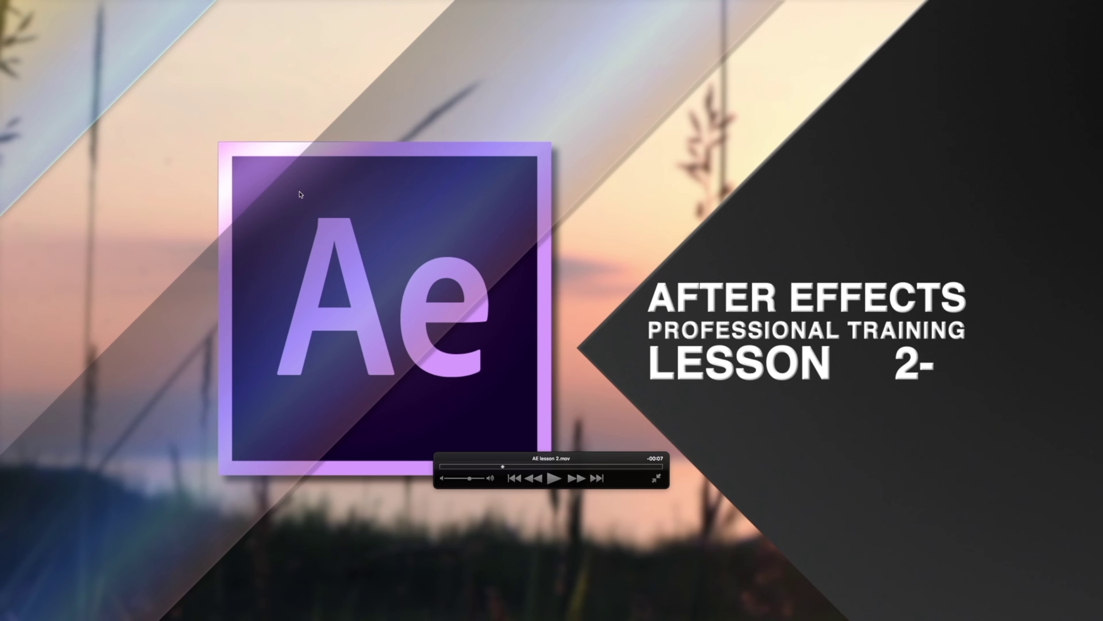
pyautogui.click(555, 478)
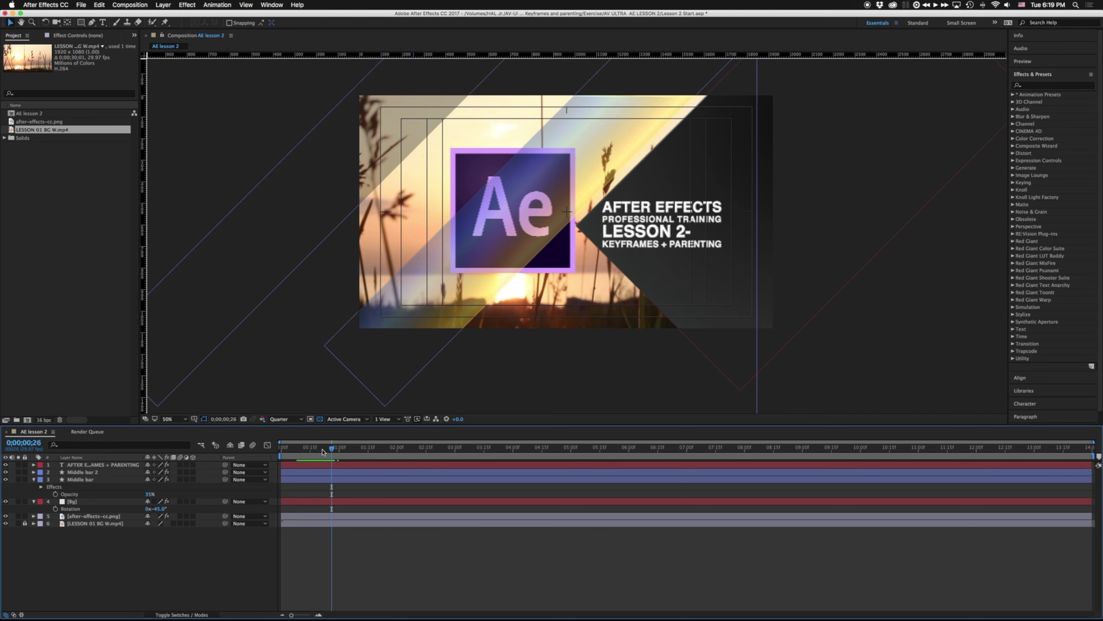
# - Scrub through the unanimated composition in After Effects and check the AE lesson 2 composition's size and duration
pyautogui.moveTo(332, 449); pyautogui.dragTo(498, 448)
pyautogui.moveTo(395, 449); pyautogui.dragTo(365, 452)
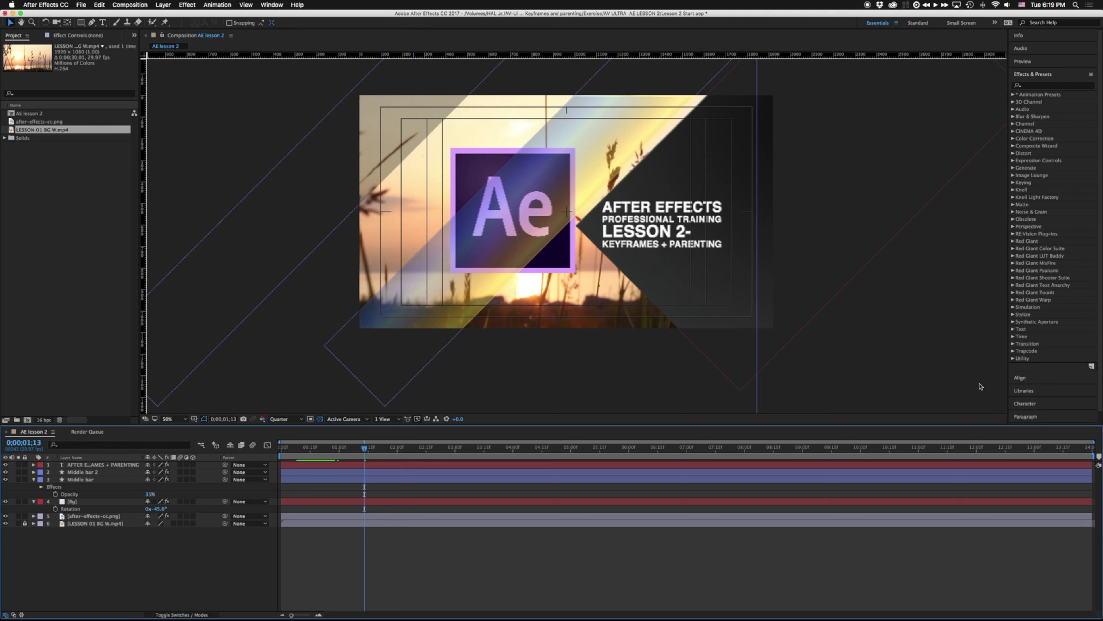
pyautogui.click(26, 115)
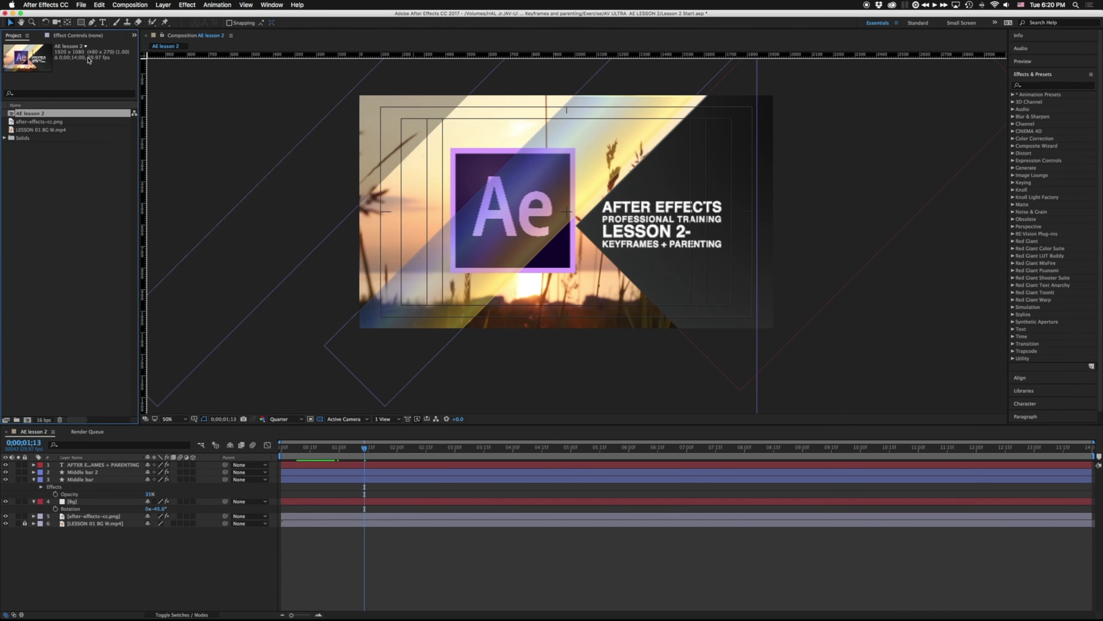
# - Go to 0;00;10;00 in the composition and end the work area there
pyautogui.click(863, 452)
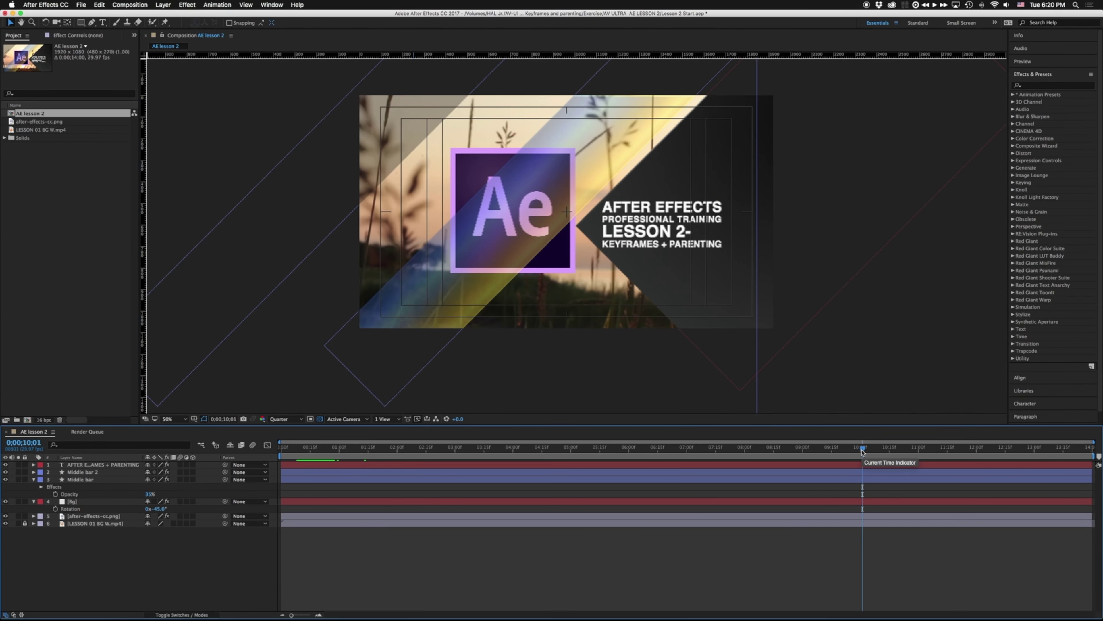
pyautogui.click(33, 446)
pyautogui.write('10')
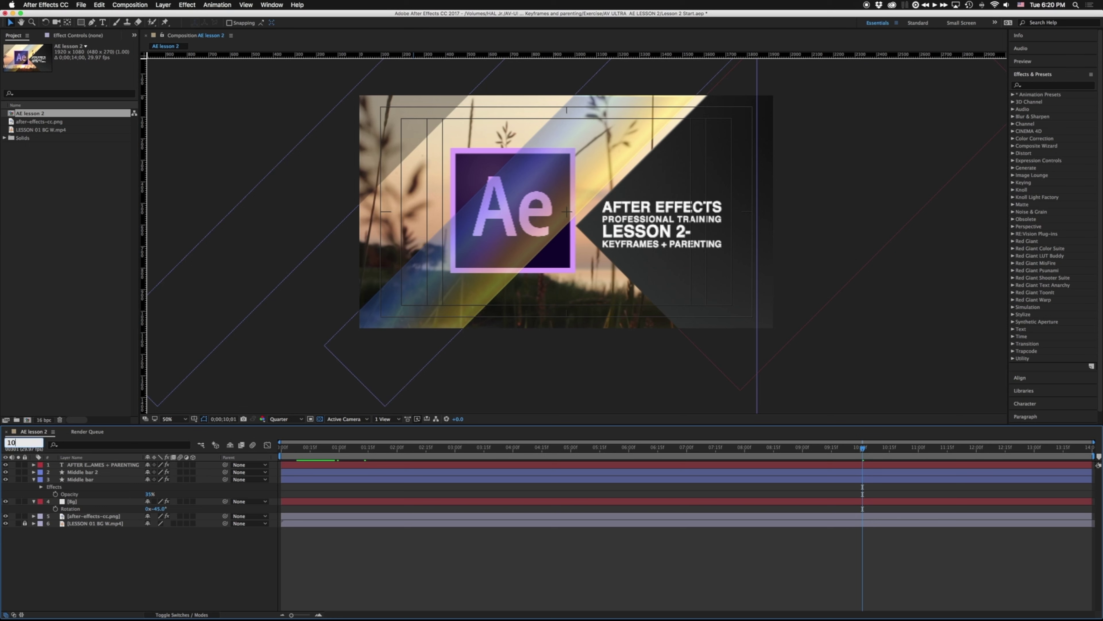
pyautogui.write('.00')
pyautogui.press('Return')
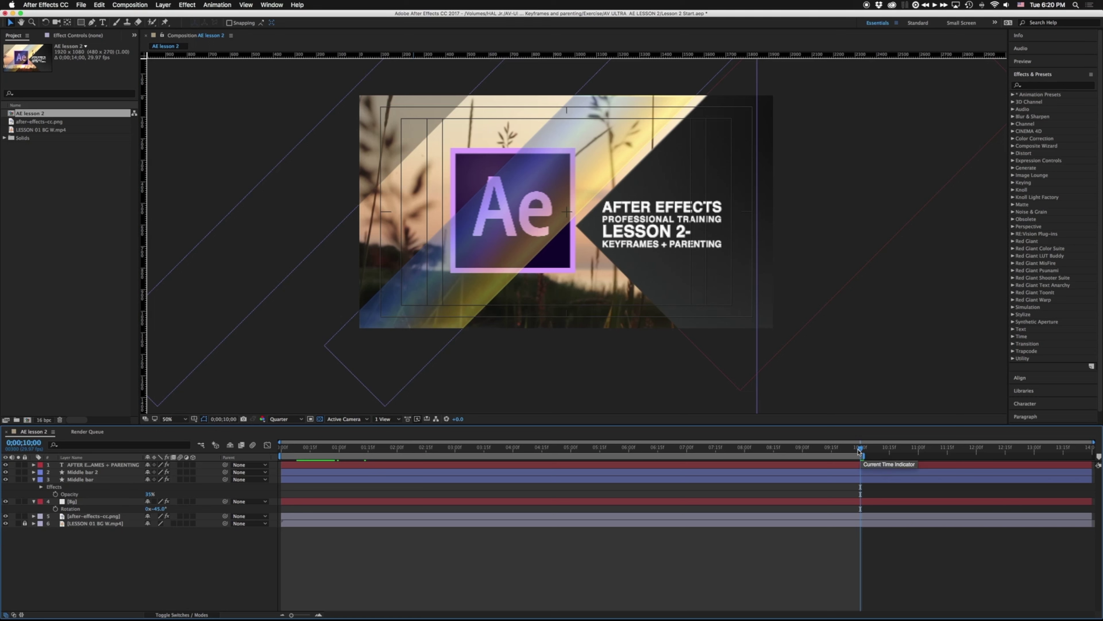
# - Start the work area at 0;00;05;00 as a trial and return its start to the composition's first frame
pyautogui.click(571, 449)
pyautogui.press('b')
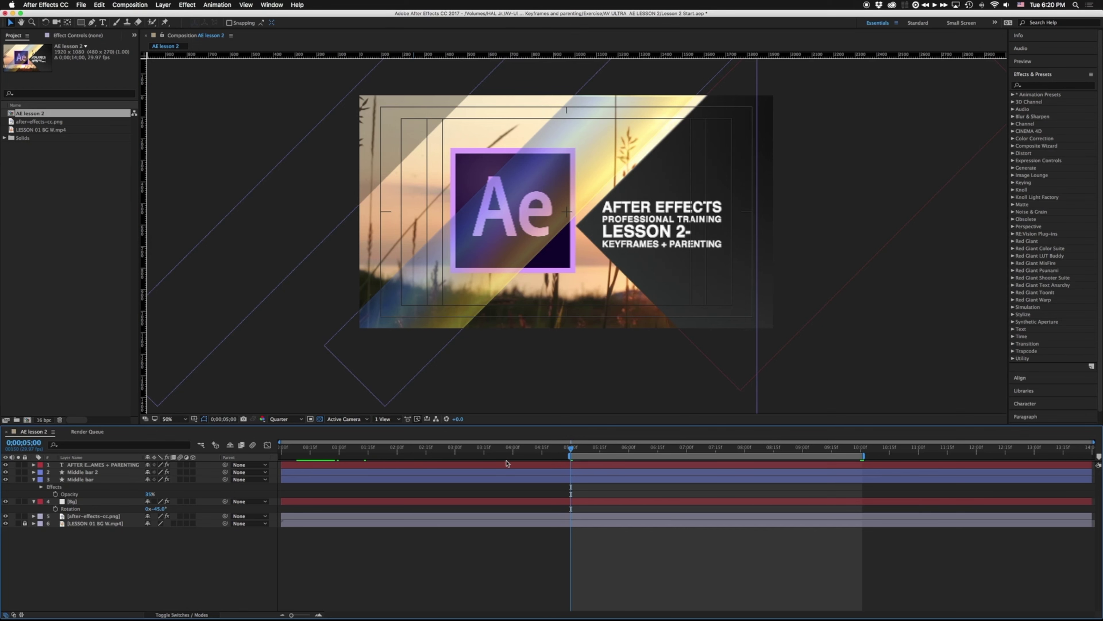
pyautogui.press('Home')
pyautogui.press('b')
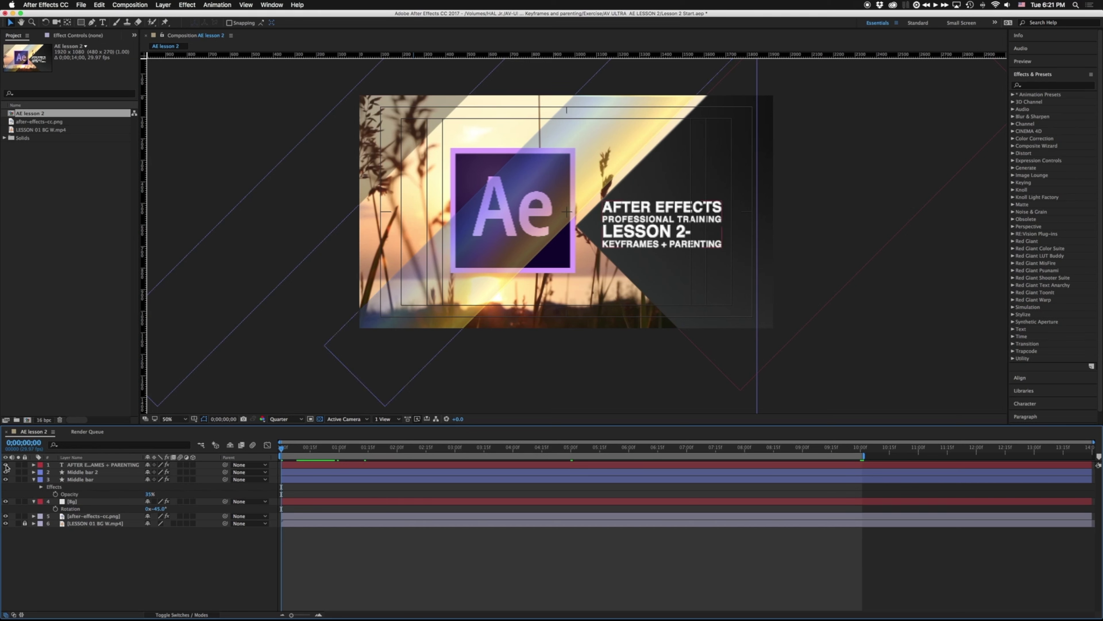
# - Hide the title, both middle bars and the Bg layer, and set a Position keyframe on after-effects-cc.png at 0;00;02;00
pyautogui.moveTo(5, 472); pyautogui.dragTo(17, 510)
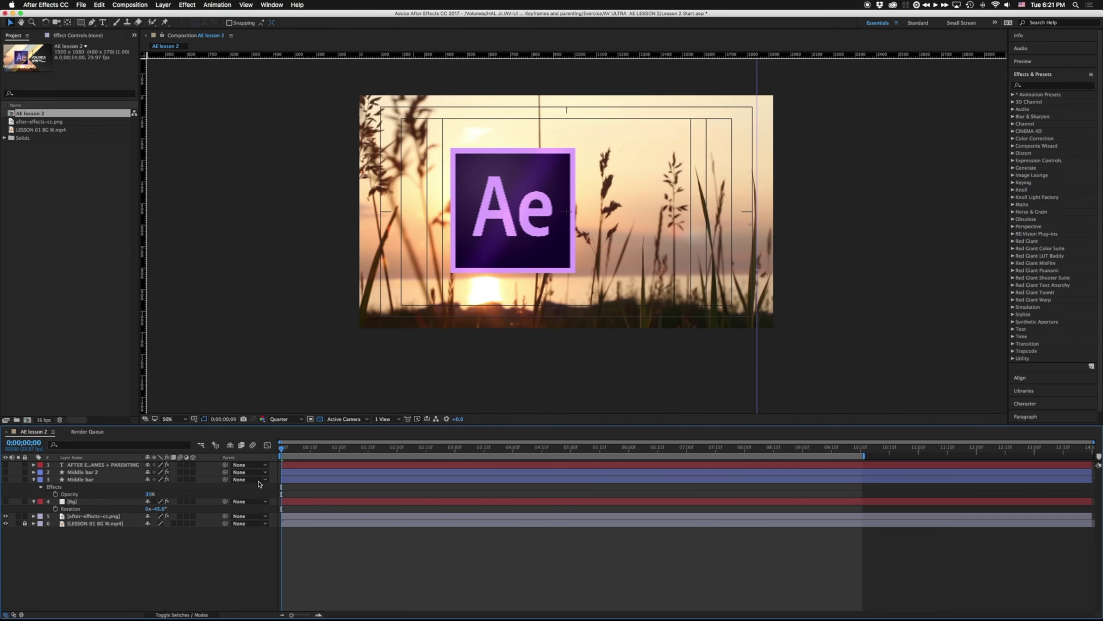
pyautogui.moveTo(285, 451); pyautogui.dragTo(396, 438)
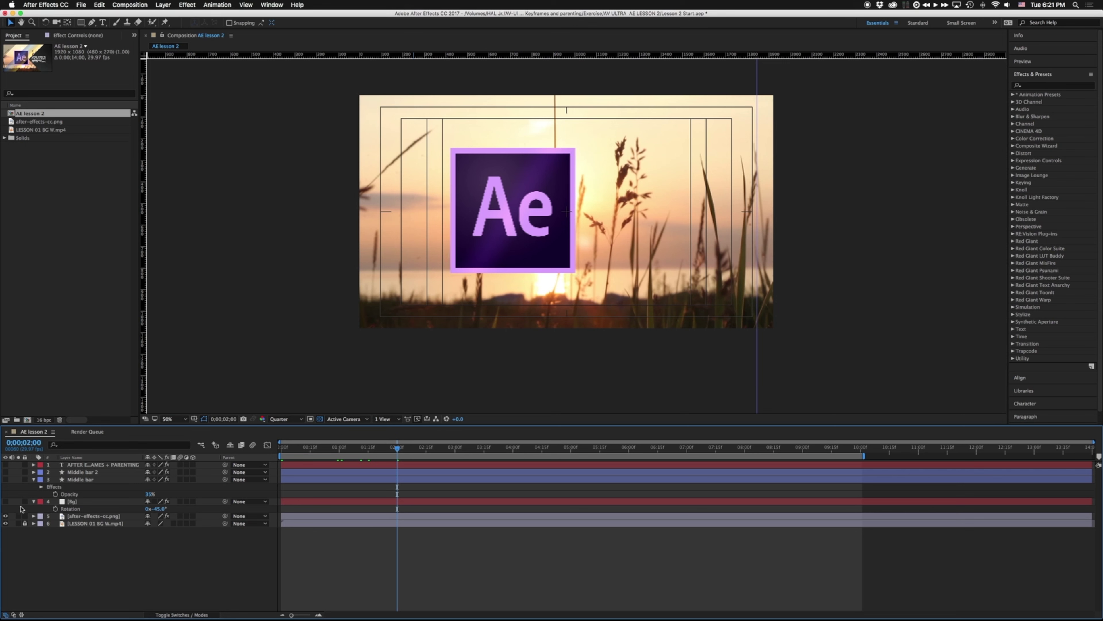
pyautogui.click(75, 516)
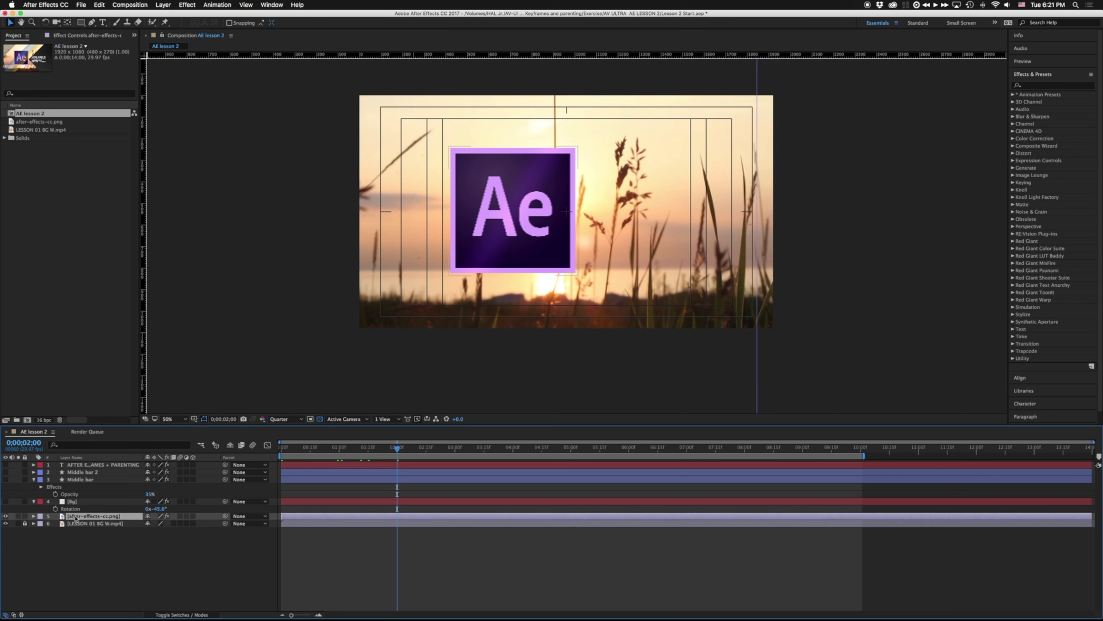
pyautogui.click(33, 516)
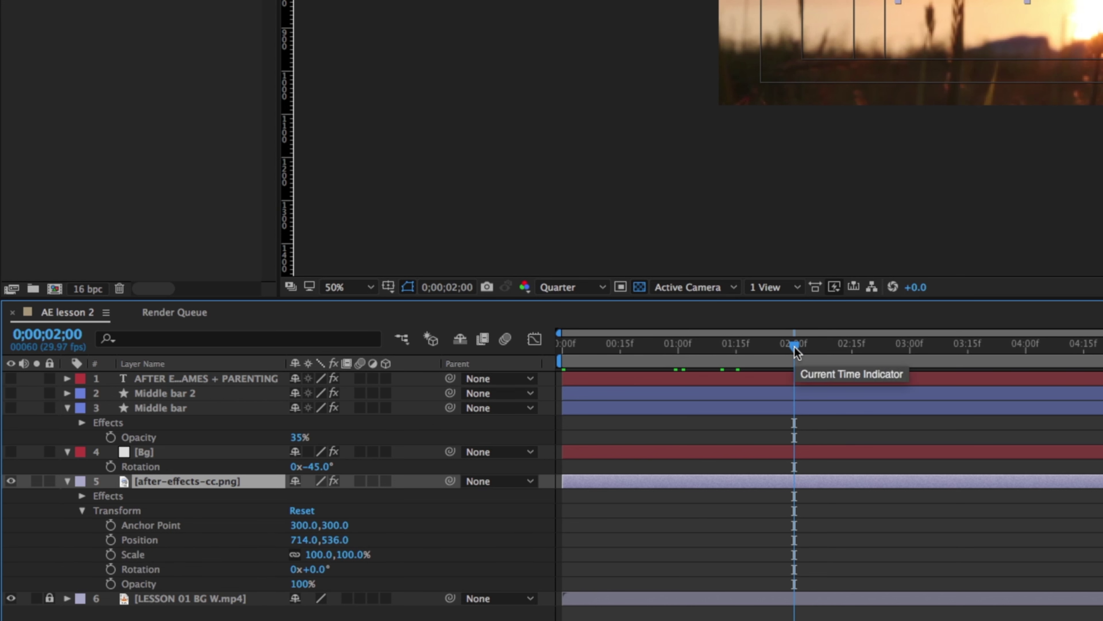
pyautogui.click(110, 540)
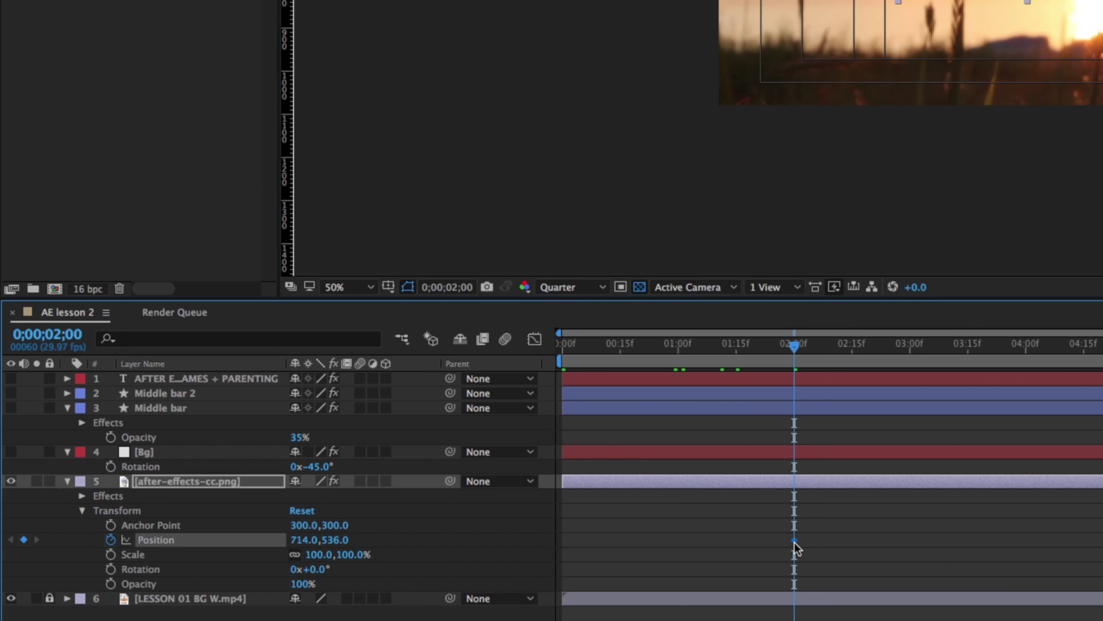
pyautogui.moveTo(796, 540)
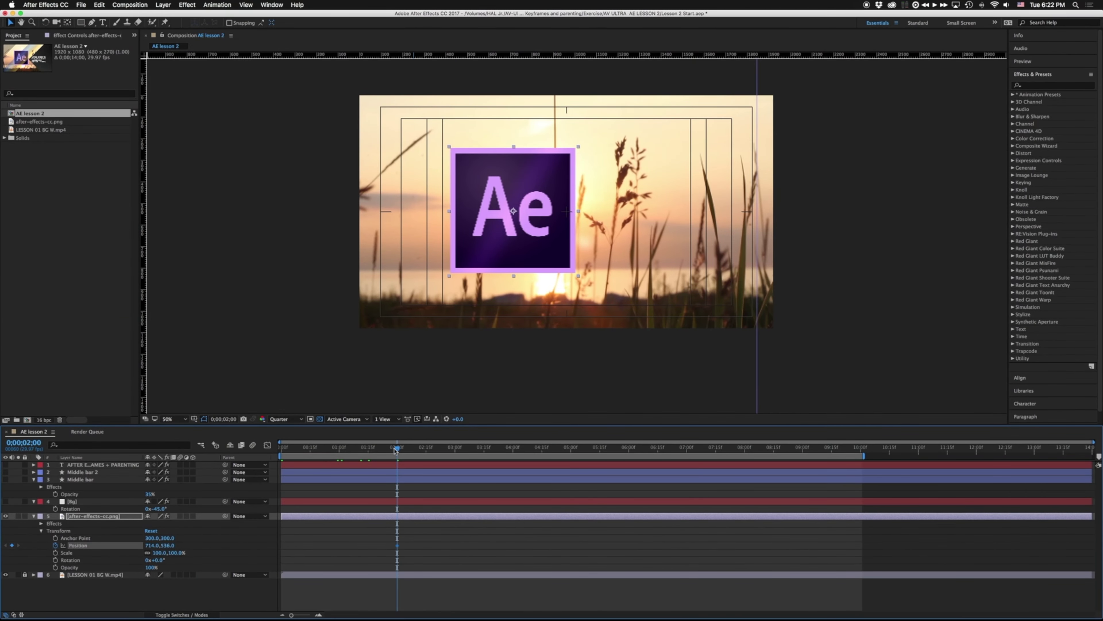
# - At 0;00;00;29, move the Ae logo to the frame's upper-right corner, about 1676, 268, creating an earlier Position keyframe
pyautogui.moveTo(397, 448); pyautogui.dragTo(337, 452)
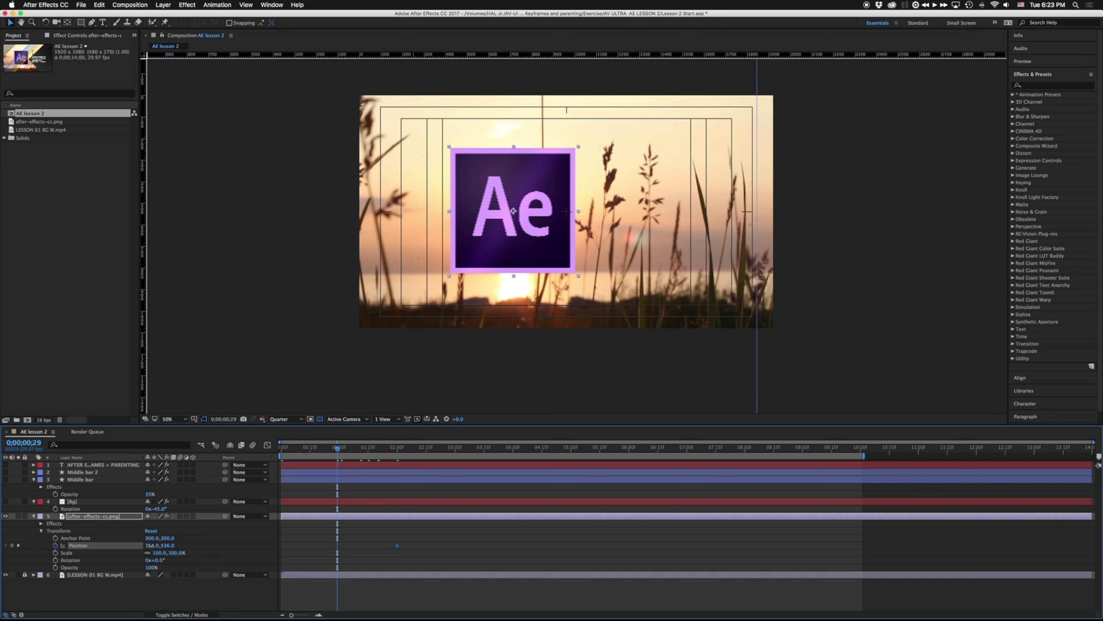
pyautogui.moveTo(150, 547); pyautogui.dragTo(78, 554)
pyautogui.press('super+z')
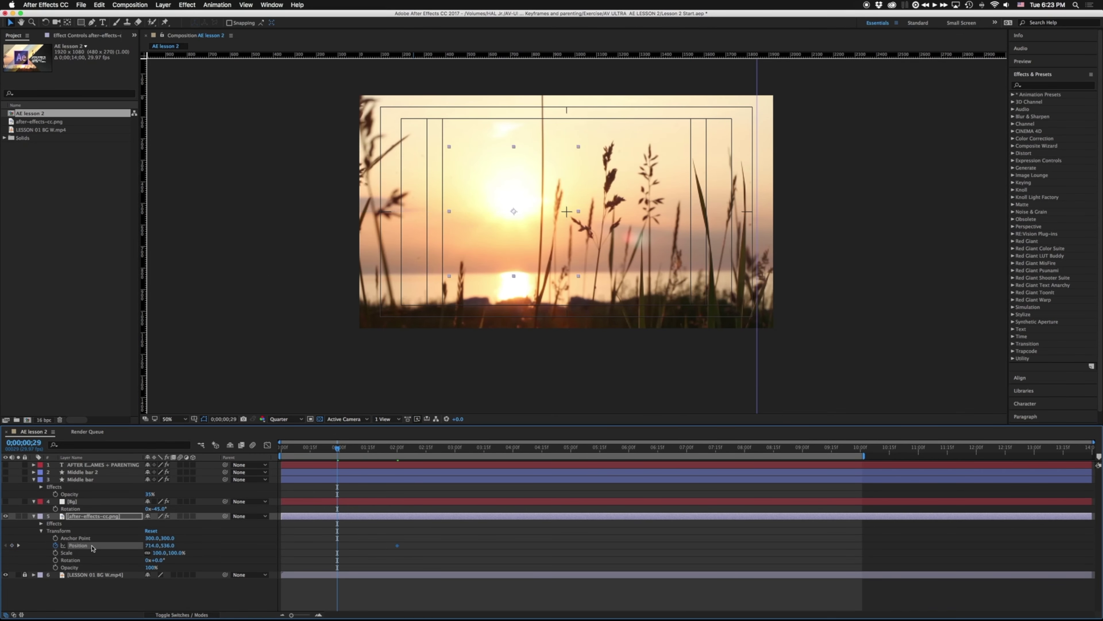
pyautogui.moveTo(494, 244); pyautogui.dragTo(700, 184)
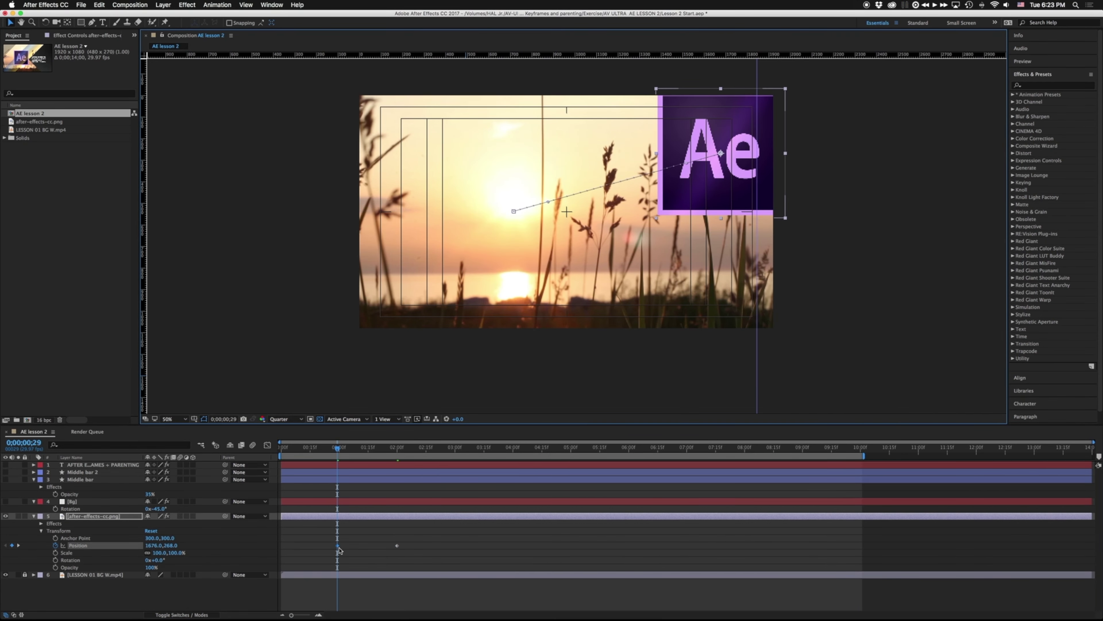
pyautogui.moveTo(340, 550)
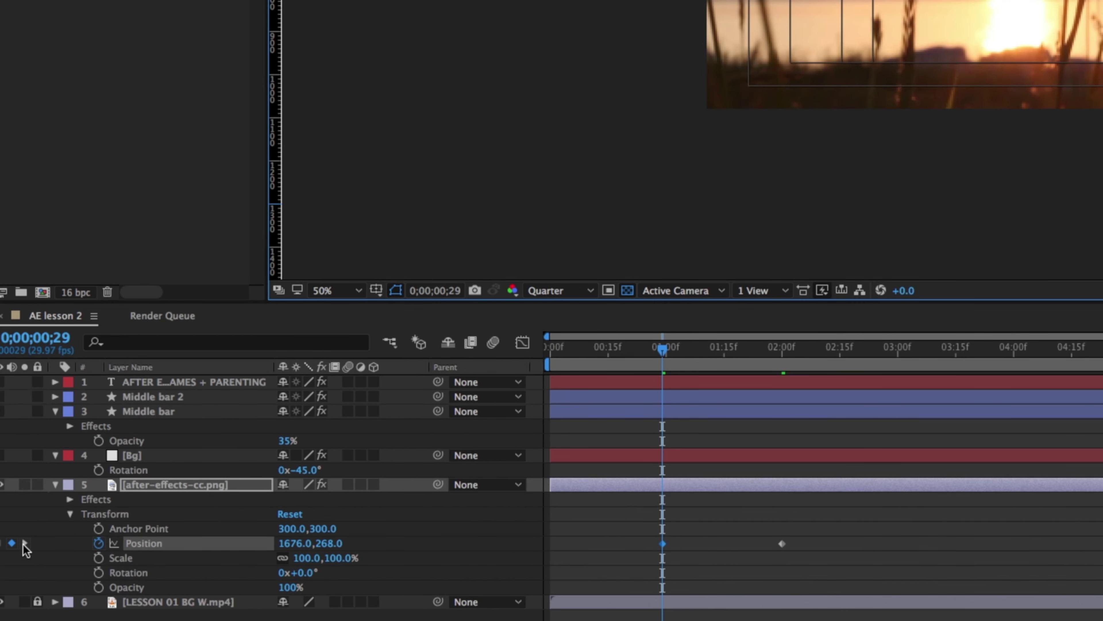
# - Jump to the logo's Position keyframe at two seconds and back to the earlier one to compare both positions
pyautogui.click(25, 543)
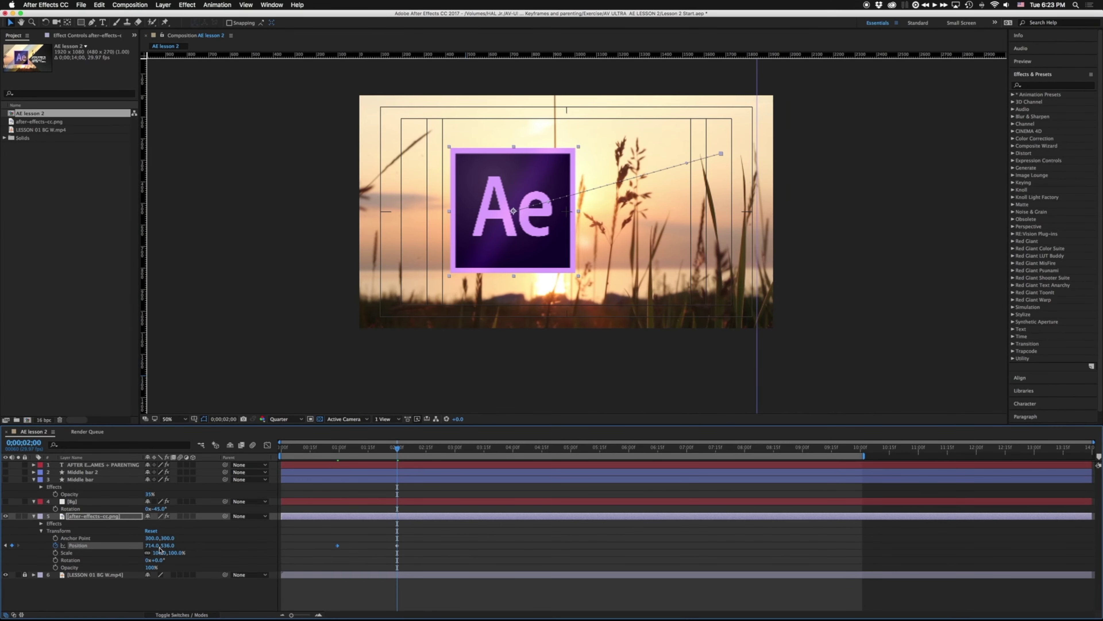
pyautogui.click(6, 545)
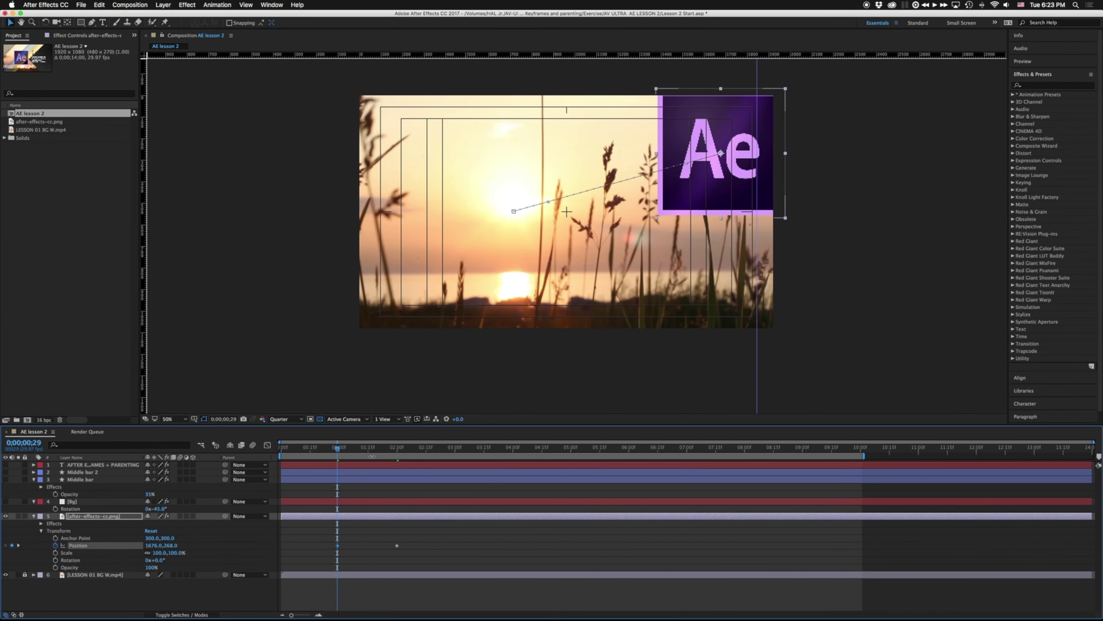
# - Preview the Ae logo's Position animation and return to its first keyframe
pyautogui.press('space')
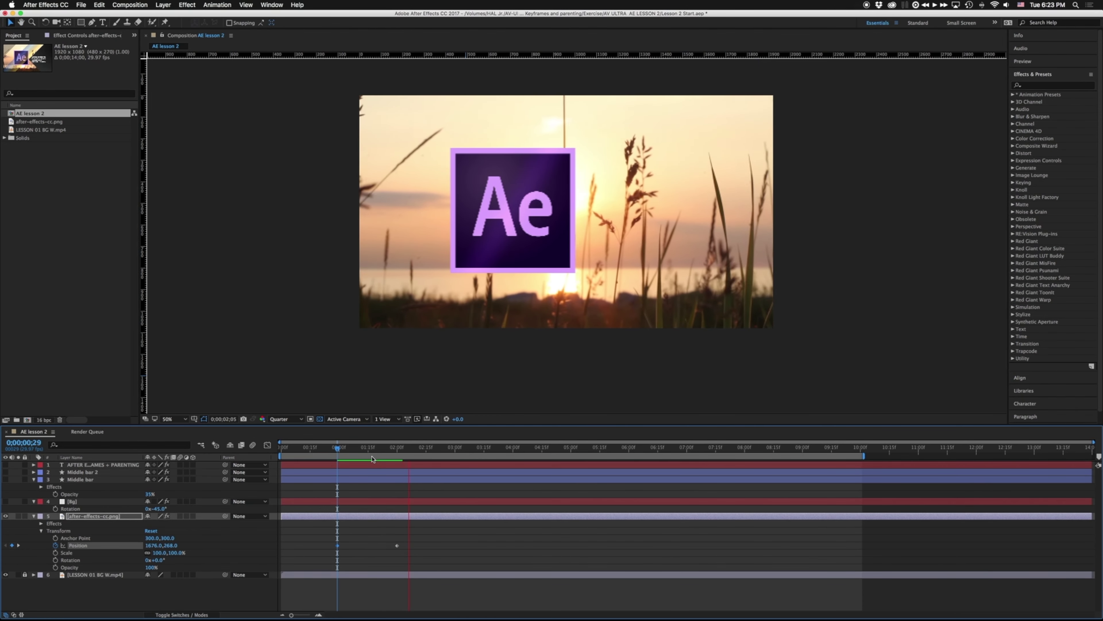
pyautogui.press('space')
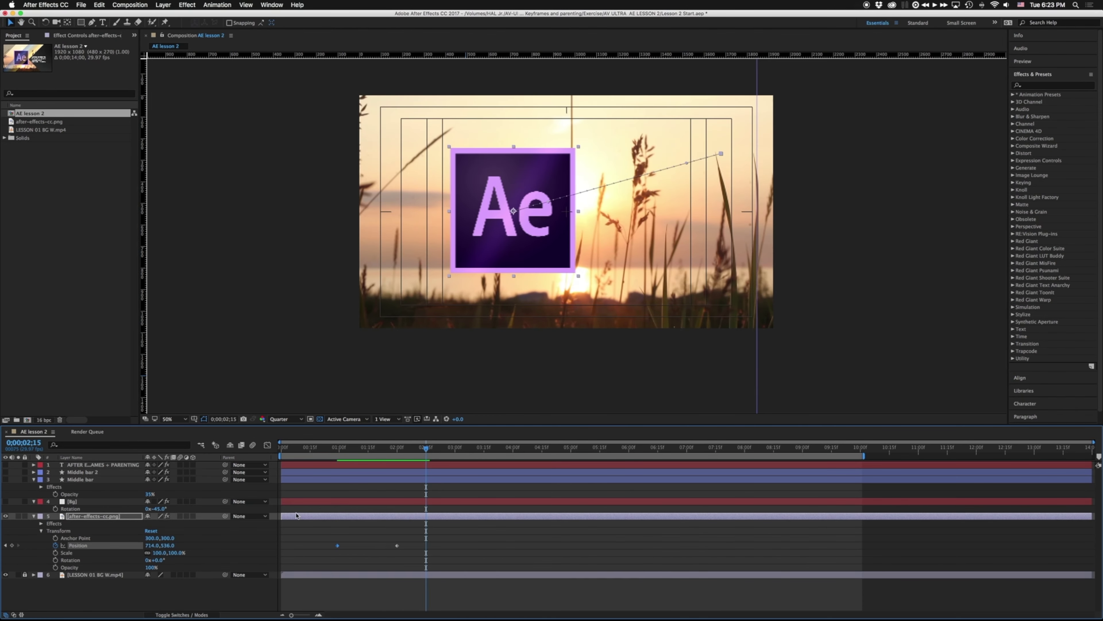
pyautogui.click(6, 546)
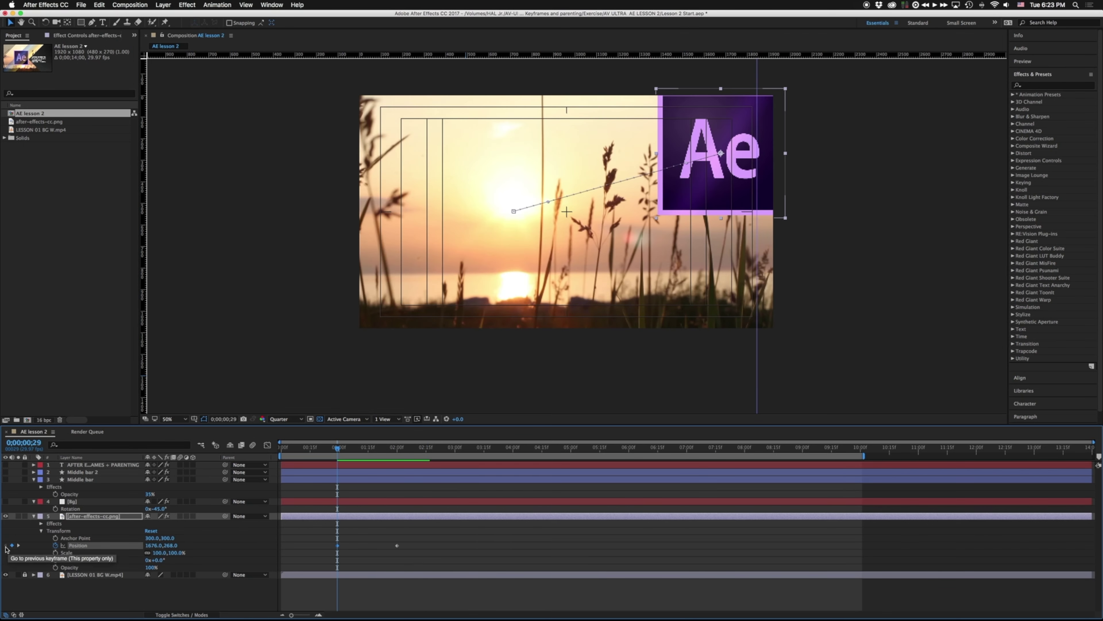
# - Undo the logo's upper-right placement, place it outside the frame's left edge at 0;00;00;29 instead, and preview the slide-in
pyautogui.press('super+z')
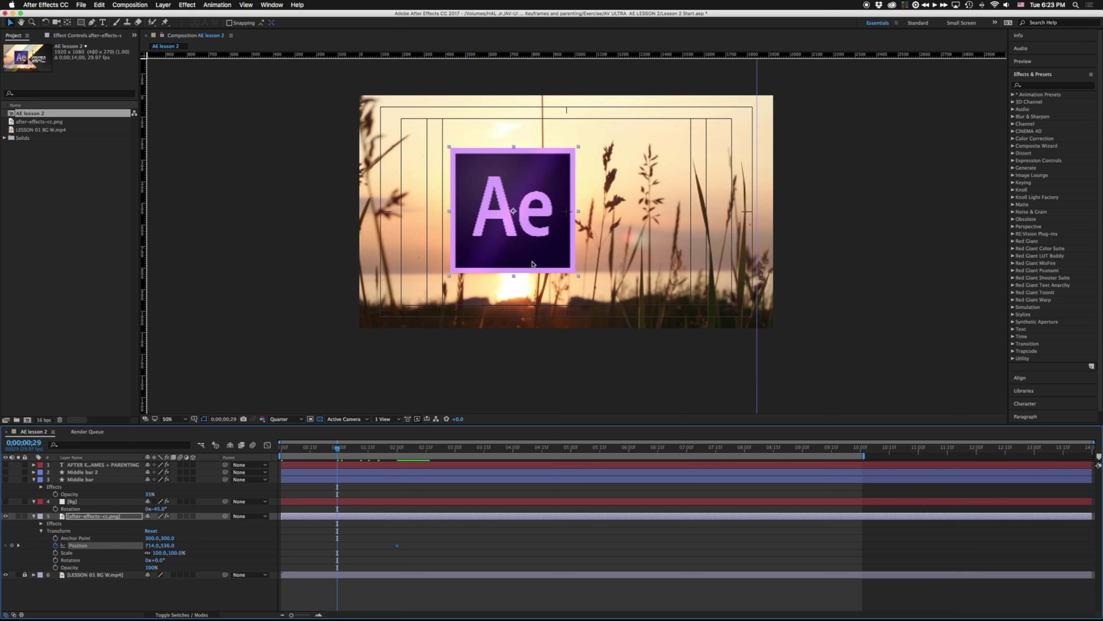
pyautogui.moveTo(550, 244); pyautogui.dragTo(303, 248)
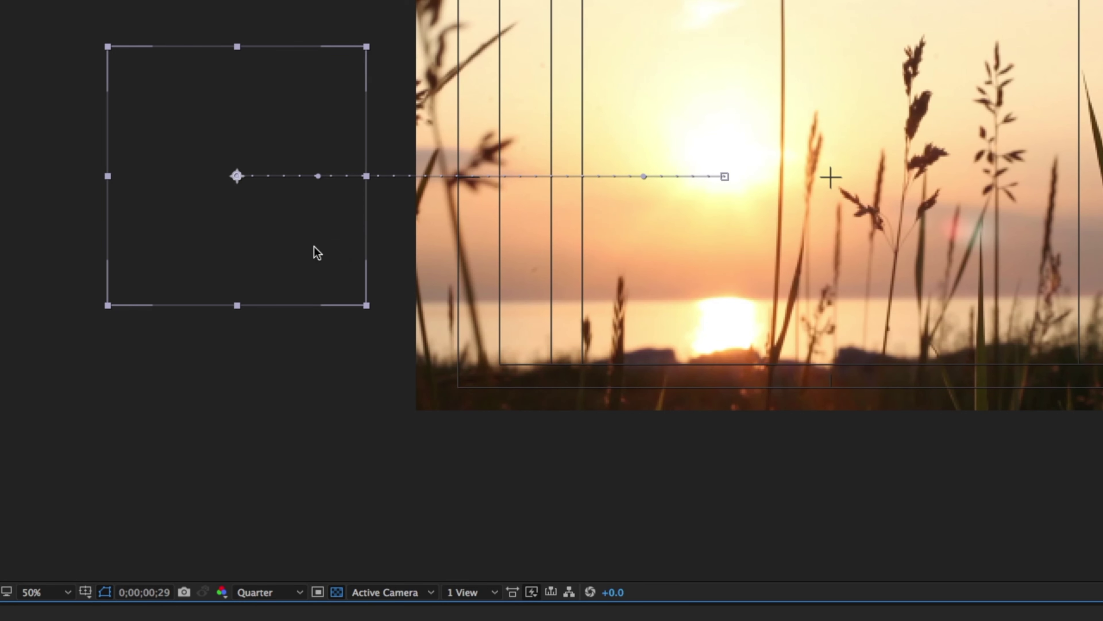
pyautogui.moveTo(328, 236); pyautogui.dragTo(82, 246)
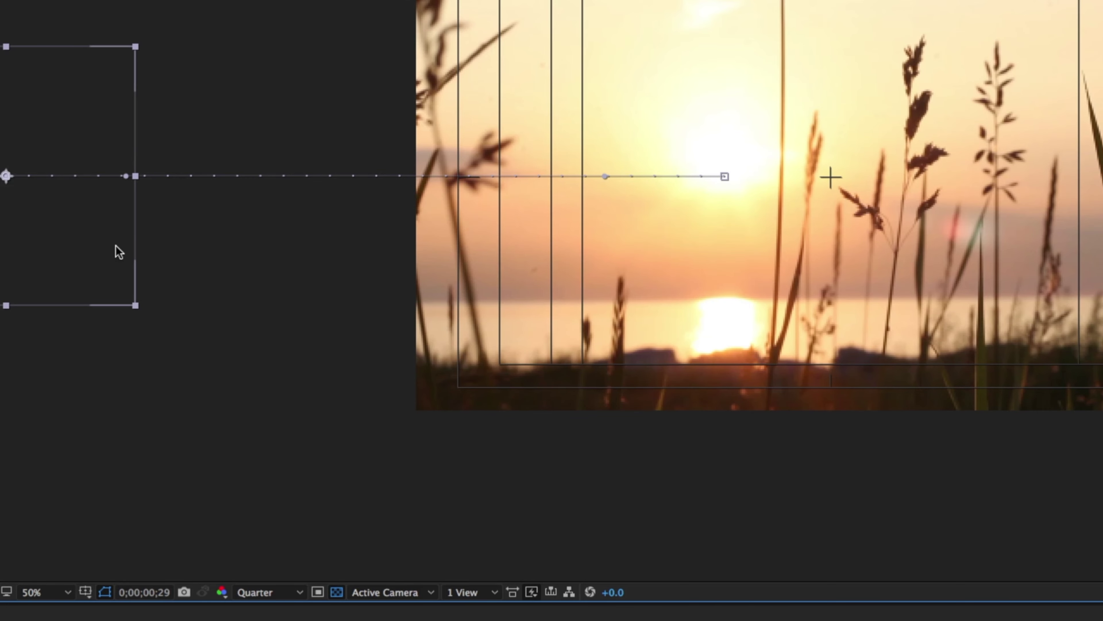
pyautogui.hotkey('ctrl', 'z')
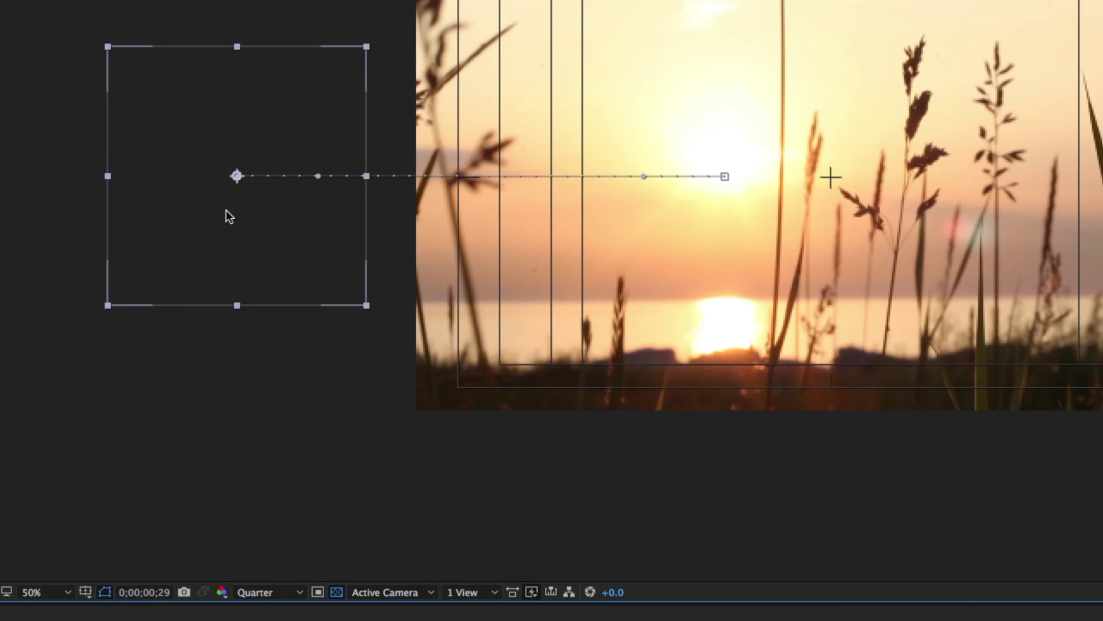
pyautogui.press('space')
pyautogui.press('space')
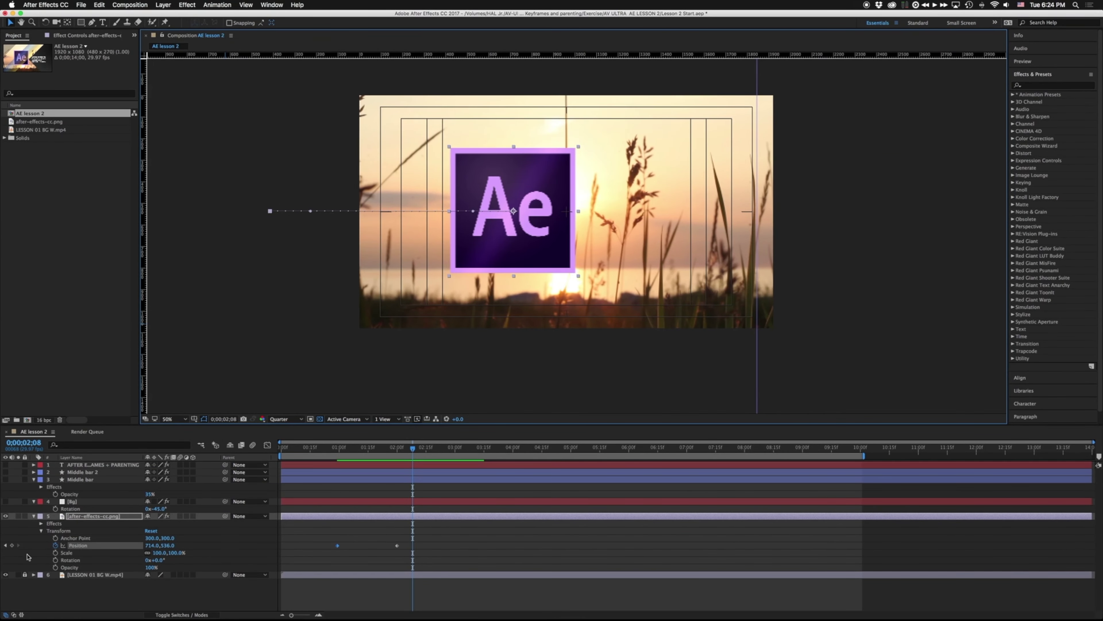
# - Shift the logo's first Position keyframe much farther left, to about -1626, 536, and compare it with the end keyframe
pyautogui.click(6, 544)
pyautogui.moveTo(316, 243); pyautogui.dragTo(65, 248)
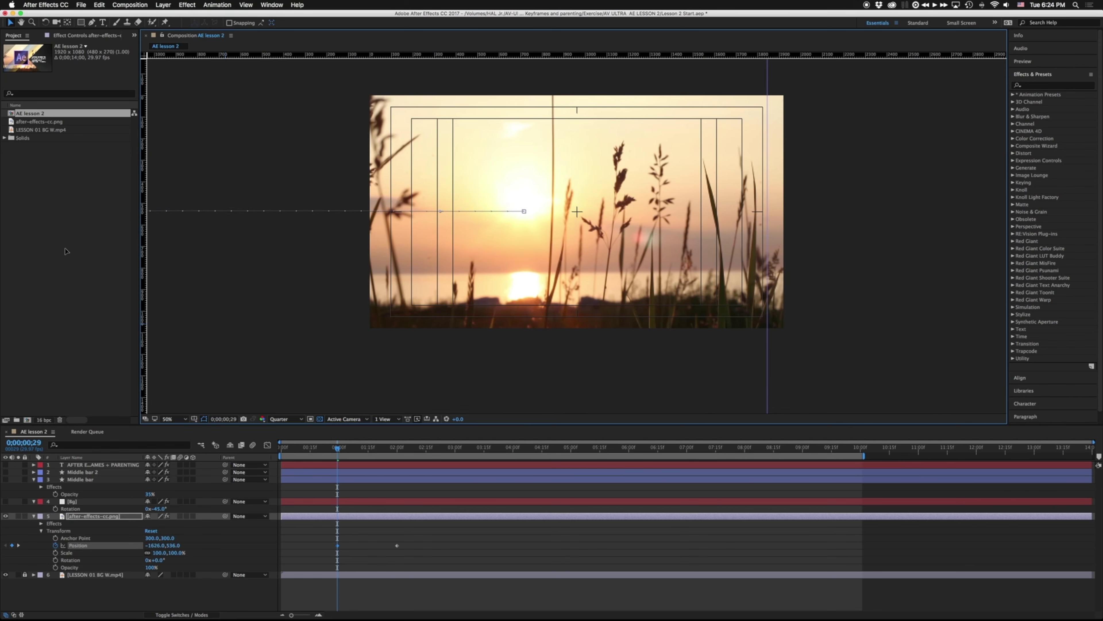
pyautogui.moveTo(338, 446); pyautogui.dragTo(425, 448)
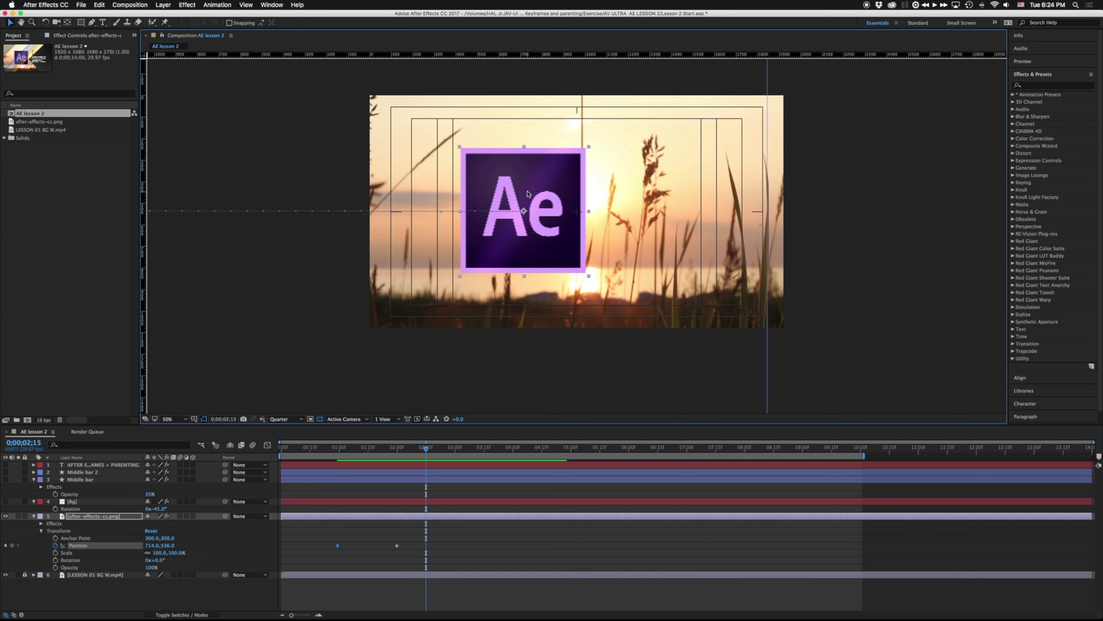
pyautogui.click(5, 545)
pyautogui.click(5, 545)
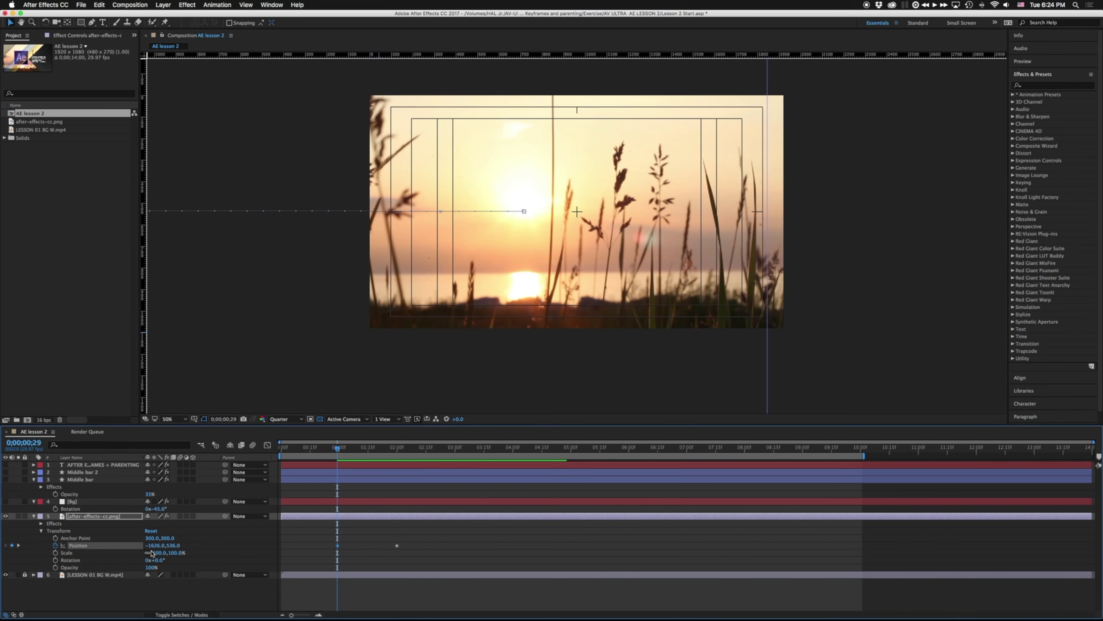
pyautogui.click(19, 545)
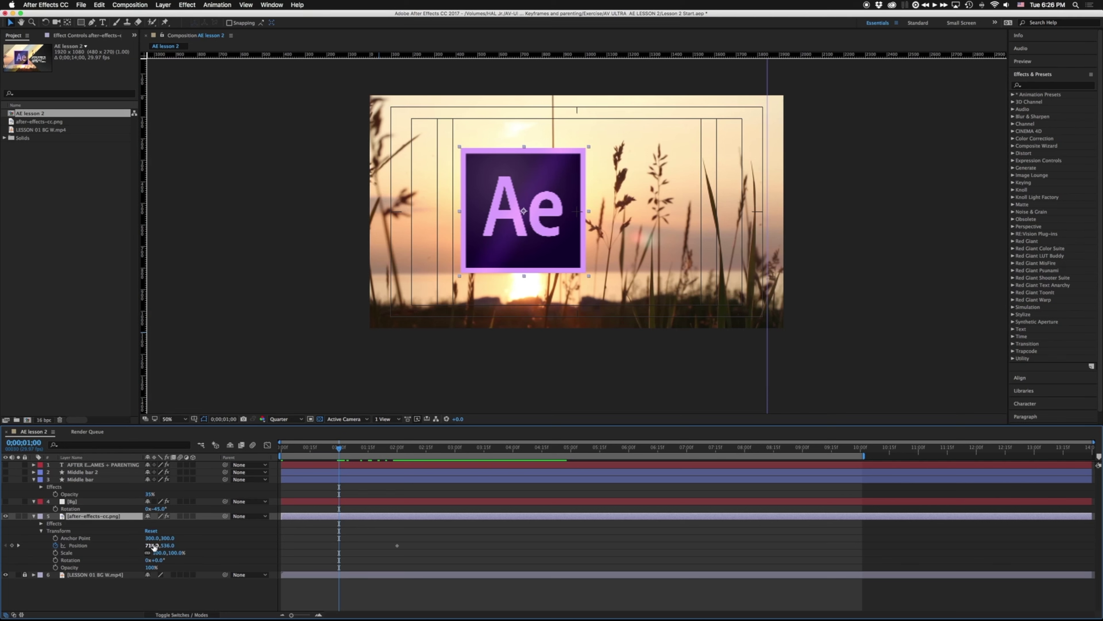
# - At 0;00;01;00, set the logo's Position X to about -409, outside the frame's left edge, and preview the slide-in
pyautogui.moveTo(154, 547); pyautogui.dragTo(76, 551)
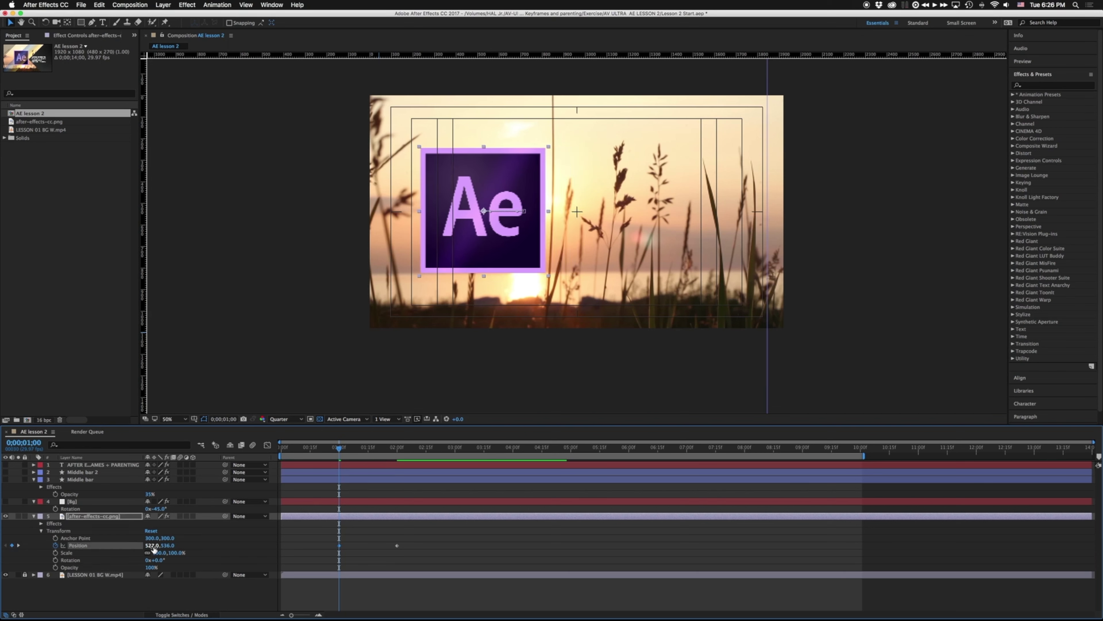
pyautogui.moveTo(154, 548); pyautogui.dragTo(121, 552)
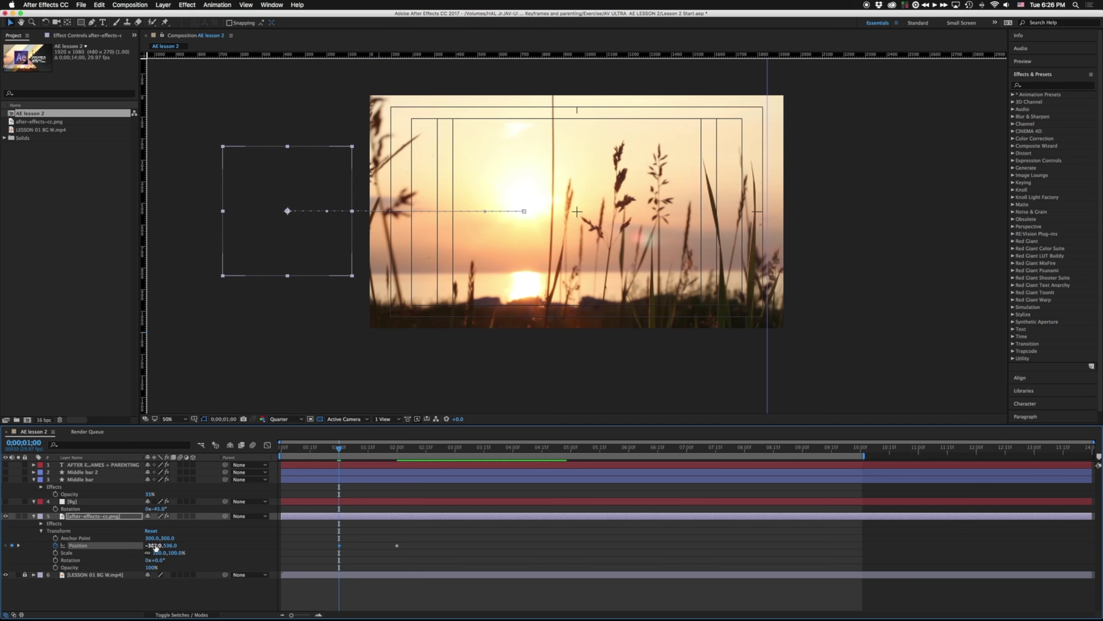
pyautogui.moveTo(155, 548); pyautogui.dragTo(130, 547)
pyautogui.moveTo(97, 550); pyautogui.dragTo(47, 555)
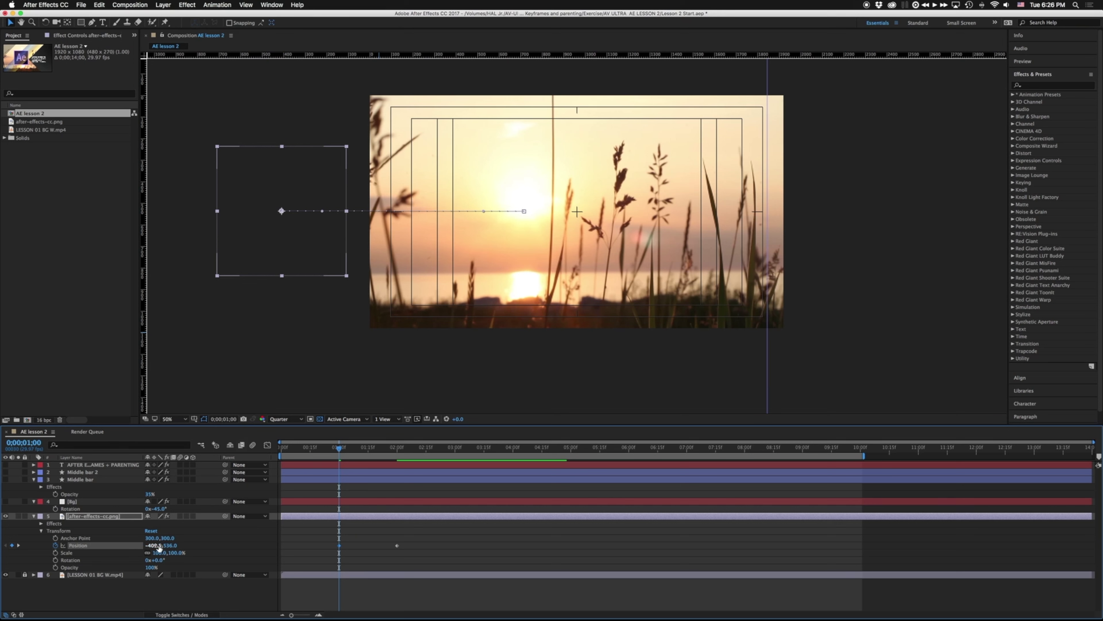
pyautogui.press('space')
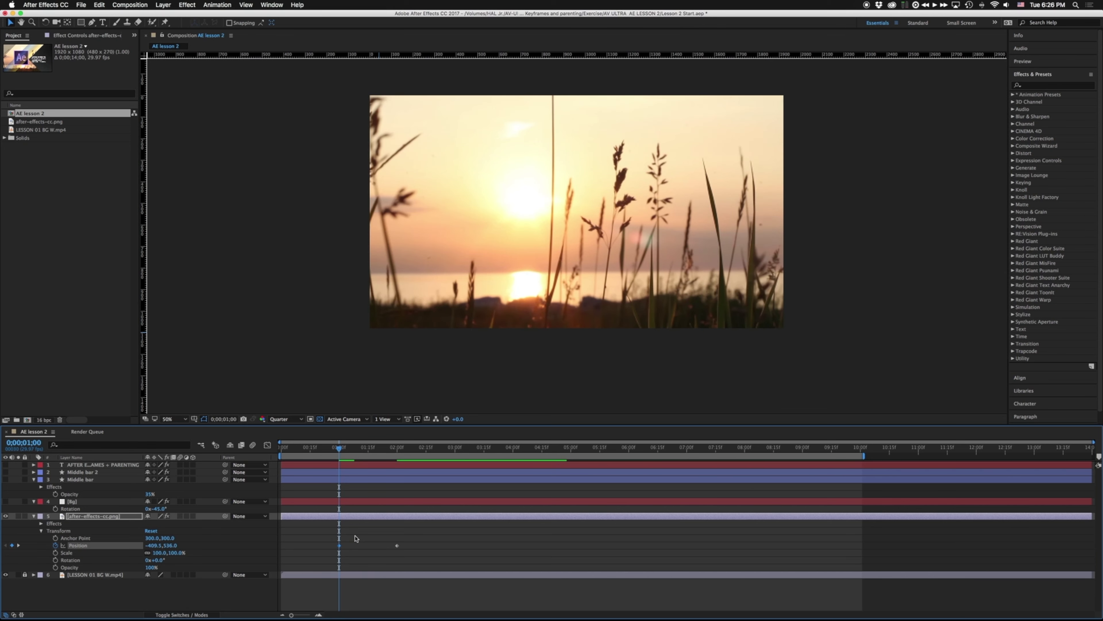
pyautogui.press('space')
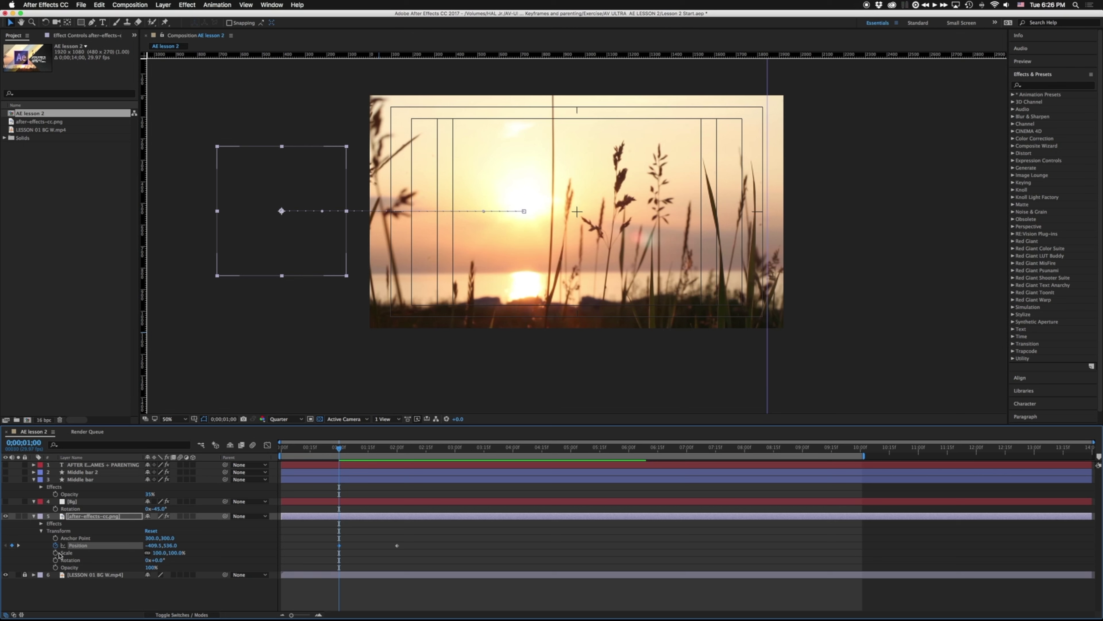
# - Try moving the logo's two-second Position keyframe close to the one at 0;00;01;00, undo that, and preview the original timing
pyautogui.click(18, 545)
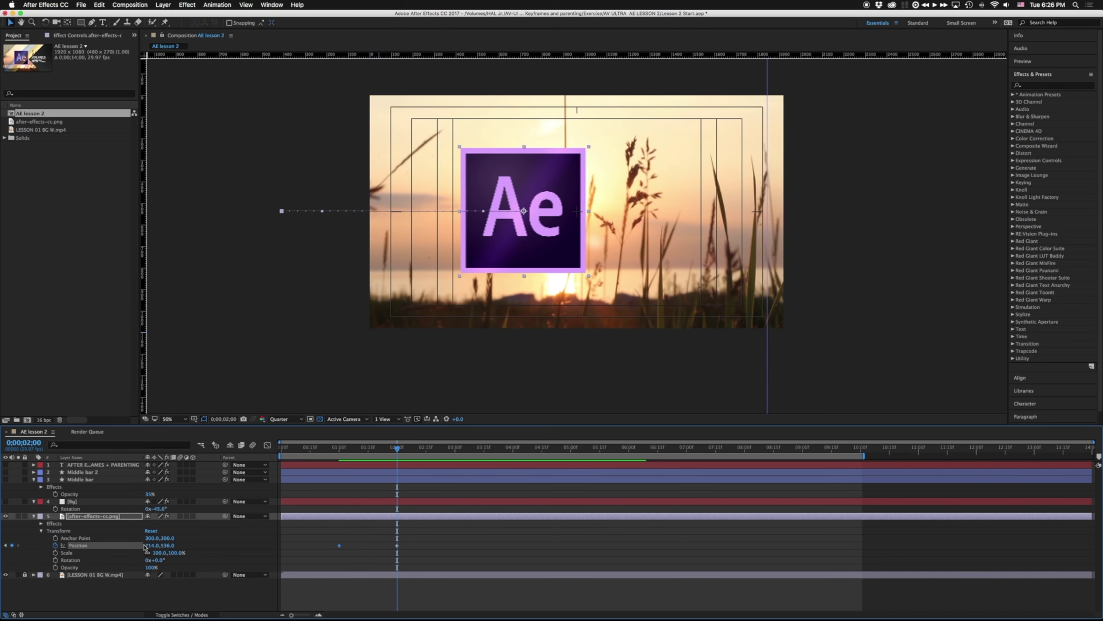
pyautogui.click(340, 448)
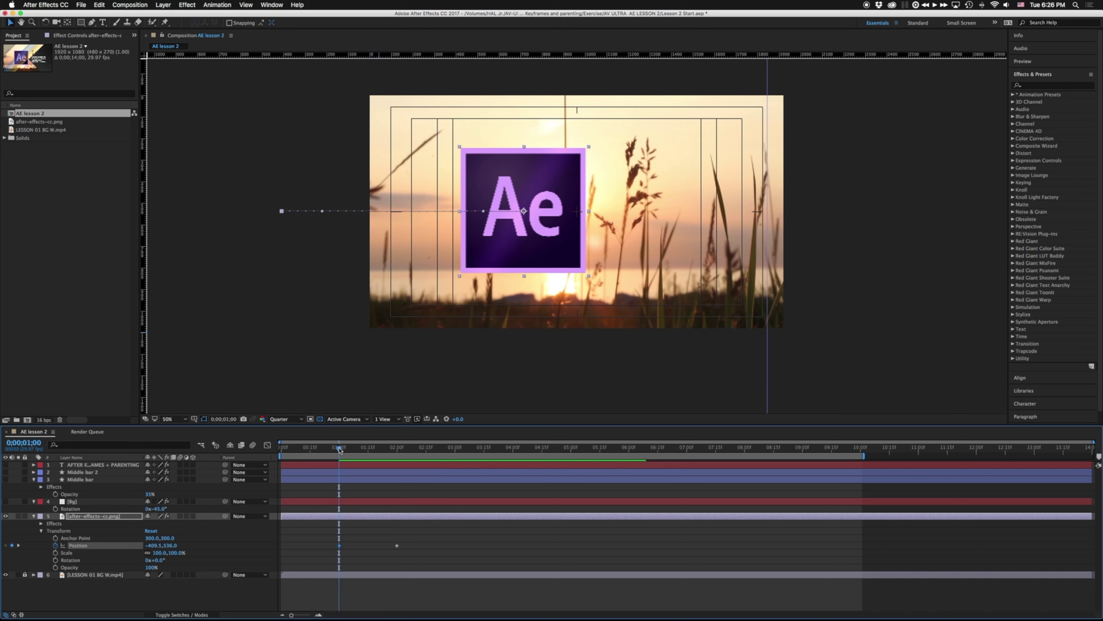
pyautogui.click(397, 546)
pyautogui.moveTo(396, 546); pyautogui.dragTo(354, 553)
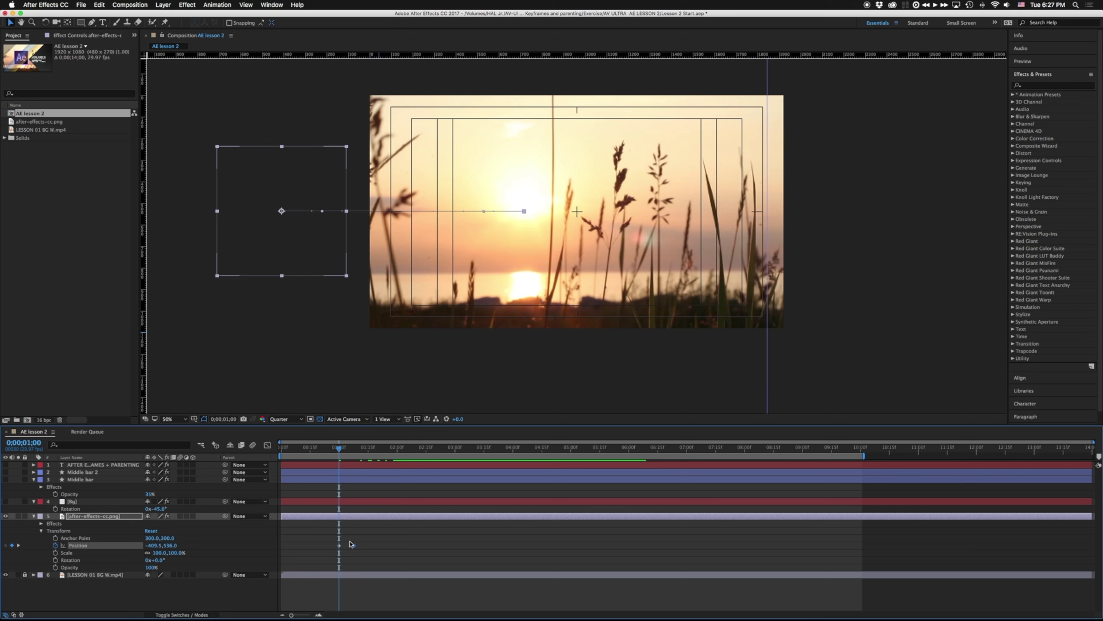
pyautogui.press('super+z')
pyautogui.press('space')
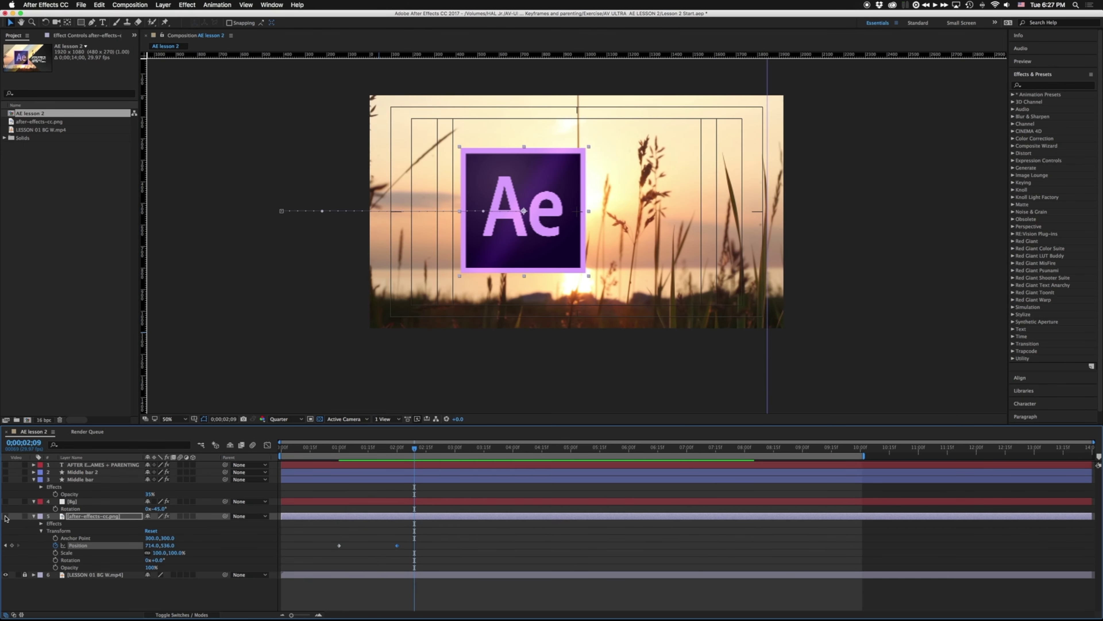
# - Hide the Ae logo, show the Bg layer, and set a Position keyframe on Bg at 0;00;02;00
pyautogui.click(6, 516)
pyautogui.click(6, 501)
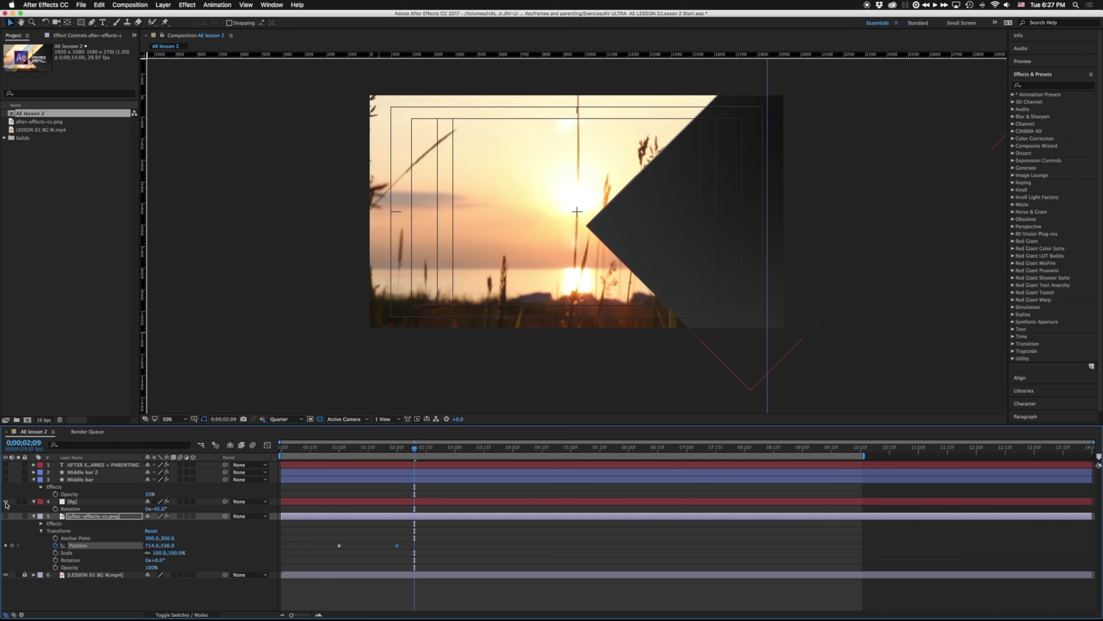
pyautogui.moveTo(414, 449)
pyautogui.mouseDown()
pyautogui.moveTo(330, 460)
pyautogui.moveTo(398, 449)
pyautogui.mouseUp()
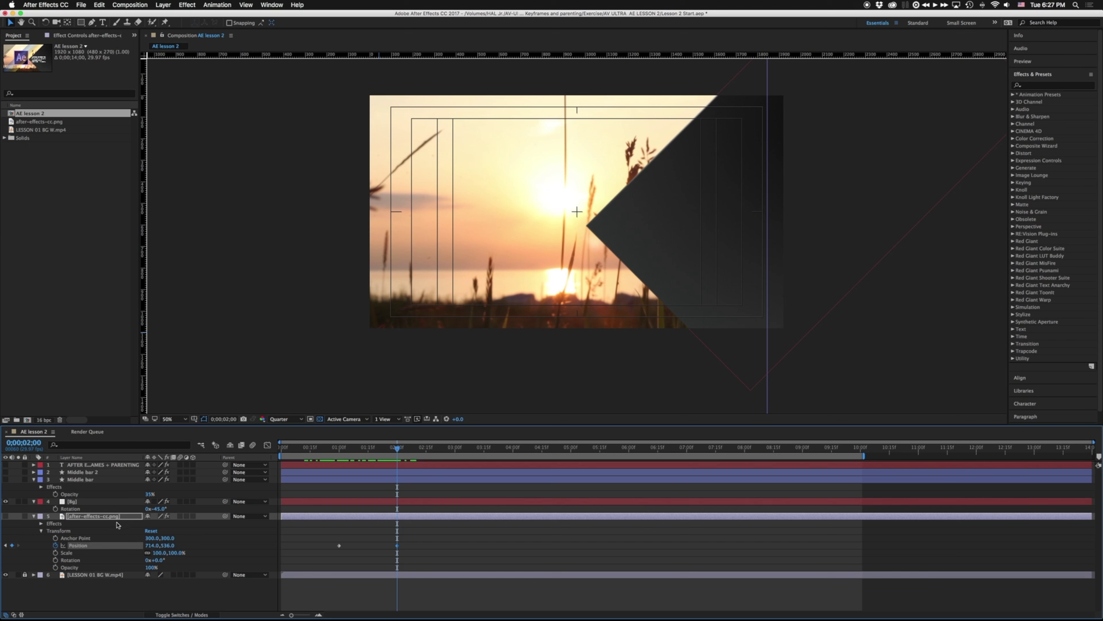
pyautogui.click(70, 502)
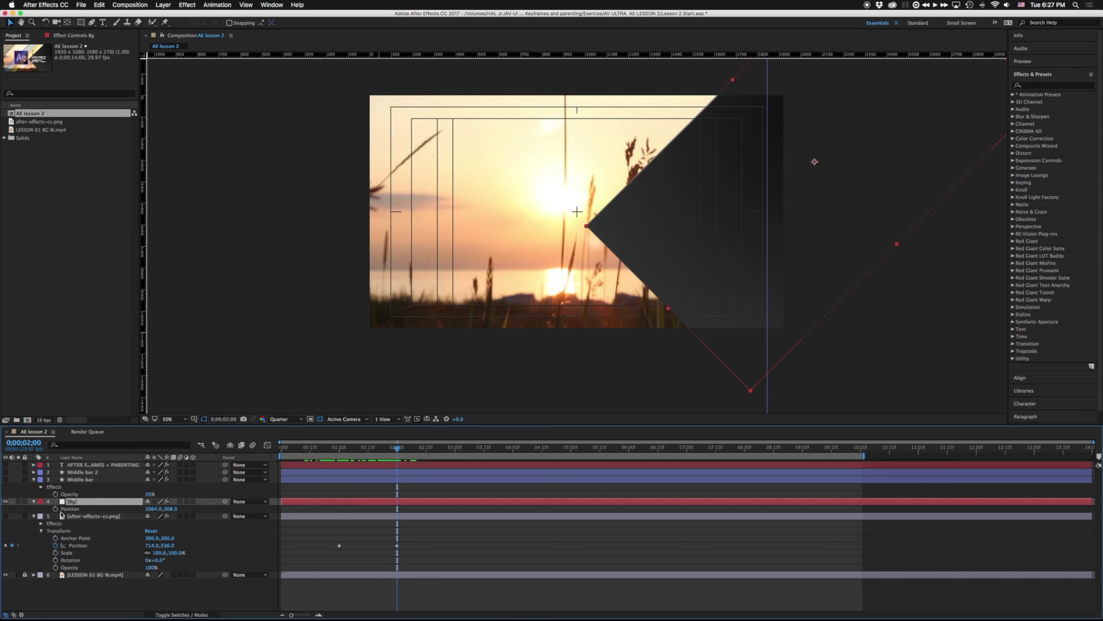
pyautogui.click(55, 509)
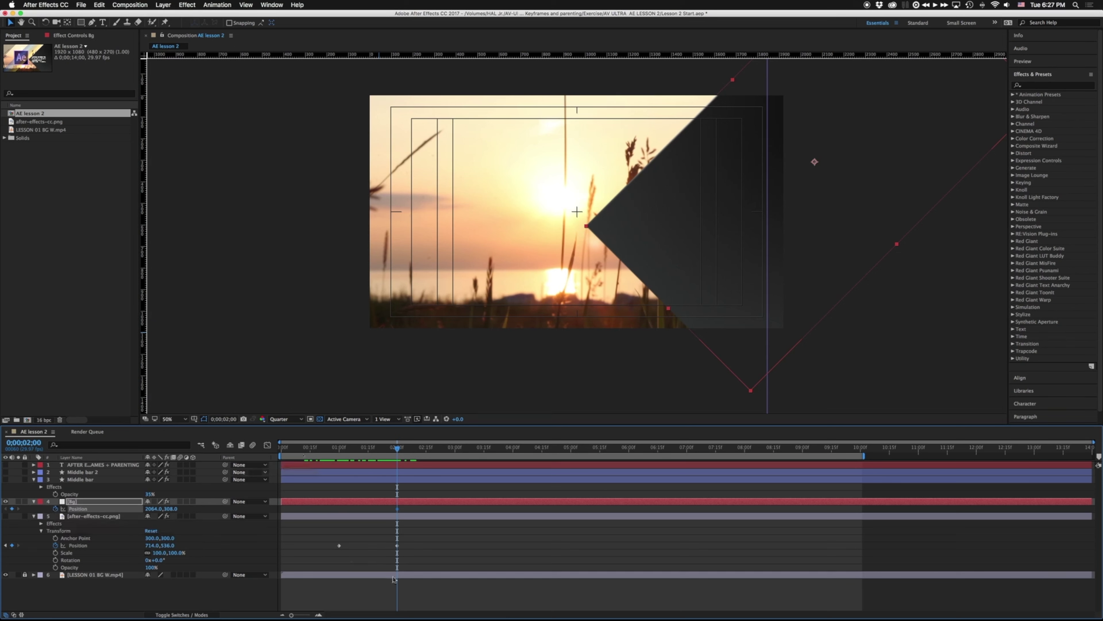
# - At 0;00;00;22, move the Bg layer outside the frame's right edge by setting its Position to 3054, 308
pyautogui.moveTo(397, 449); pyautogui.dragTo(324, 455)
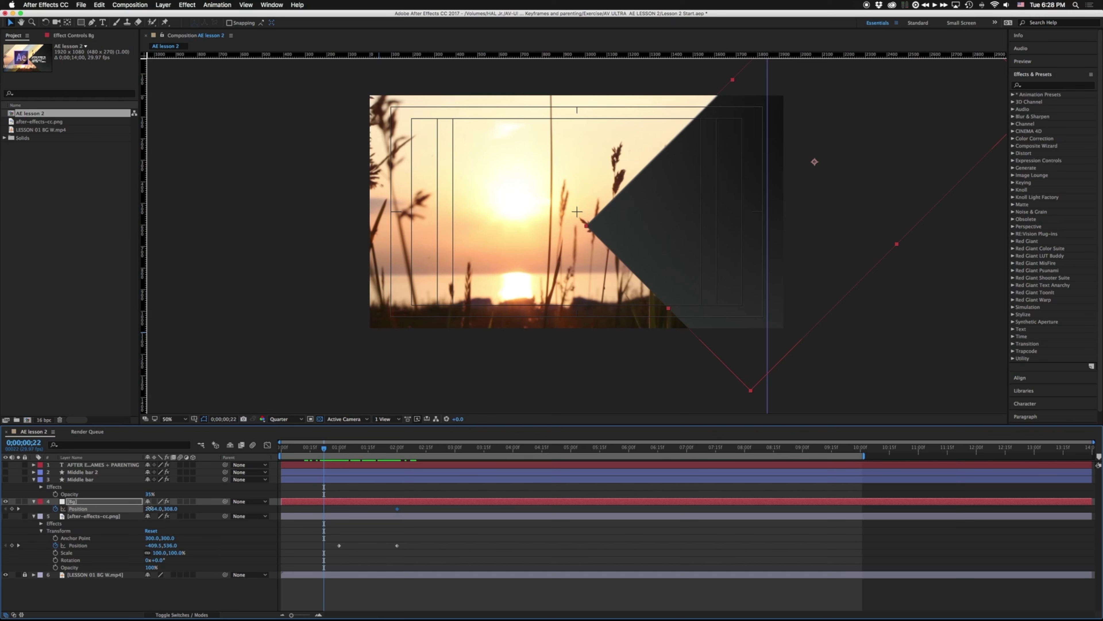
pyautogui.moveTo(151, 508); pyautogui.dragTo(190, 506)
pyautogui.hscroll(10, 826, 235)
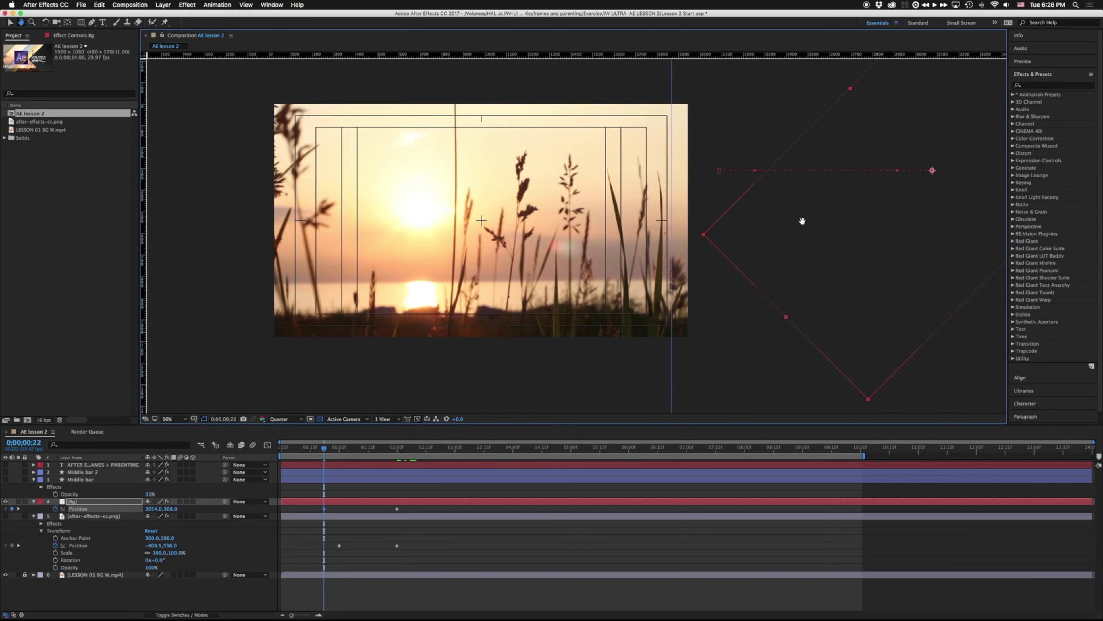
# - Bend the Bg layer's motion path into an S-curve by pulling one keyframe handle downward and the other upward
pyautogui.press(',')
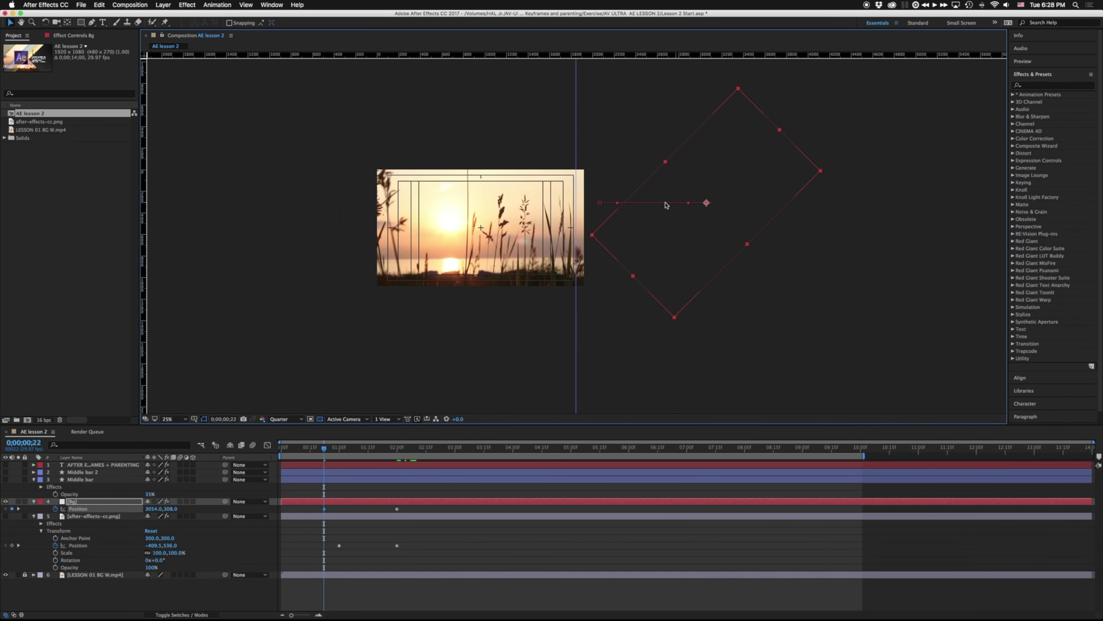
pyautogui.press('/')
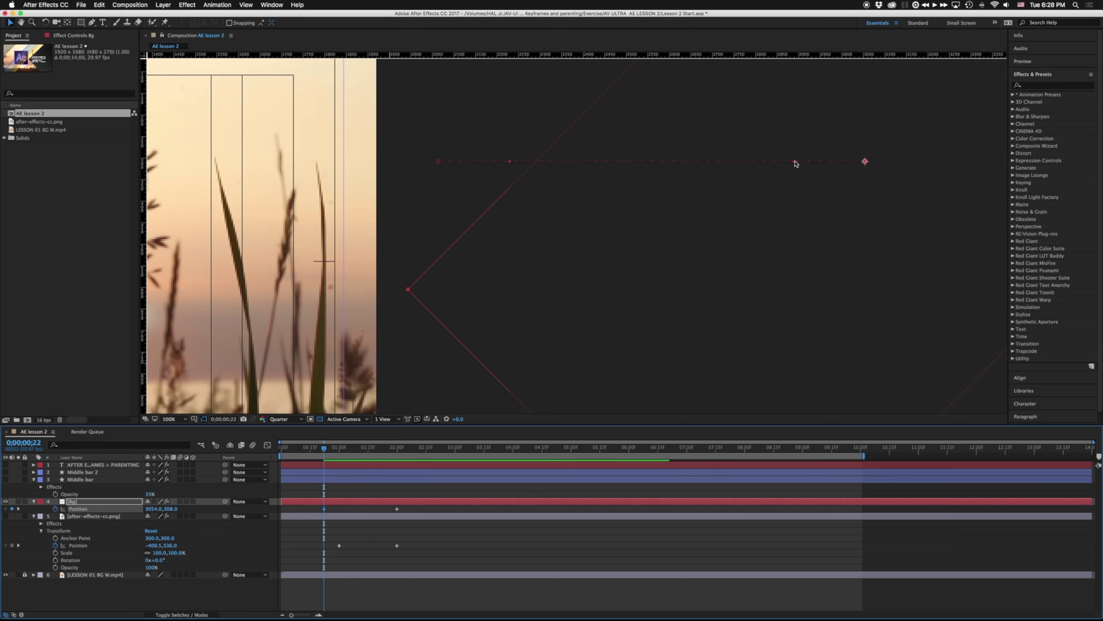
pyautogui.moveTo(796, 164); pyautogui.dragTo(708, 284)
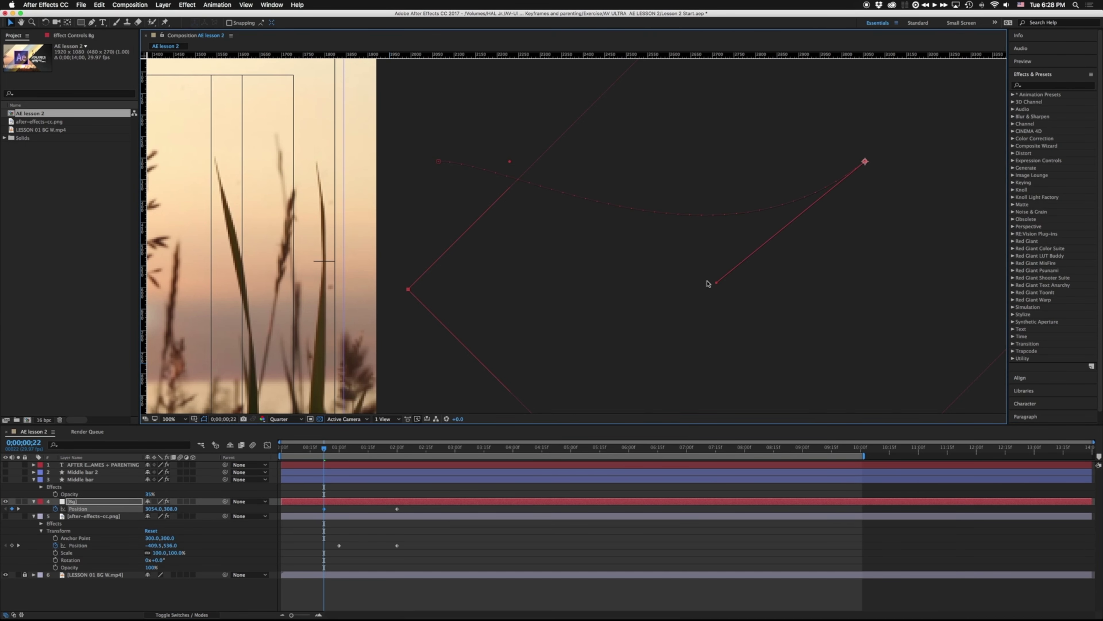
pyautogui.moveTo(510, 164); pyautogui.dragTo(557, 80)
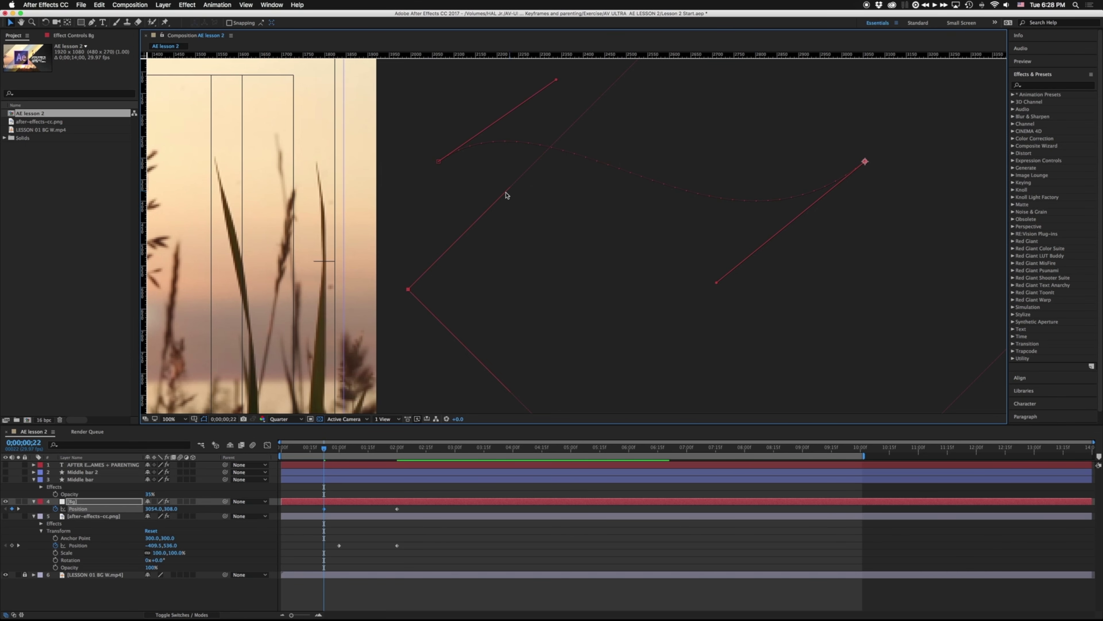
# - Move the Bg layer's first Position keyframe to 3384, 726, lengthen both motion path handles, and preview the curved movement
pyautogui.press(',')
pyautogui.moveTo(722, 202); pyautogui.dragTo(792, 291)
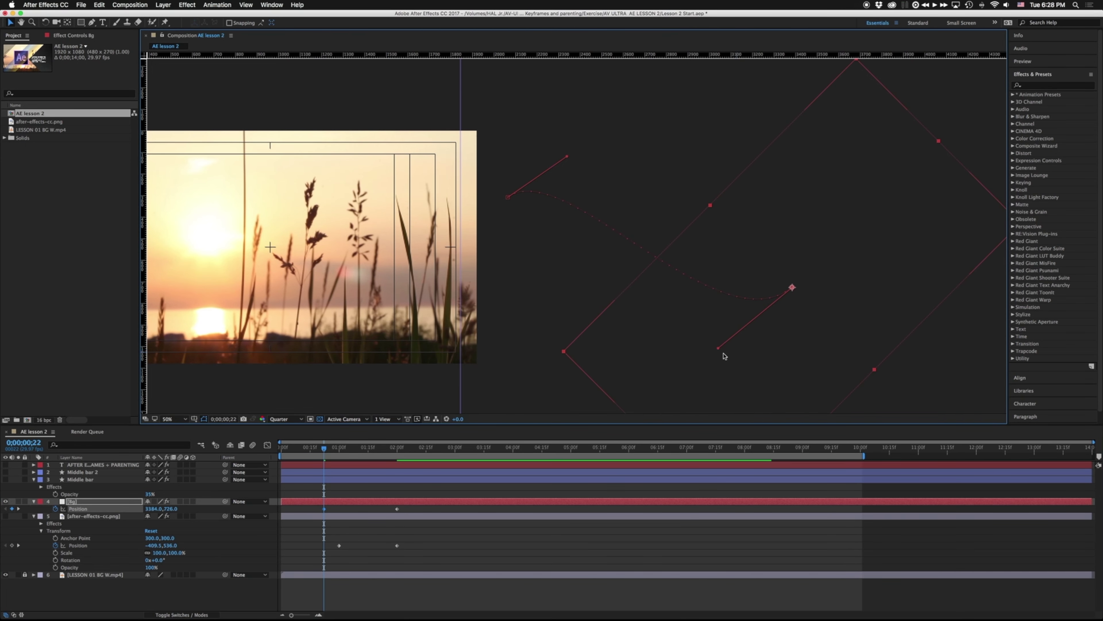
pyautogui.moveTo(718, 348); pyautogui.dragTo(623, 418)
pyautogui.moveTo(567, 156); pyautogui.dragTo(687, 99)
pyautogui.press('space')
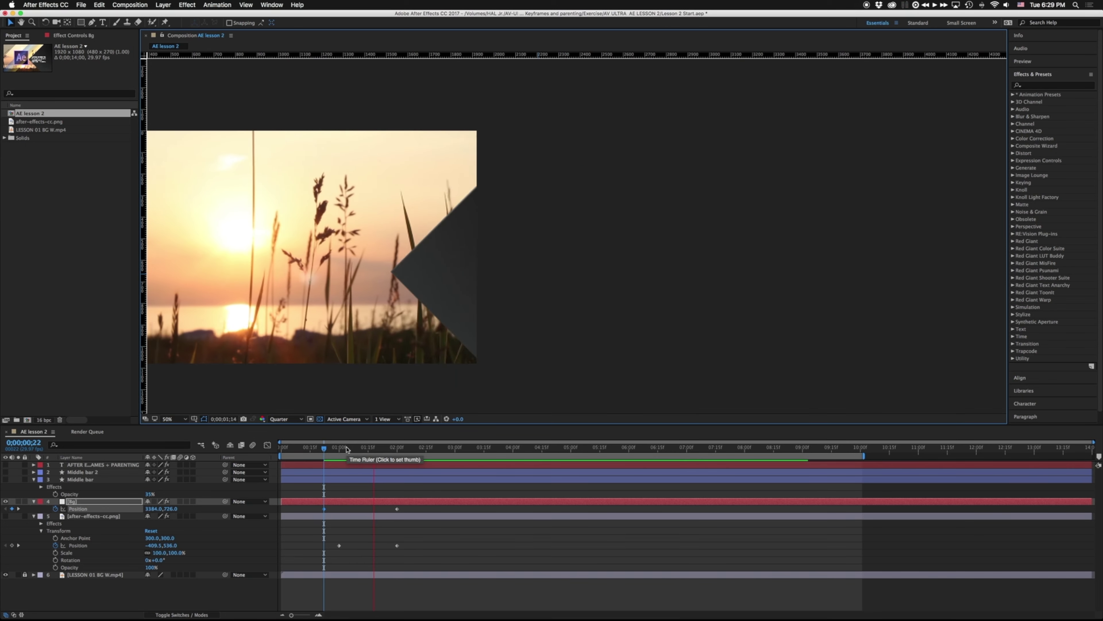
pyautogui.press('space')
# - Undo the bends in the Bg layer's motion path and show the Ae logo again at 0;00;02;00
pyautogui.moveTo(352, 447); pyautogui.dragTo(324, 452)
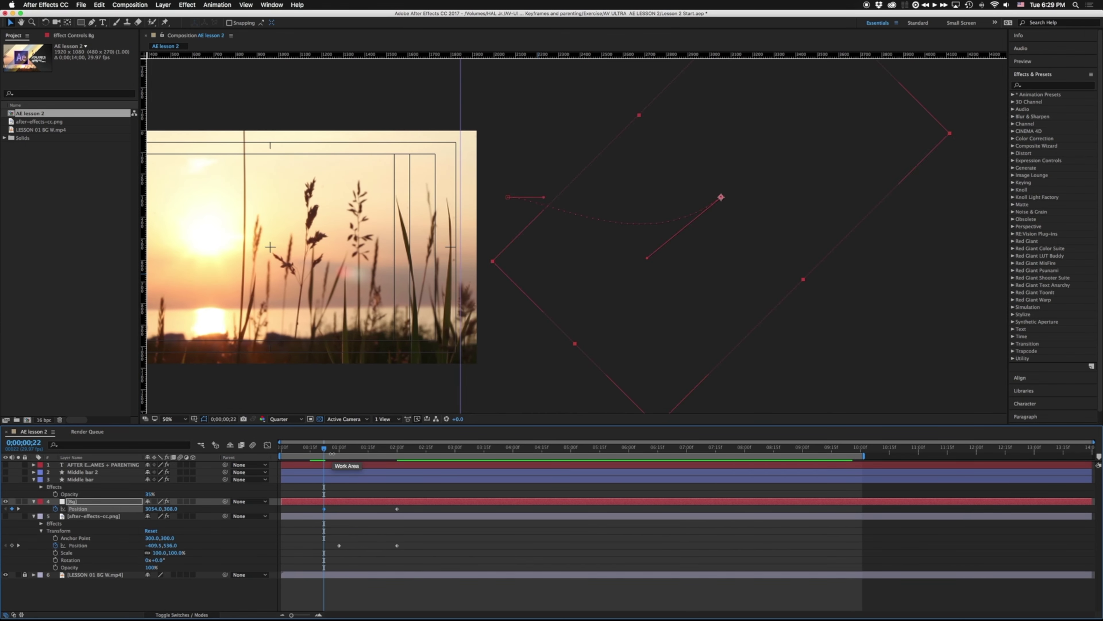
pyautogui.moveTo(326, 450); pyautogui.dragTo(404, 444)
pyautogui.click(5, 516)
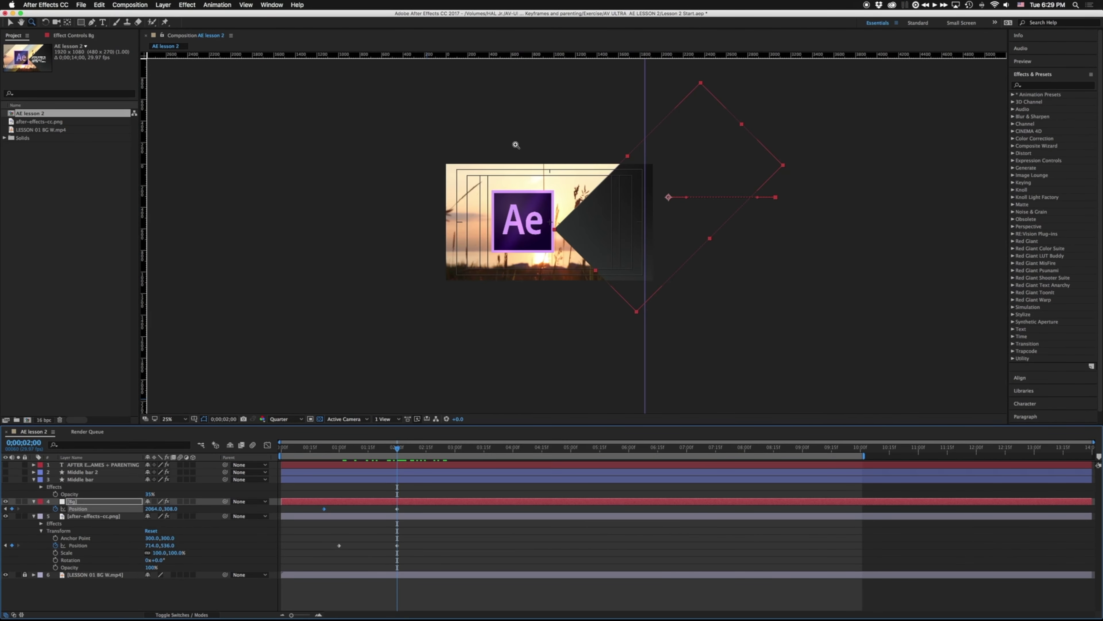
# - Preview the Ae logo and Bg layer sliding in from about 0;00;00;18 to 0;00;02;07
pyautogui.click(316, 448)
pyautogui.press('space')
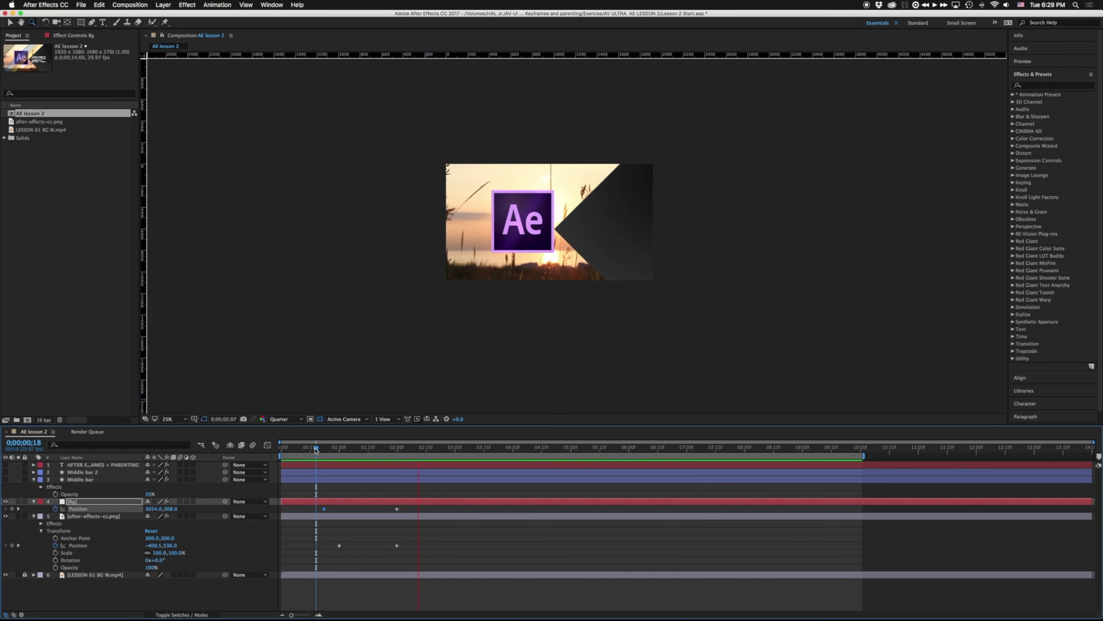
pyautogui.press('space')
pyautogui.click(397, 448)
pyautogui.press('space')
pyautogui.press('space')
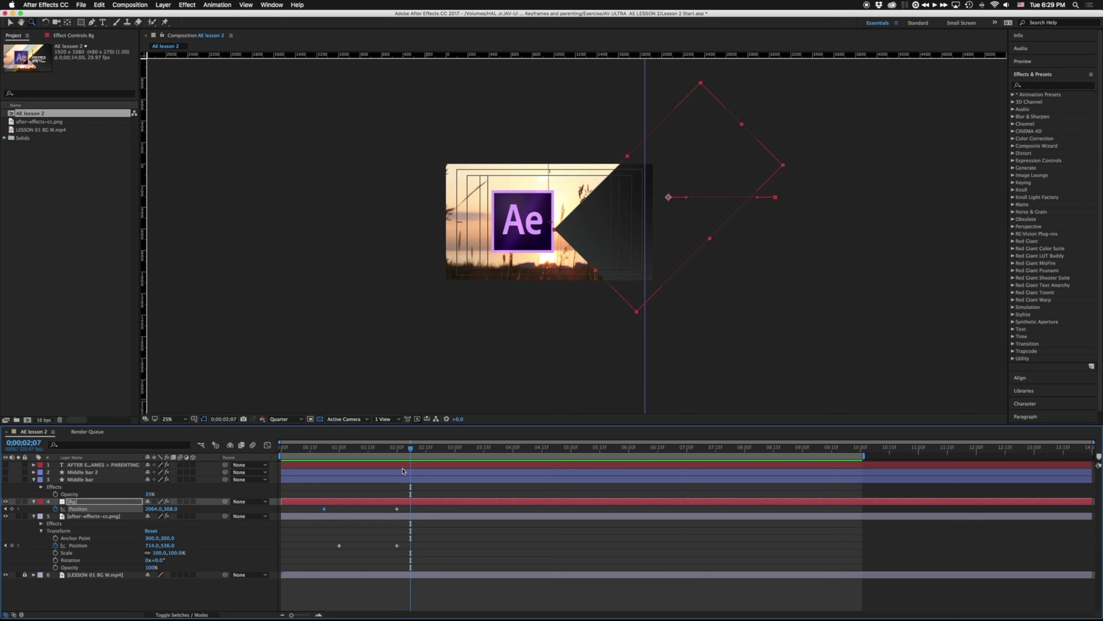
# - Move the Bg layer's last Position keyframe to 0;00;02;07 and preview the slower slide-in
pyautogui.click(399, 509)
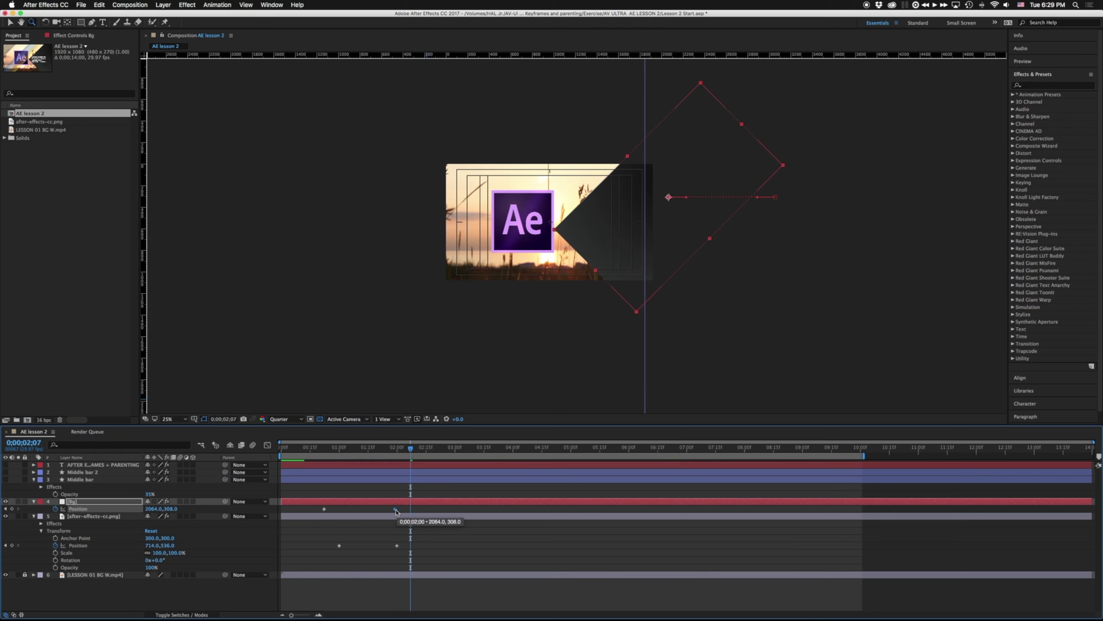
pyautogui.moveTo(399, 508); pyautogui.dragTo(411, 509)
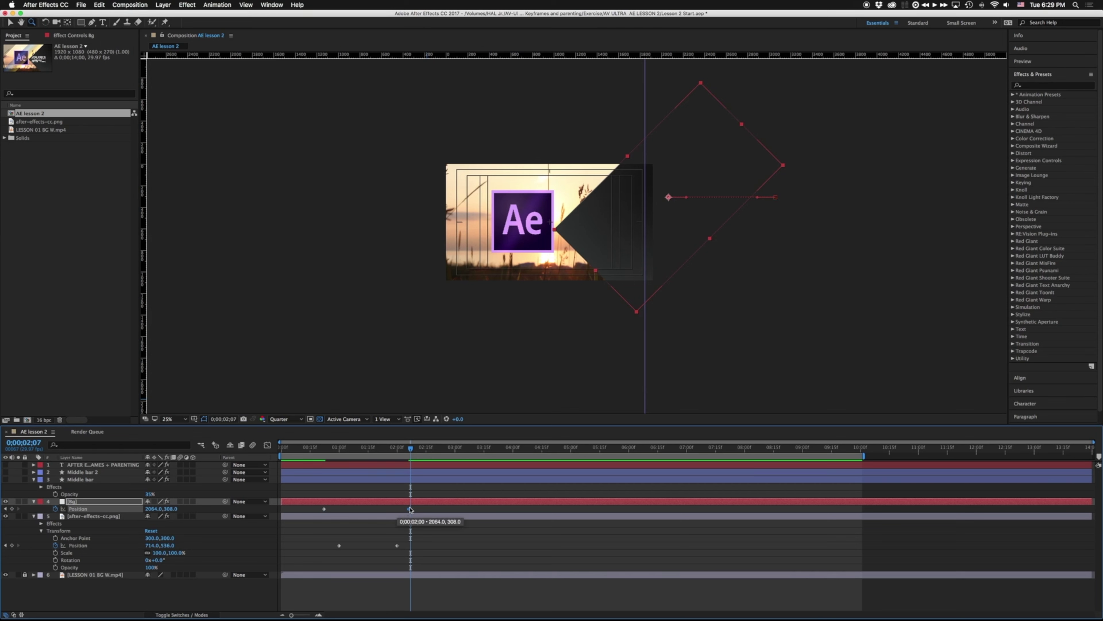
pyautogui.moveTo(384, 452); pyautogui.dragTo(315, 452)
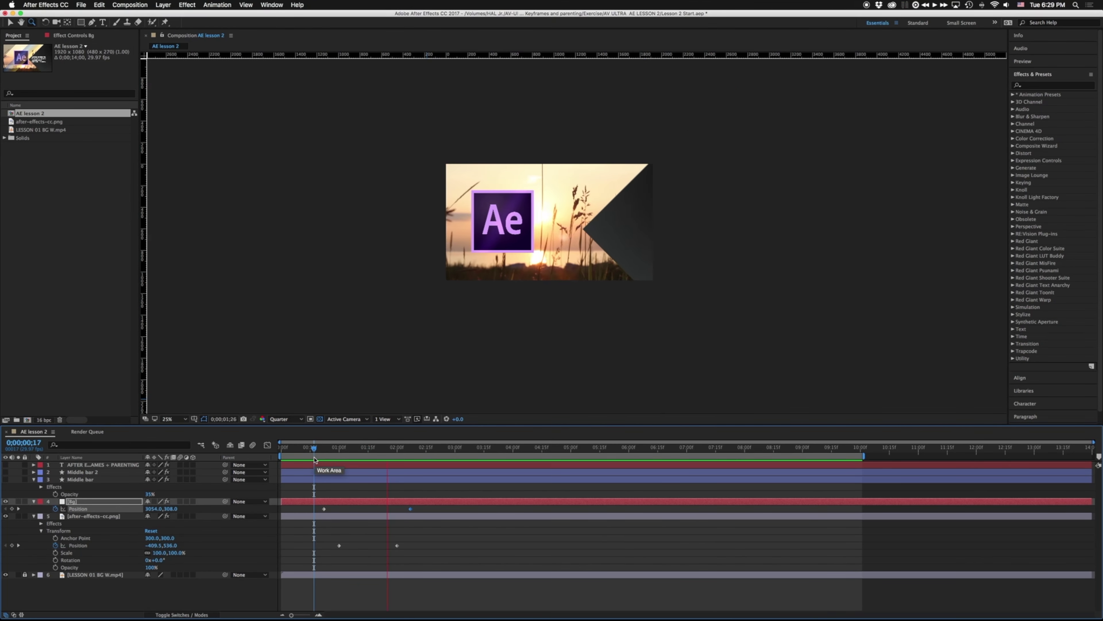
pyautogui.press('space')
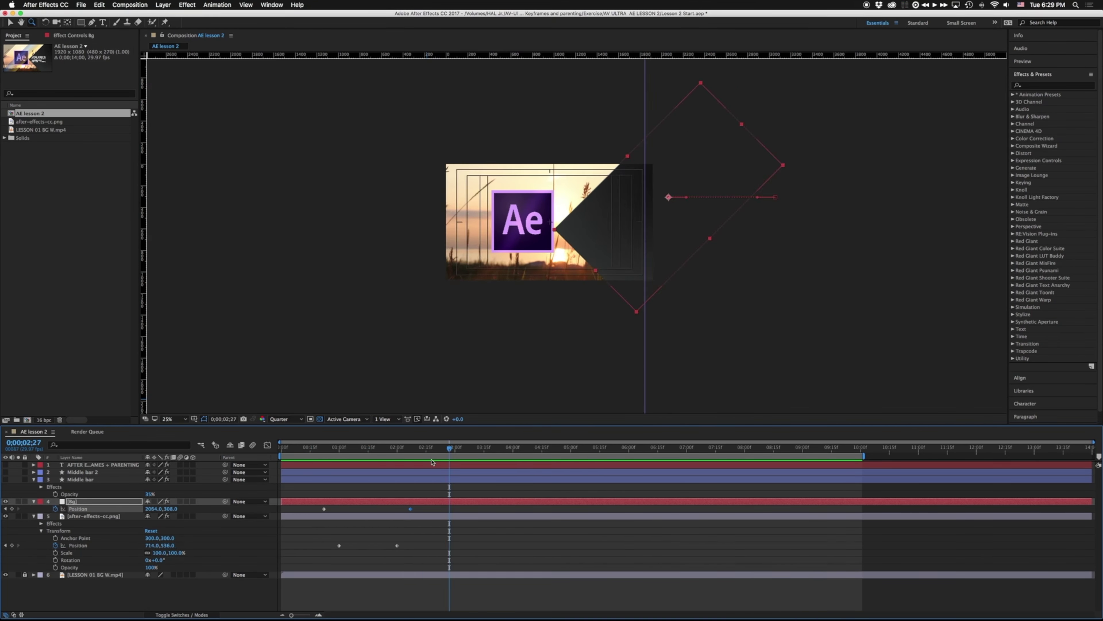
# - Make the Middle bar and Middle bar 2 layers visible and go to 0;00;02;00
pyautogui.press('.')
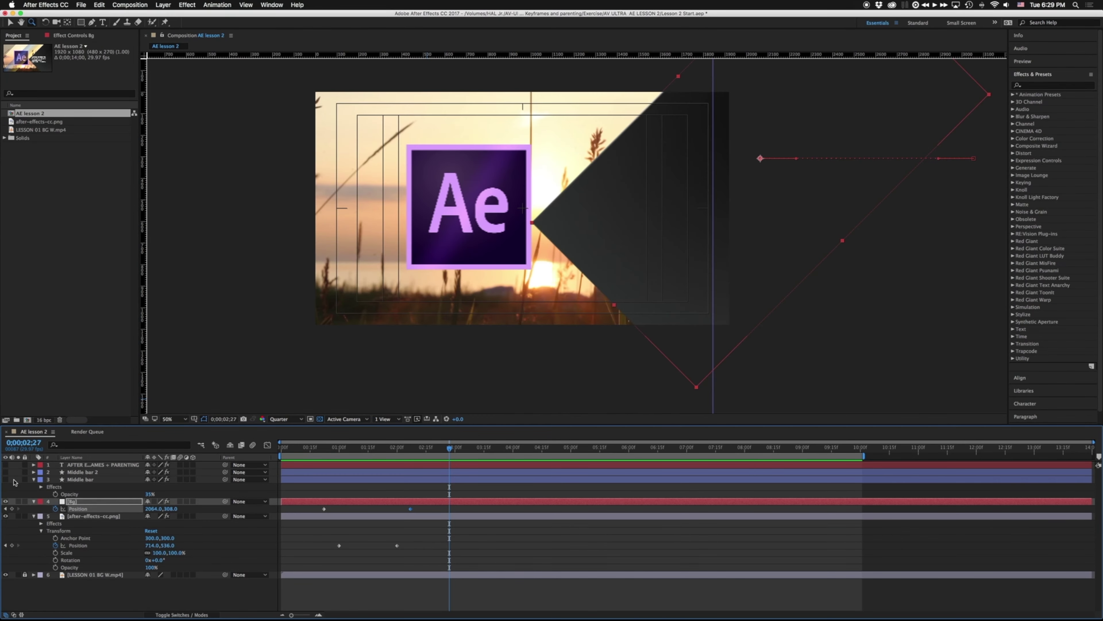
pyautogui.click(5, 479)
pyautogui.click(5, 472)
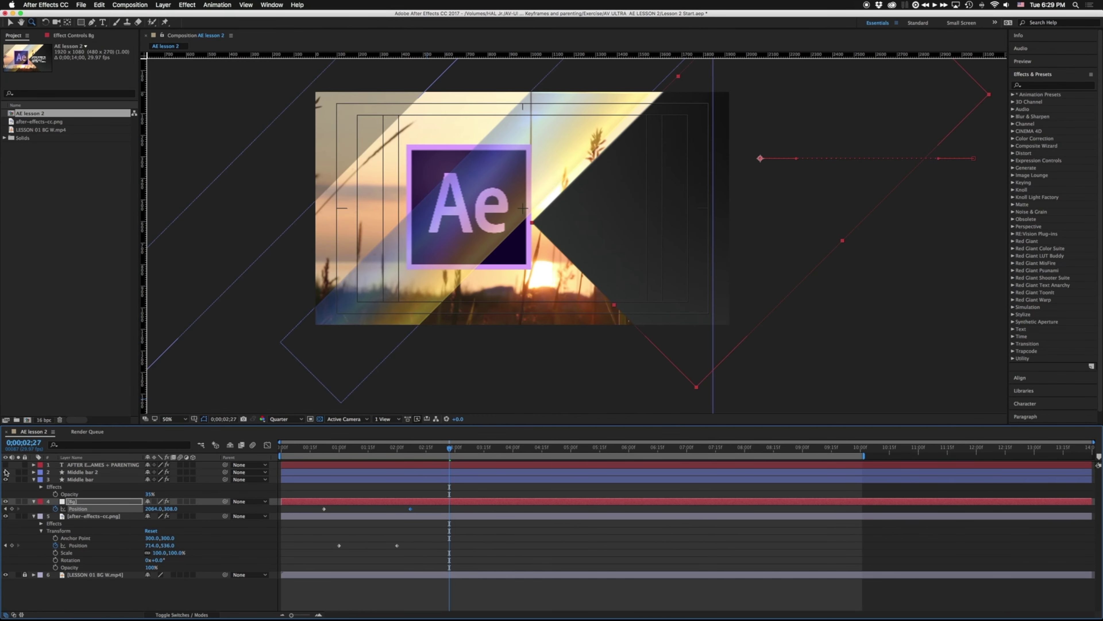
pyautogui.moveTo(424, 448); pyautogui.dragTo(397, 448)
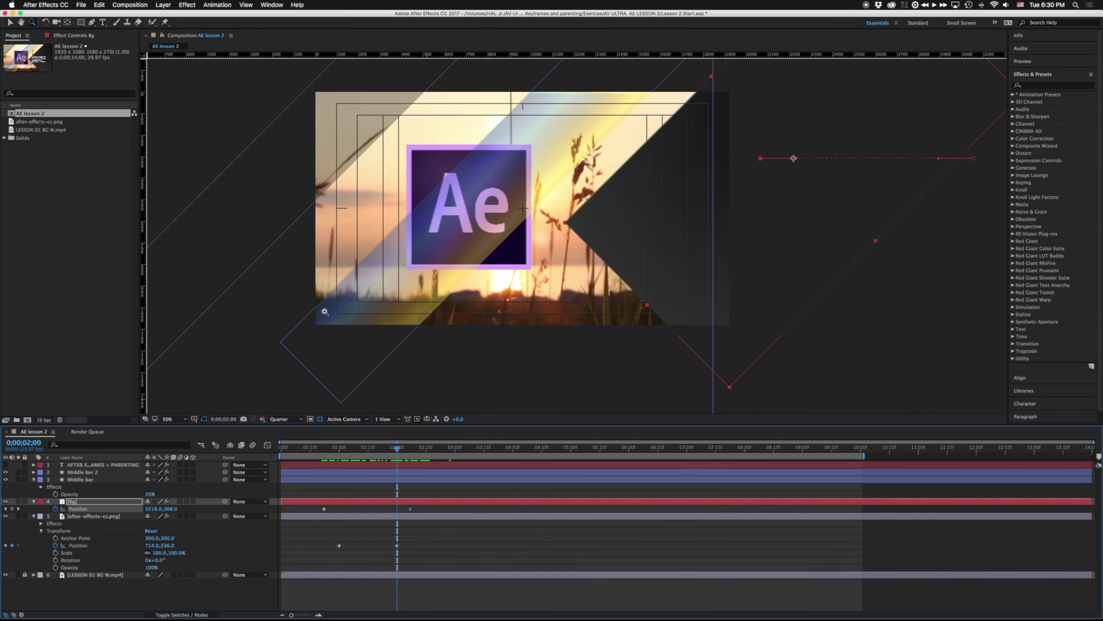
# - Reveal the Middle bar layer's properties and set a Position keyframe of 872, 428 at 0;00;01;24
pyautogui.press('v')
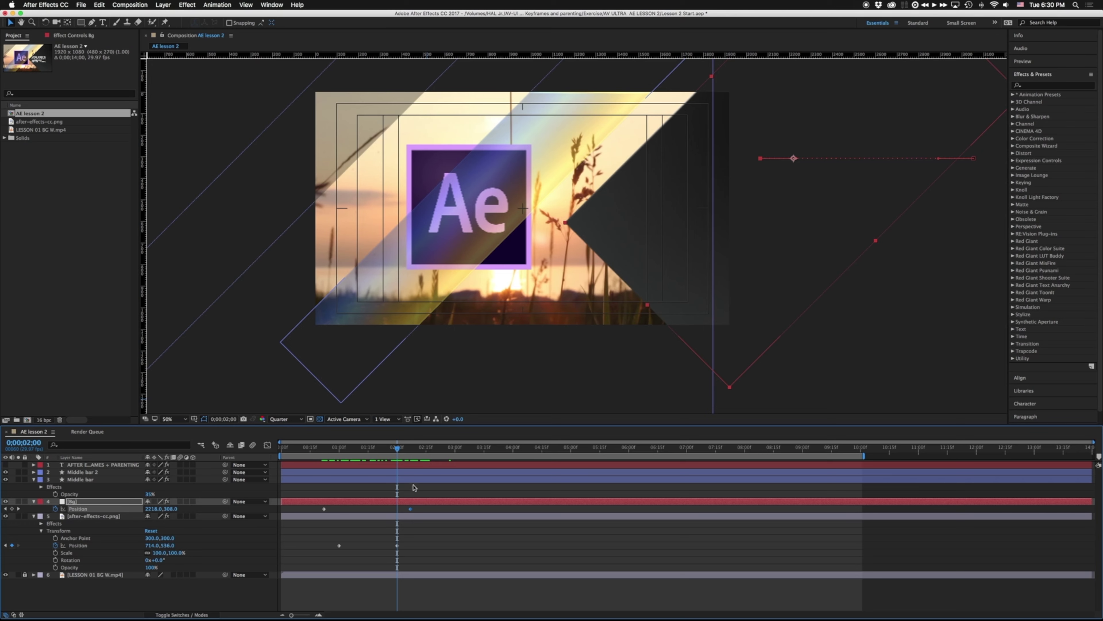
pyautogui.click(304, 479)
pyautogui.press('u')
pyautogui.press('u')
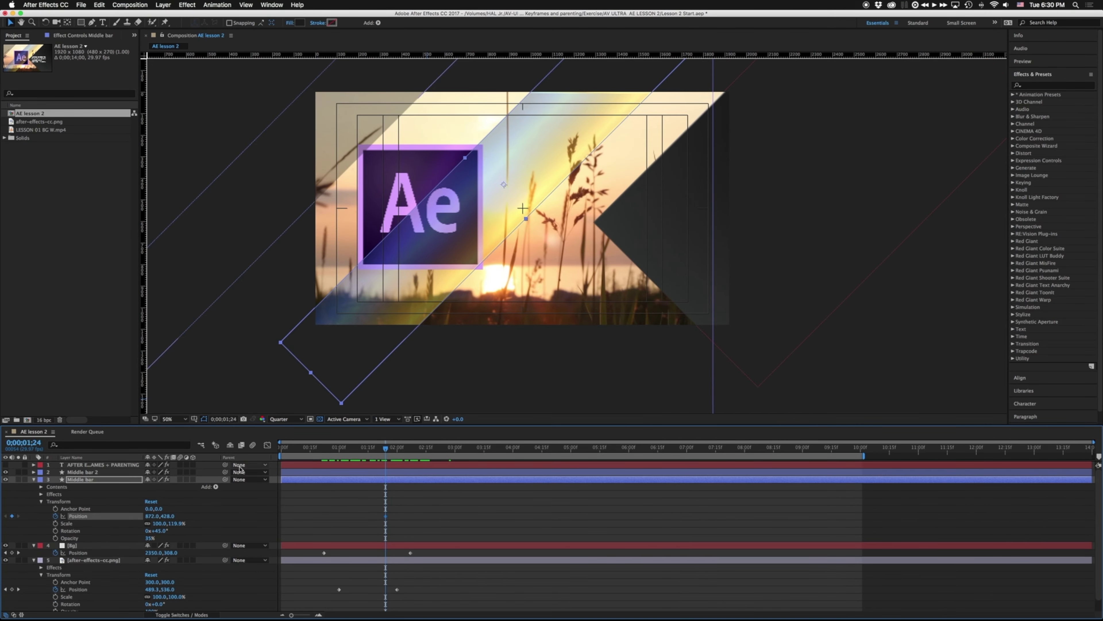
# - Preview the two middle bars sliding in from about 0;00;00;08, and scrub back to 0;00;01;05
pyautogui.press('space')
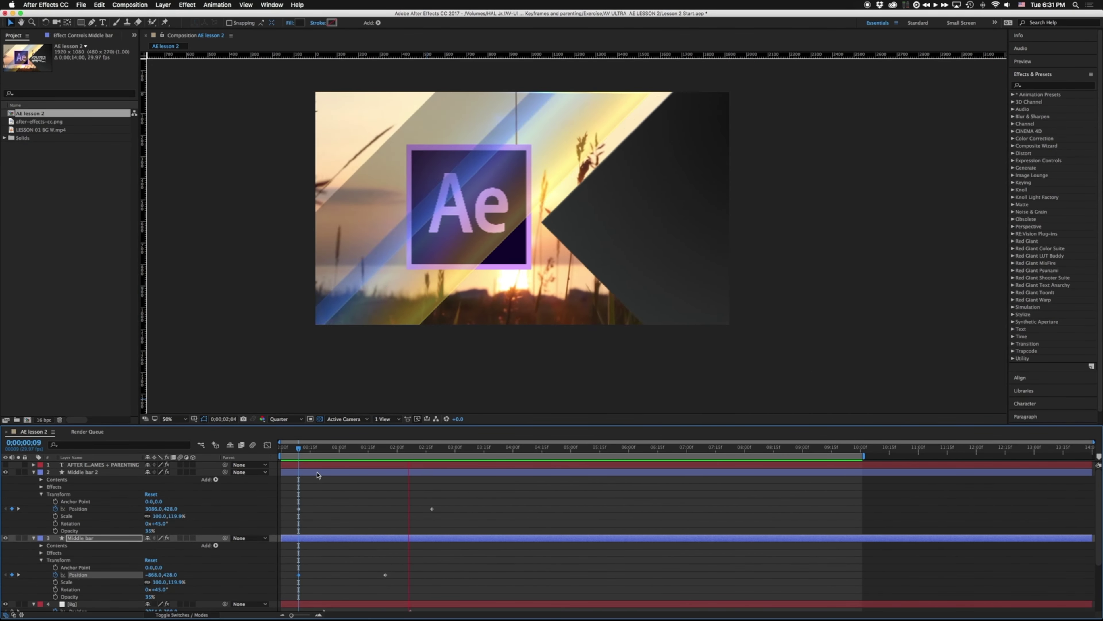
pyautogui.press('space')
pyautogui.press('space')
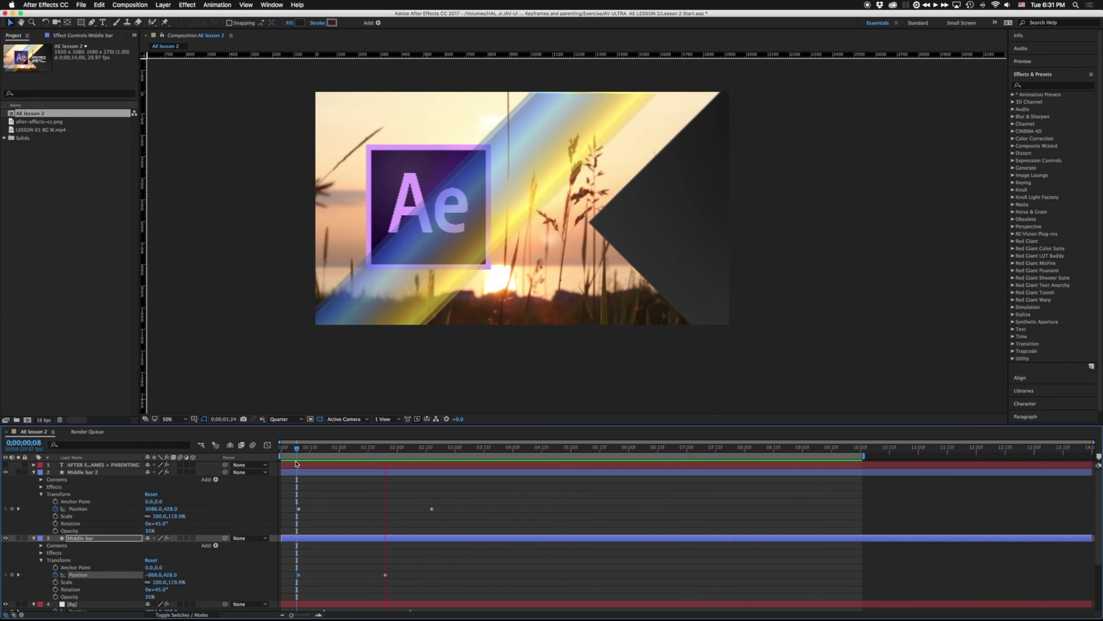
pyautogui.moveTo(433, 455); pyautogui.dragTo(349, 456)
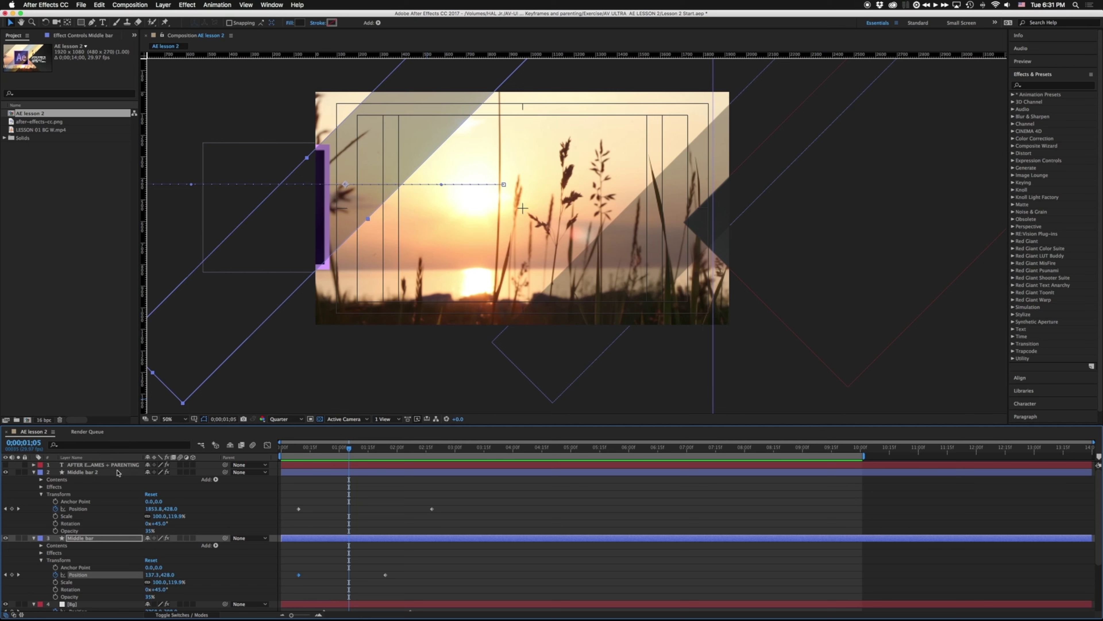
# - Collapse both middle bar layers, move the Bg layer above Middle bar 2 in the layer order, and preview the result
pyautogui.click(34, 473)
pyautogui.click(34, 479)
pyautogui.click(82, 473)
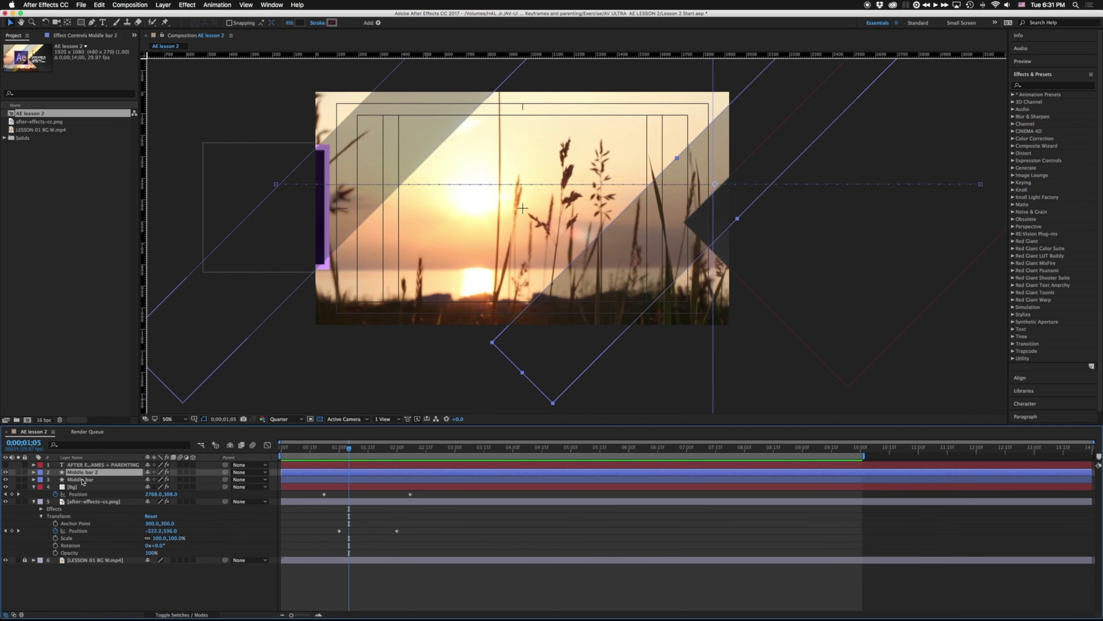
pyautogui.click(82, 480)
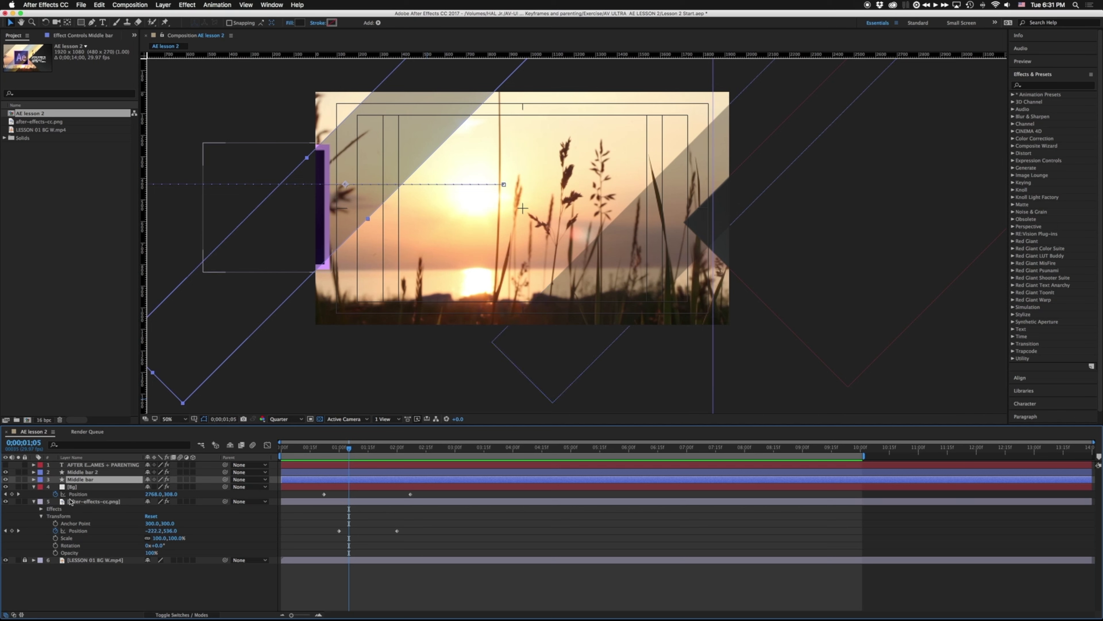
pyautogui.click(72, 487)
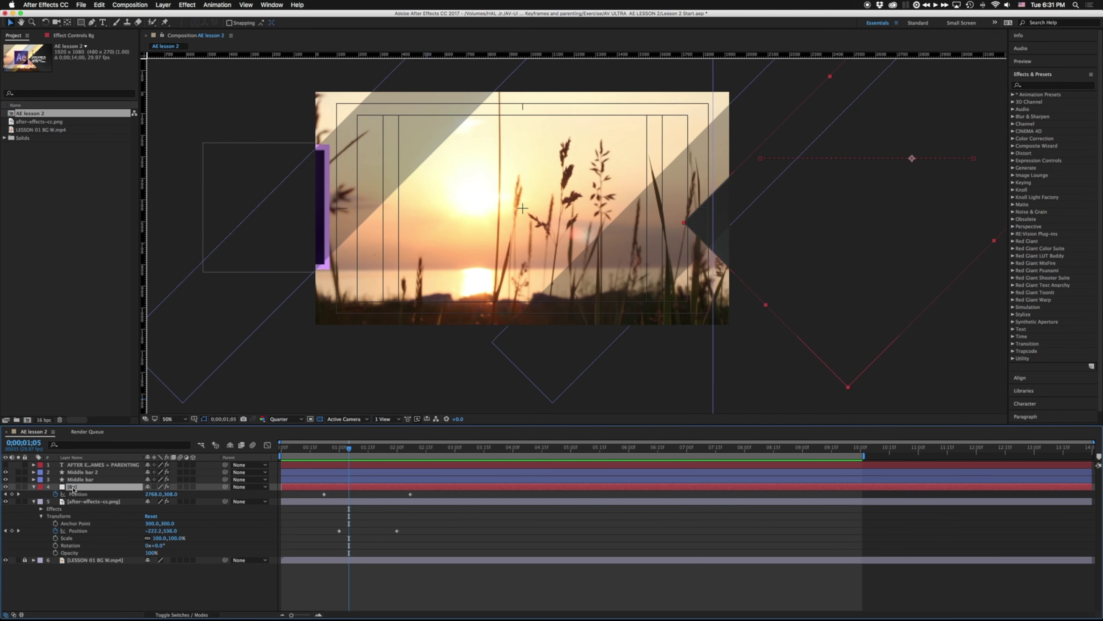
pyautogui.moveTo(73, 488); pyautogui.dragTo(75, 473)
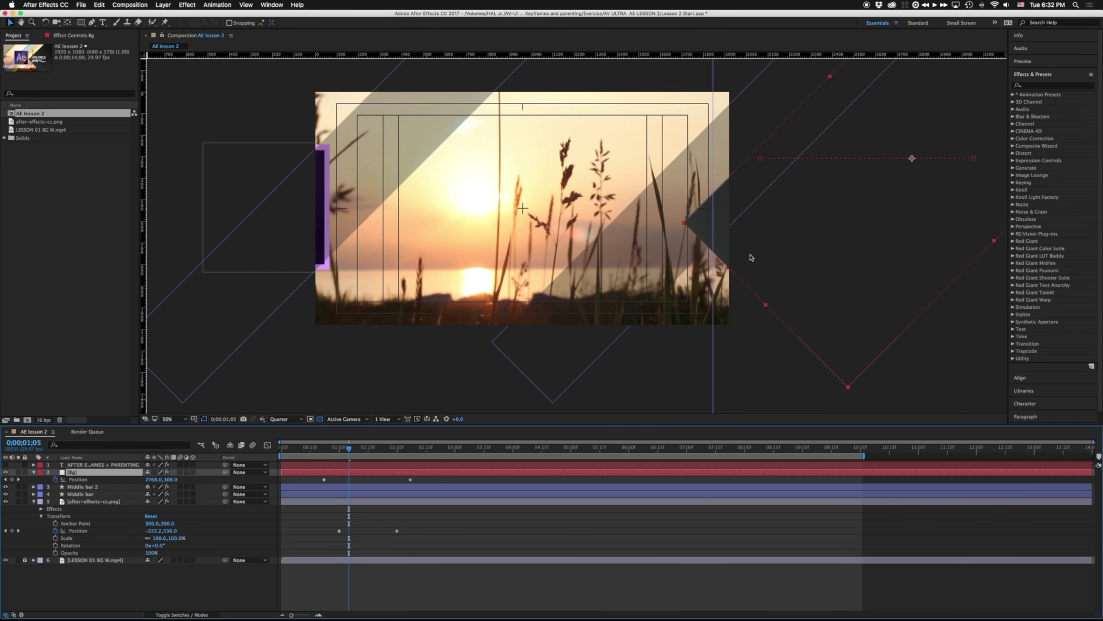
pyautogui.press('space')
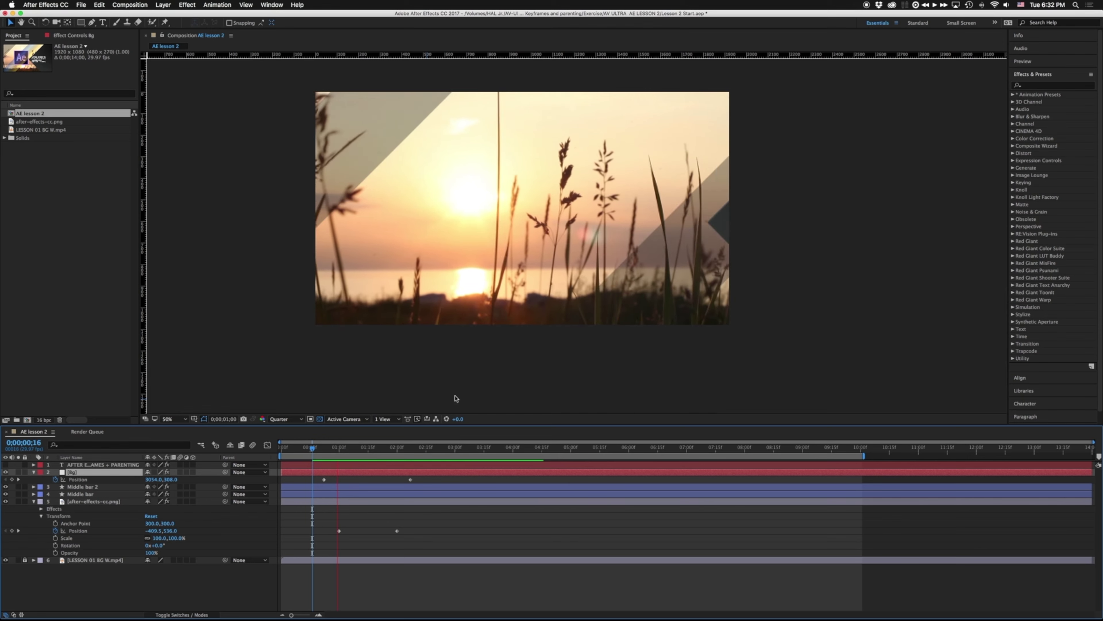
pyautogui.press('space')
# - Make the title text layer visible and move the current time to 0;00;02;25
pyautogui.click(495, 446)
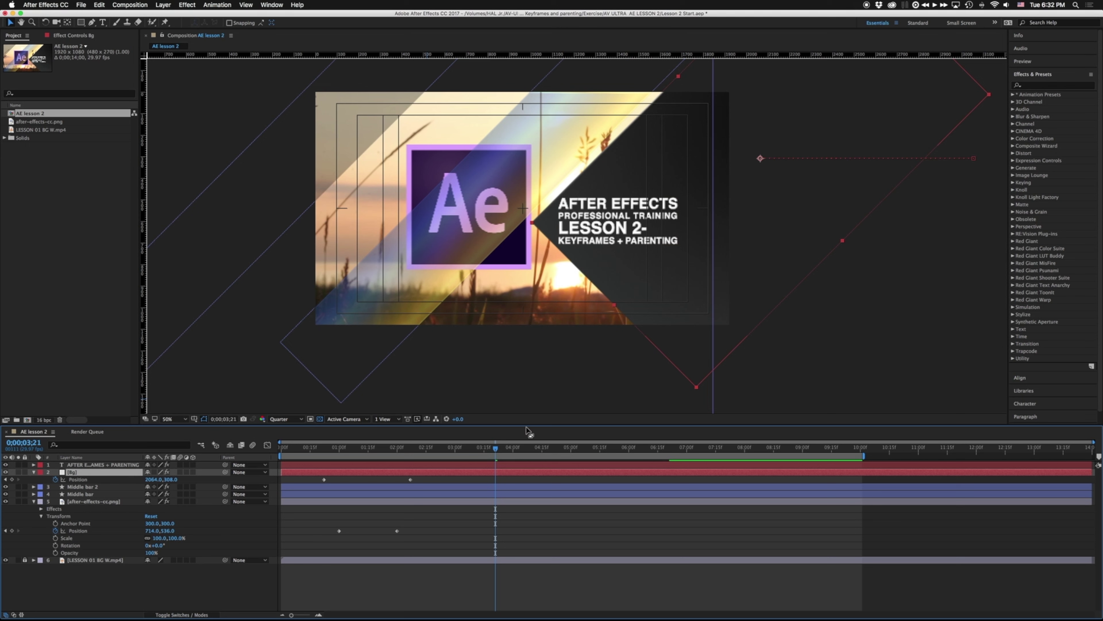
pyautogui.moveTo(494, 450); pyautogui.dragTo(459, 457)
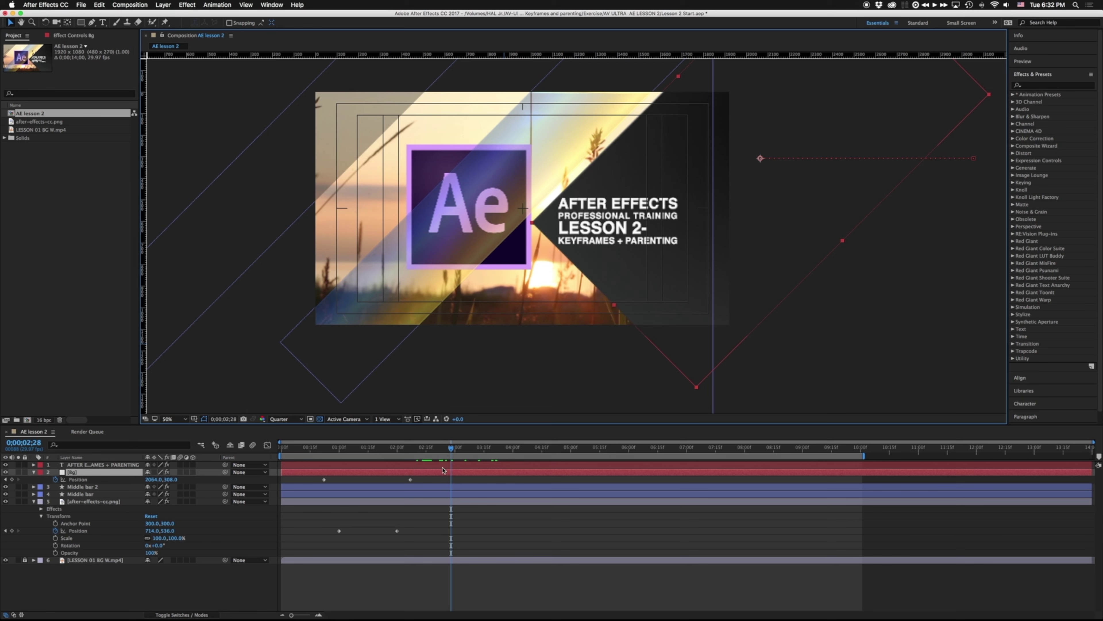
pyautogui.moveTo(450, 452)
pyautogui.mouseDown()
pyautogui.moveTo(330, 457)
pyautogui.moveTo(445, 458)
pyautogui.mouseUp()
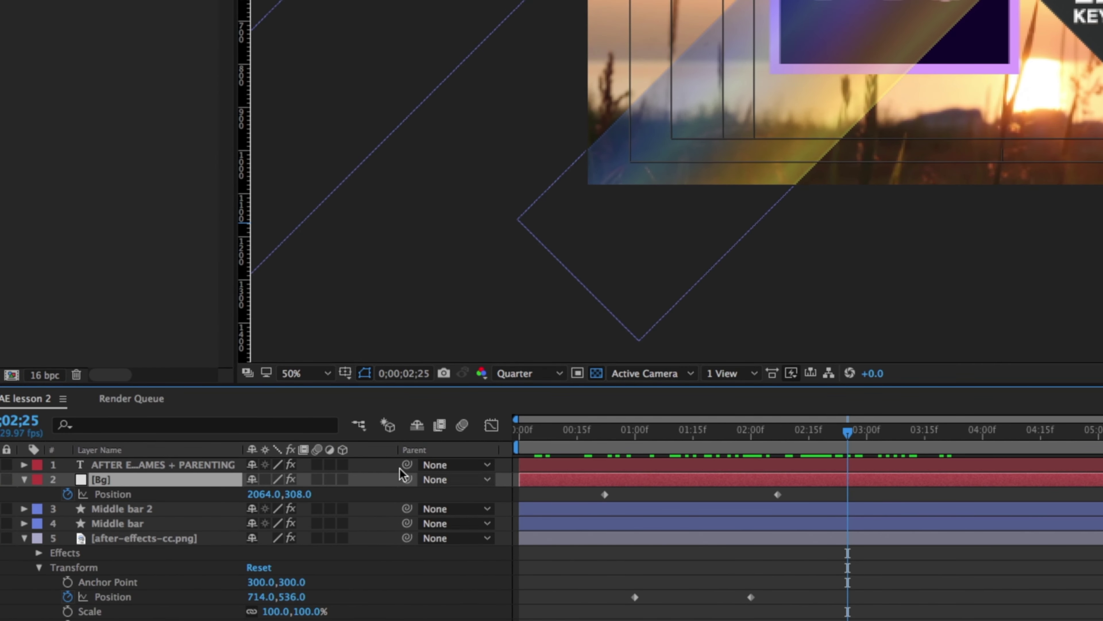
# - Parent the title text layer to the Bg layer and preview the title sliding in with it
pyautogui.click(186, 464)
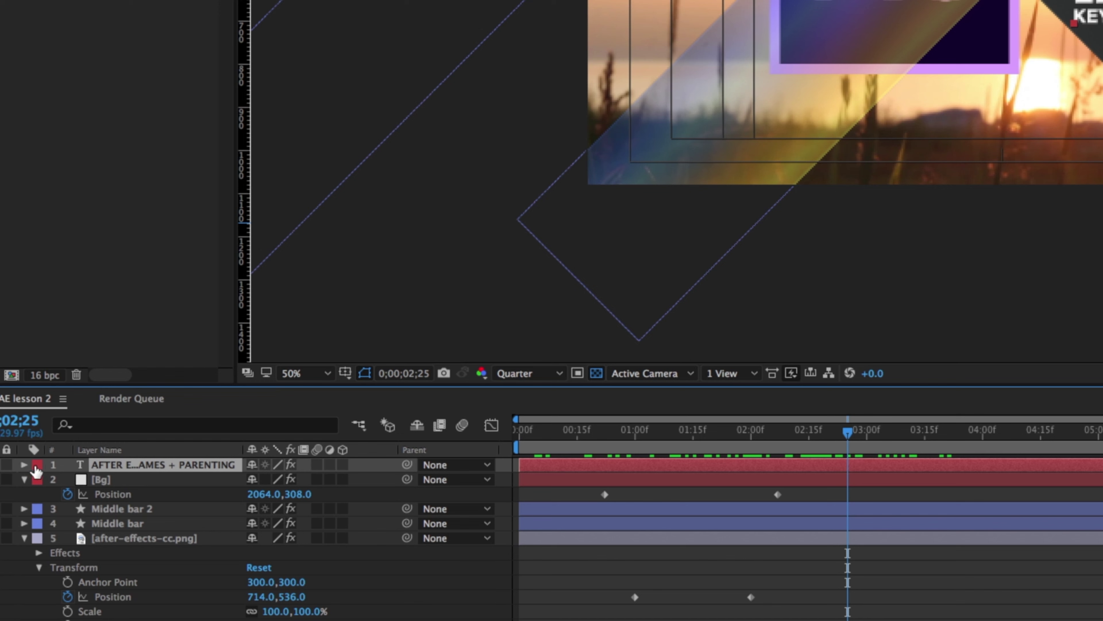
pyautogui.click(24, 464)
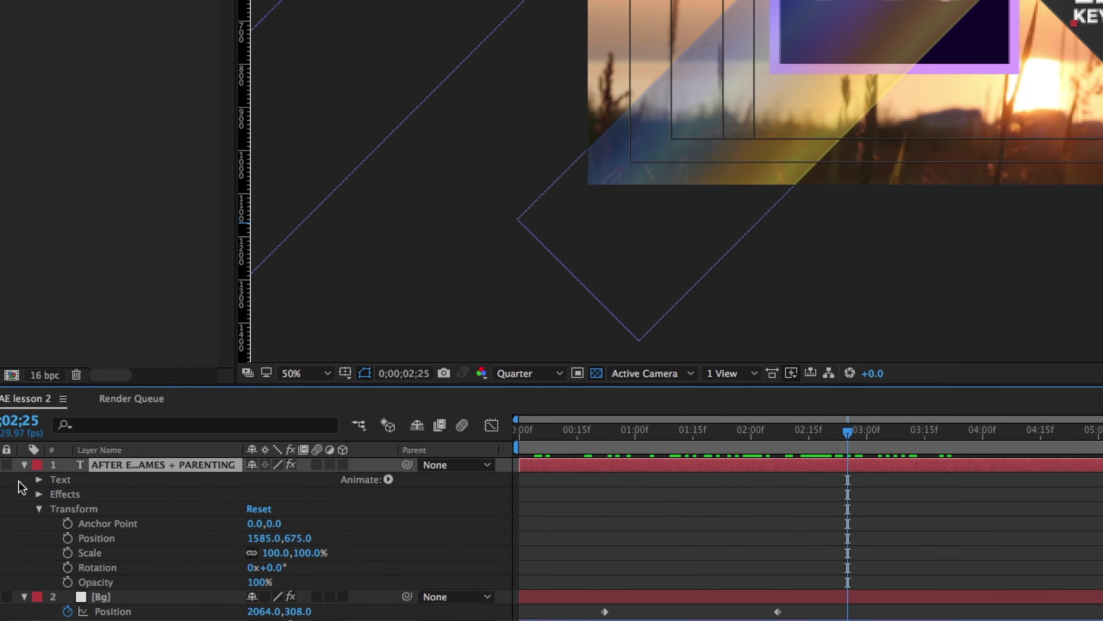
pyautogui.click(24, 464)
pyautogui.moveTo(407, 465); pyautogui.dragTo(119, 481)
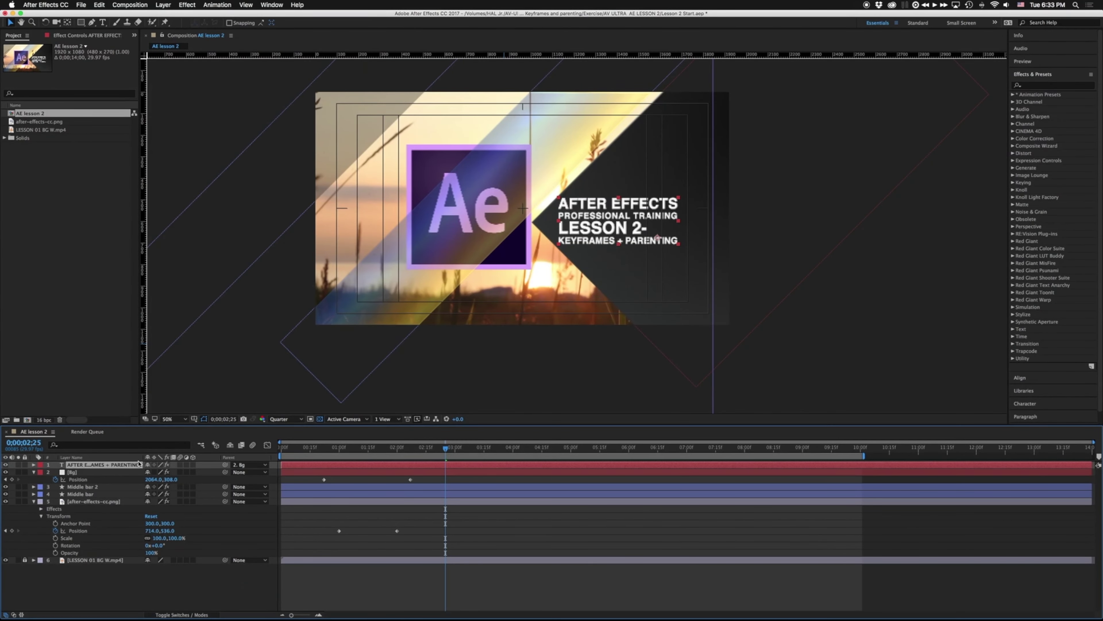
pyautogui.click(375, 447)
pyautogui.press('space')
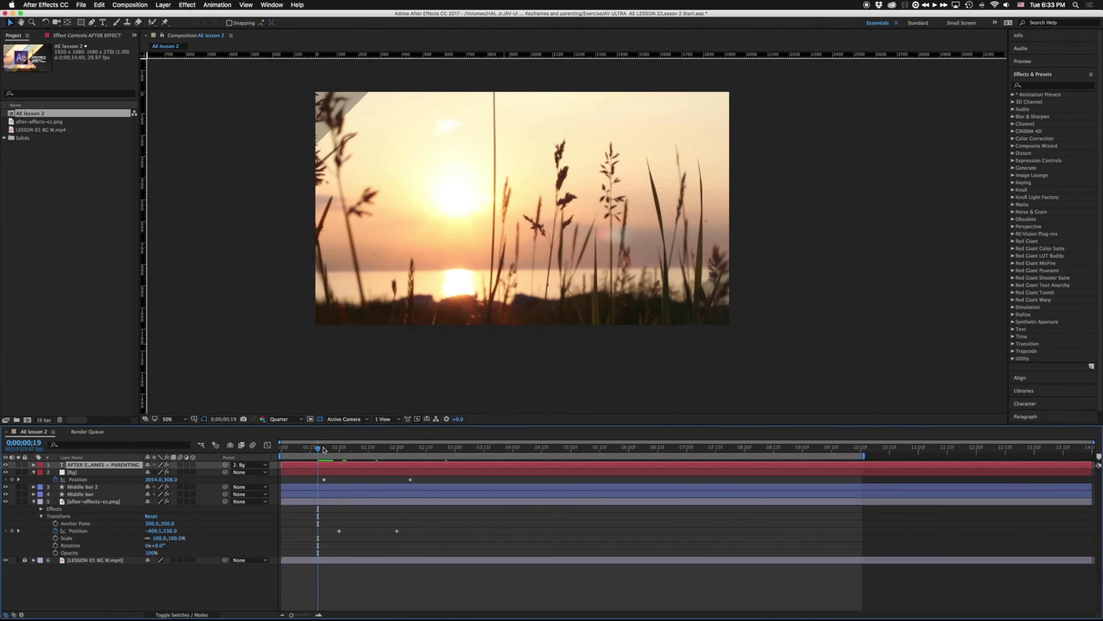
pyautogui.press('space')
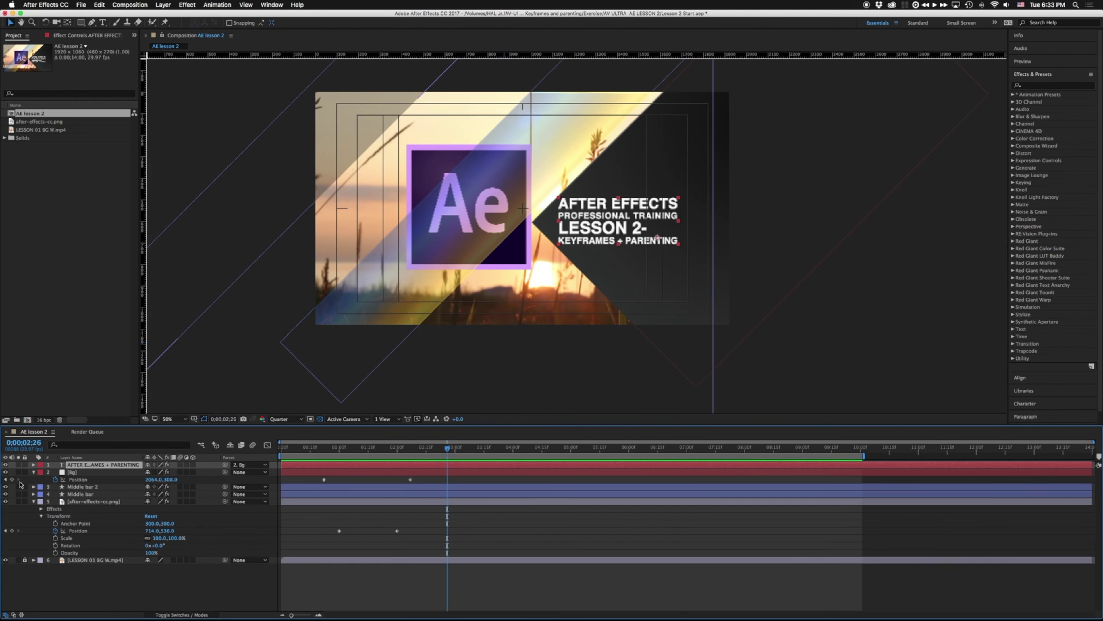
# - Solo the Bg and title text layers and scrub through their linked movement
pyautogui.click(18, 472)
pyautogui.click(17, 464)
pyautogui.moveTo(448, 448)
pyautogui.mouseDown()
pyautogui.moveTo(338, 450)
pyautogui.moveTo(431, 450)
pyautogui.mouseUp()
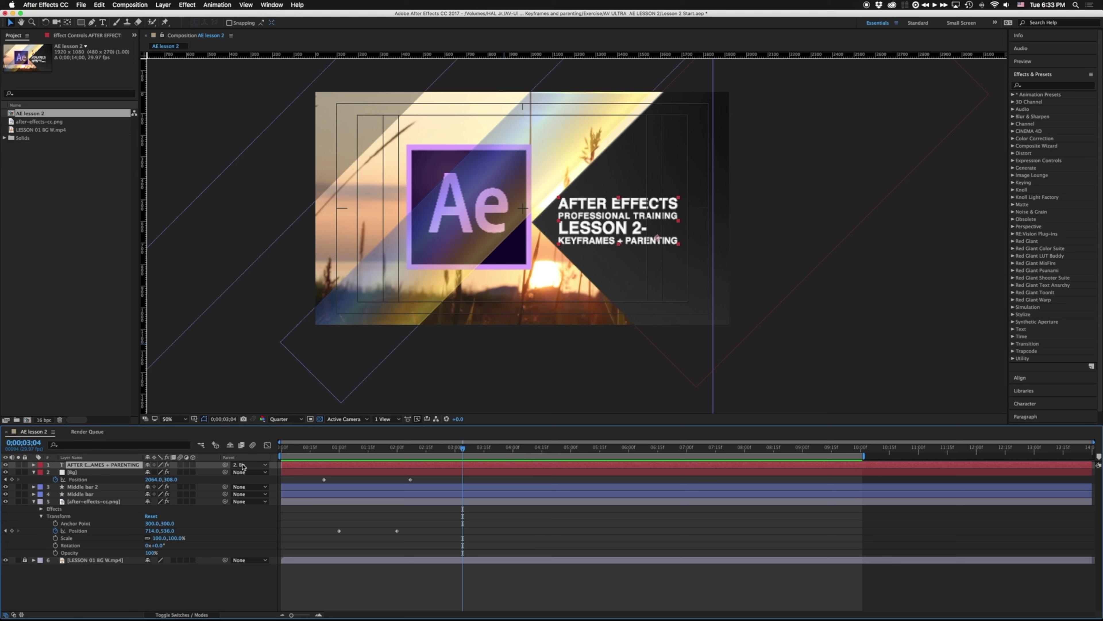
# - Set the title text layer's parent to None and step back in time to 0;00;01;10
pyautogui.click(253, 465)
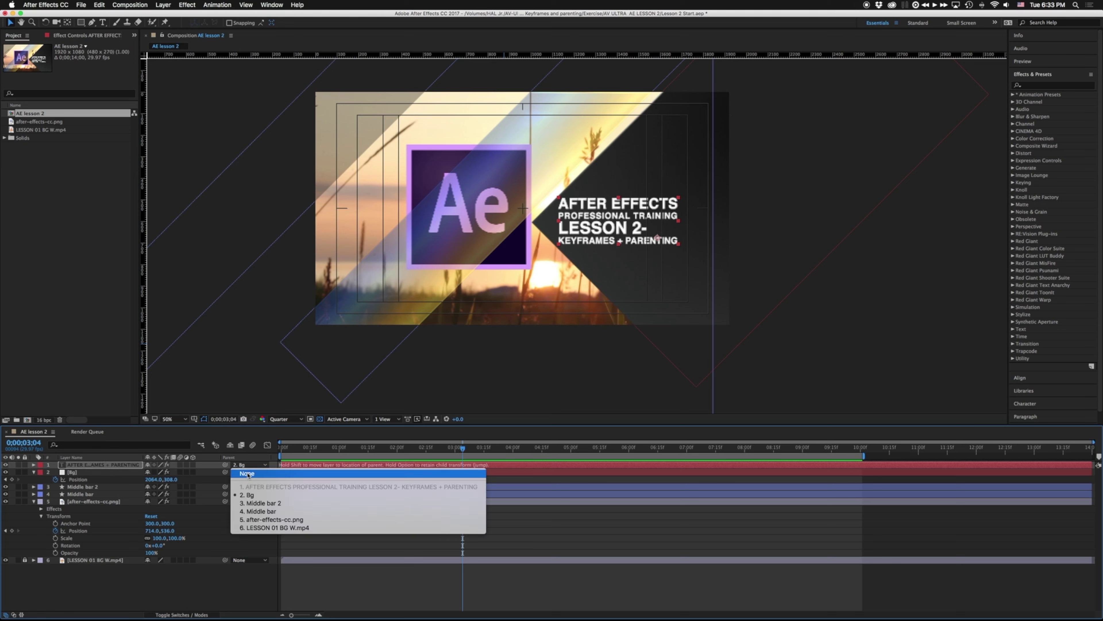
pyautogui.click(248, 474)
pyautogui.press('pageup')
pyautogui.press('pageup')
pyautogui.press('pageup')
pyautogui.press('pageup')
pyautogui.press('pageup')
pyautogui.press('pageup')
pyautogui.press('pageup')
pyautogui.press('pageup')
pyautogui.press('pageup')
pyautogui.press('pageup')
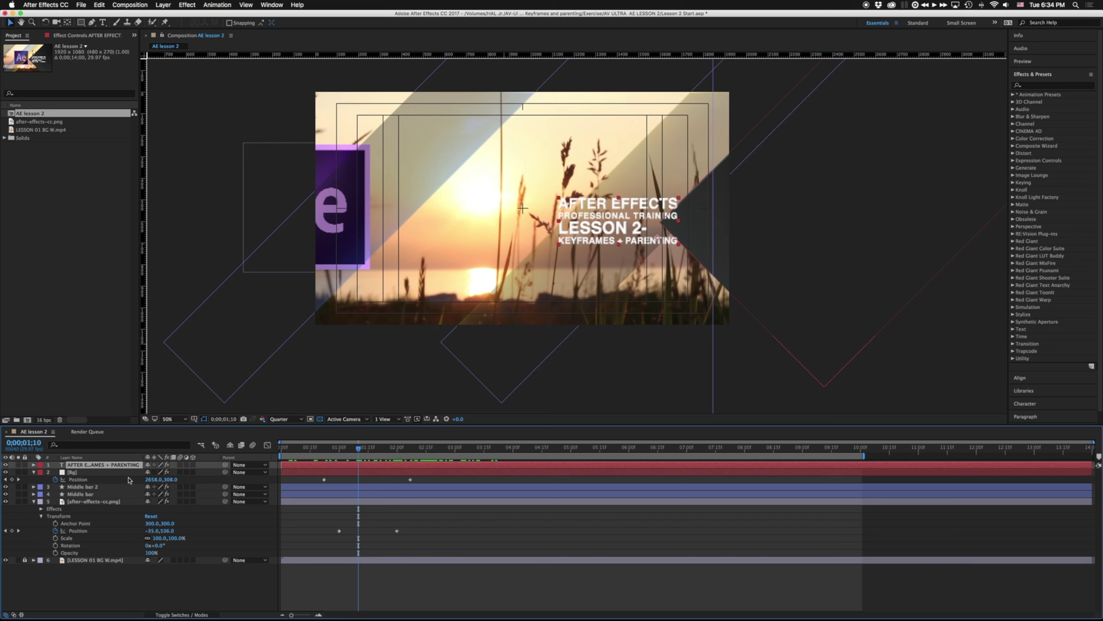
# - Parent the title text layer to Bg at 0;00;01;10, while Bg is still moving, and preview the animation
pyautogui.moveTo(225, 464); pyautogui.dragTo(76, 473)
pyautogui.press('space')
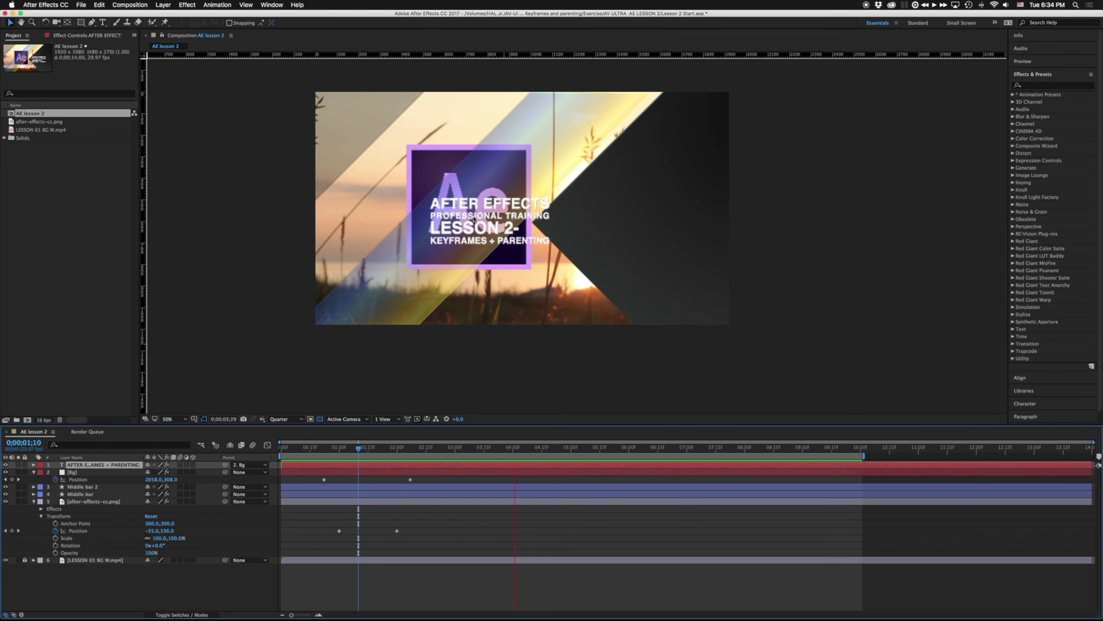
pyautogui.press('space')
# - Undo the title's parenting made at 0;00;01;10, restore its original link to Bg, and go to 0;00;03;02
pyautogui.press('super+z')
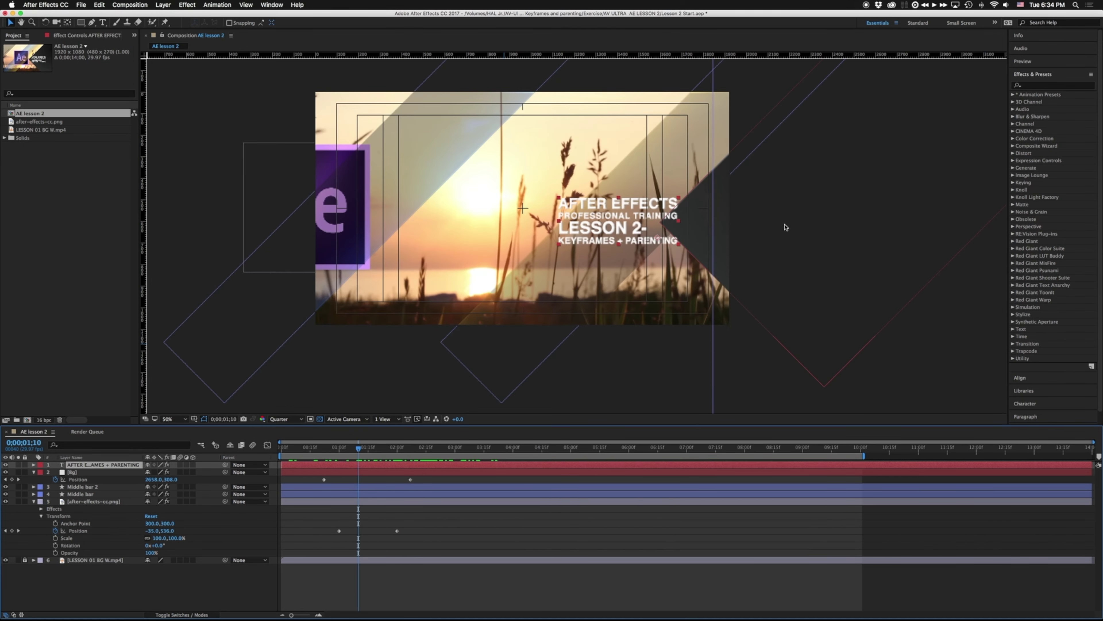
pyautogui.press('super+shift+z')
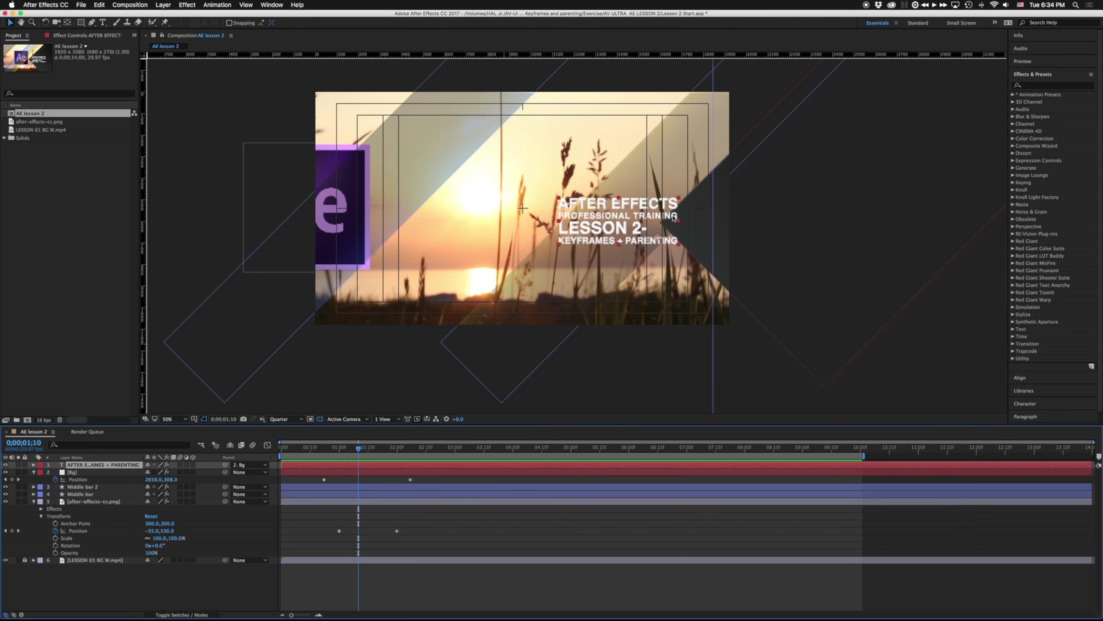
pyautogui.moveTo(359, 449)
pyautogui.mouseDown()
pyautogui.moveTo(343, 449)
pyautogui.moveTo(408, 448)
pyautogui.moveTo(360, 441)
pyautogui.mouseUp()
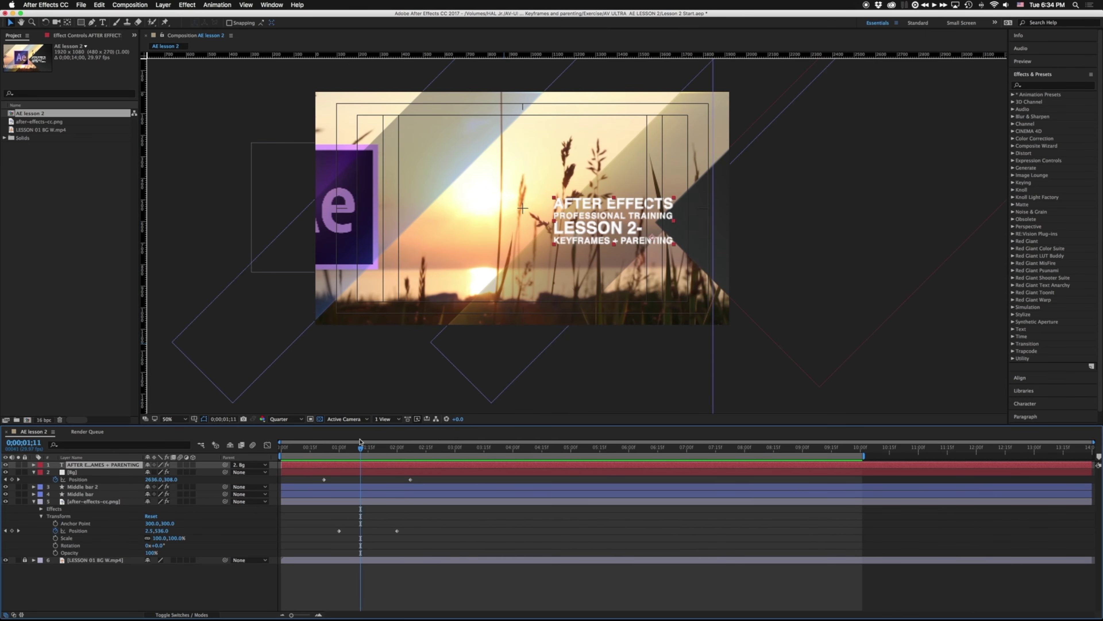
pyautogui.press('super+z')
pyautogui.click(370, 447)
pyautogui.moveTo(387, 449); pyautogui.dragTo(458, 448)
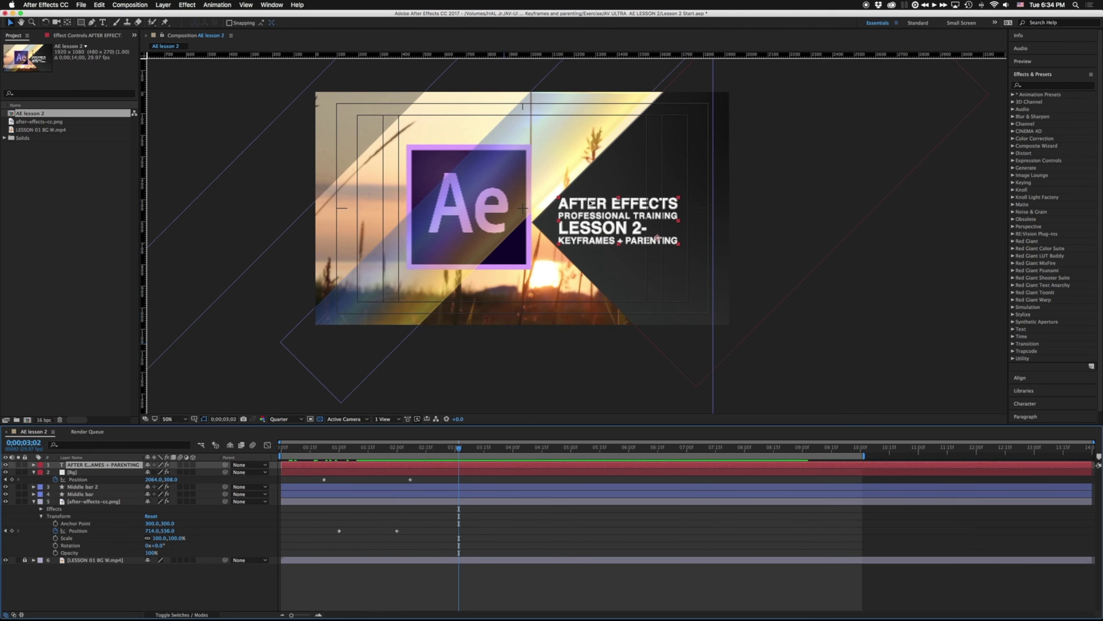
# - Parent the title text layer to Bg again at 0;00;03;02 and move the current time to 0;00;02;28
pyautogui.moveTo(225, 464); pyautogui.dragTo(72, 472)
pyautogui.moveTo(474, 448)
pyautogui.mouseDown()
pyautogui.moveTo(330, 448)
pyautogui.moveTo(452, 448)
pyautogui.mouseUp()
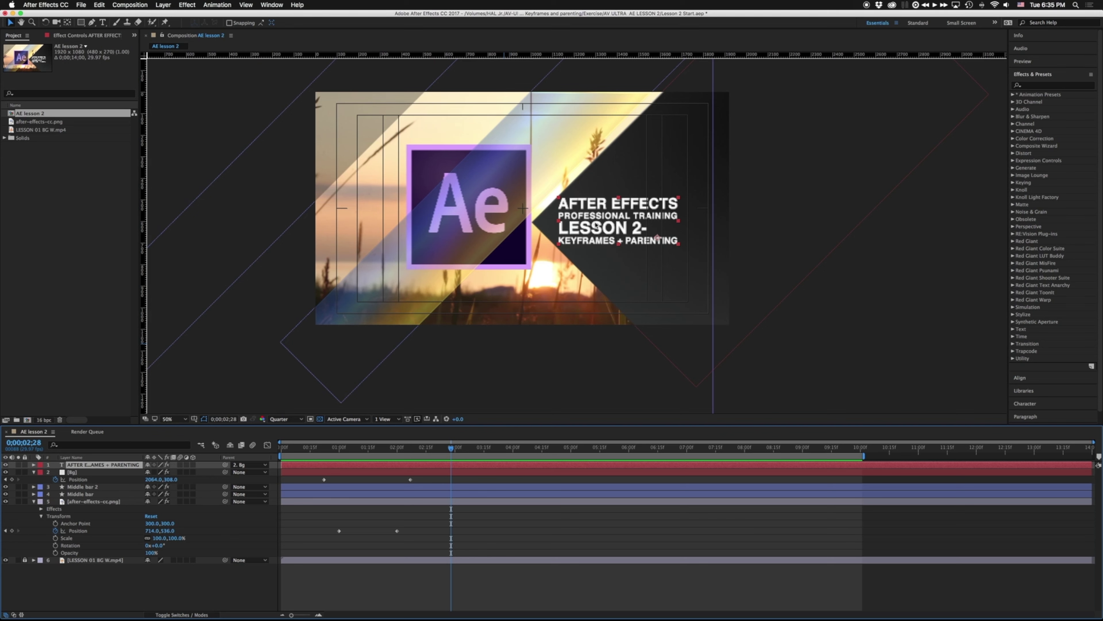
# - Copy the lines "LESSON 2- KEYFRAMES + PARENTING" from the title text and delete them from it
pyautogui.doubleClick(596, 227)
pyautogui.moveTo(679, 242); pyautogui.dragTo(557, 230)
pyautogui.press('cmd+c')
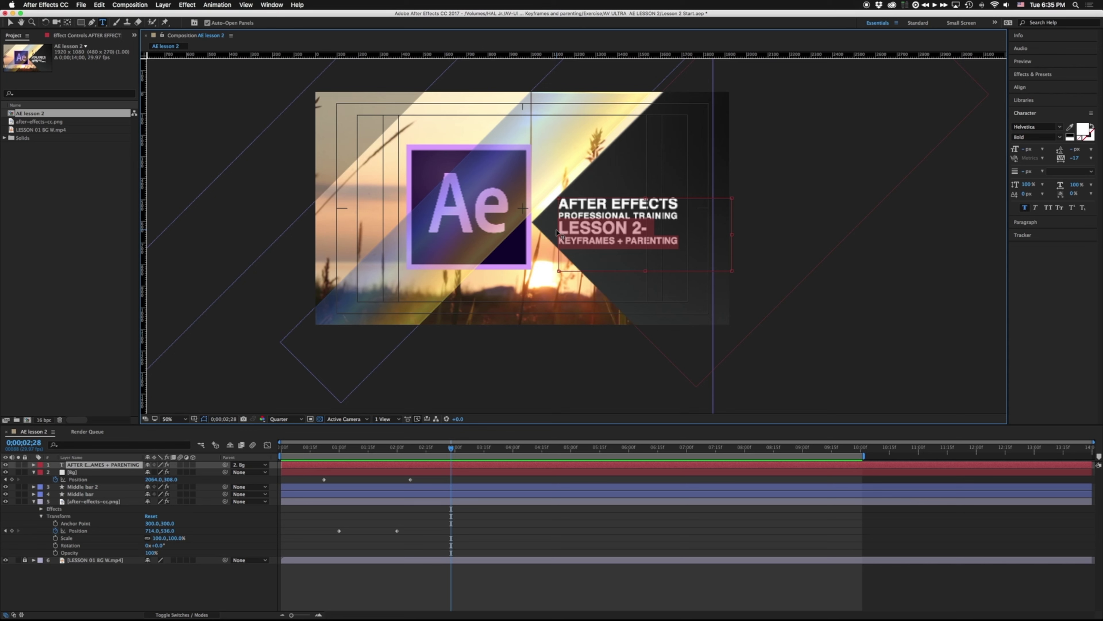
pyautogui.press('BackSpace')
# - Duplicate the shortened title text layer and place the copy directly beneath the "PROFESSIONAL TRAINING" line
pyautogui.click(82, 466)
pyautogui.click(81, 466)
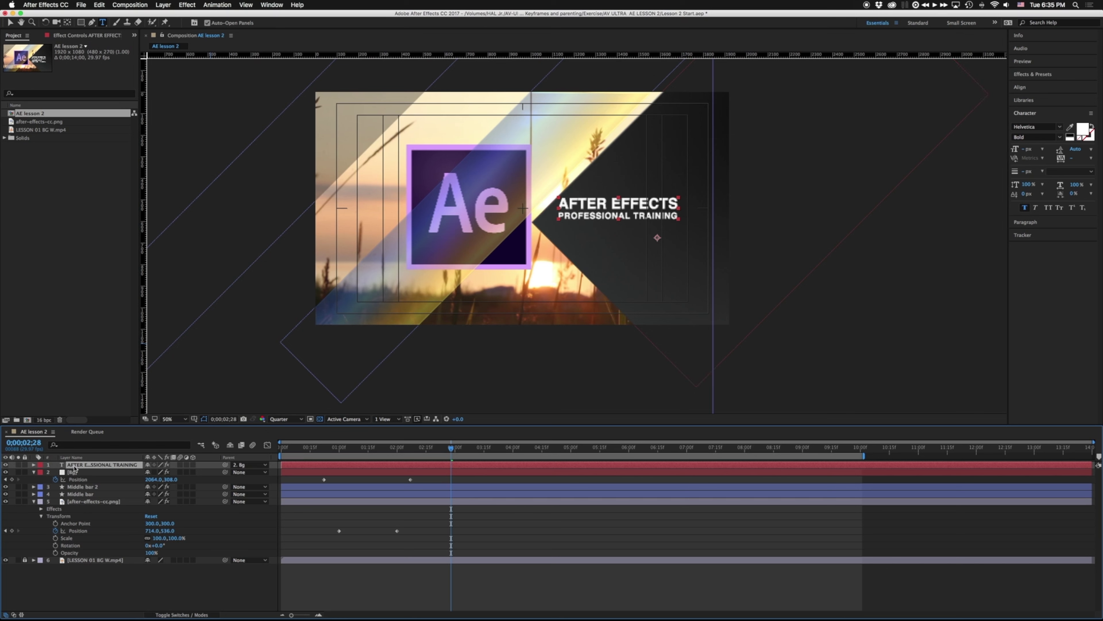
pyautogui.press('super+d')
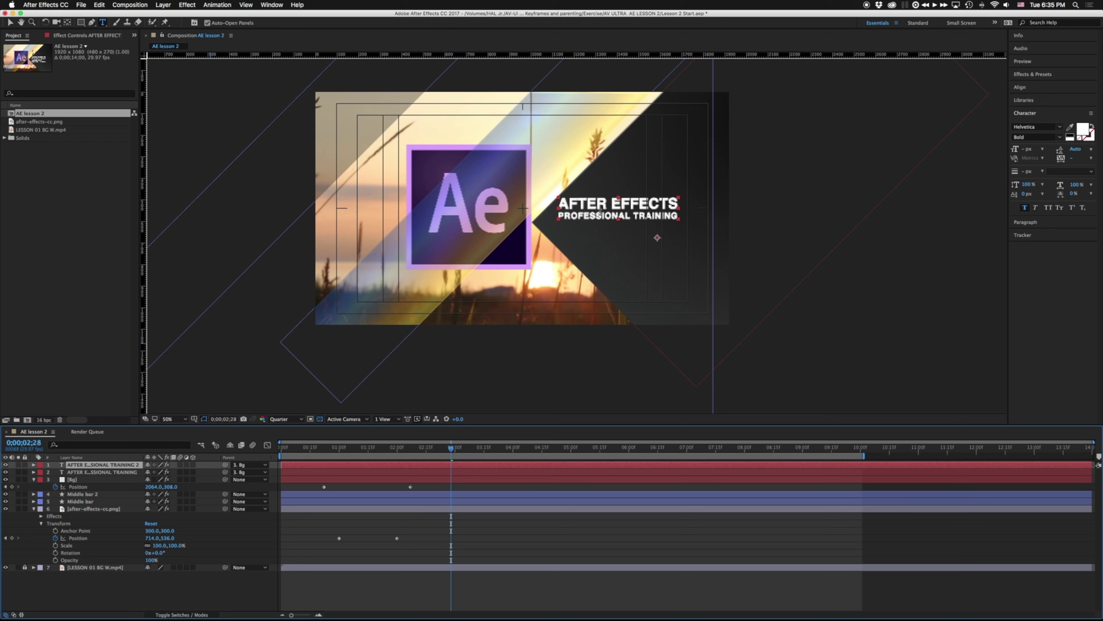
pyautogui.press('v')
pyautogui.click(603, 209)
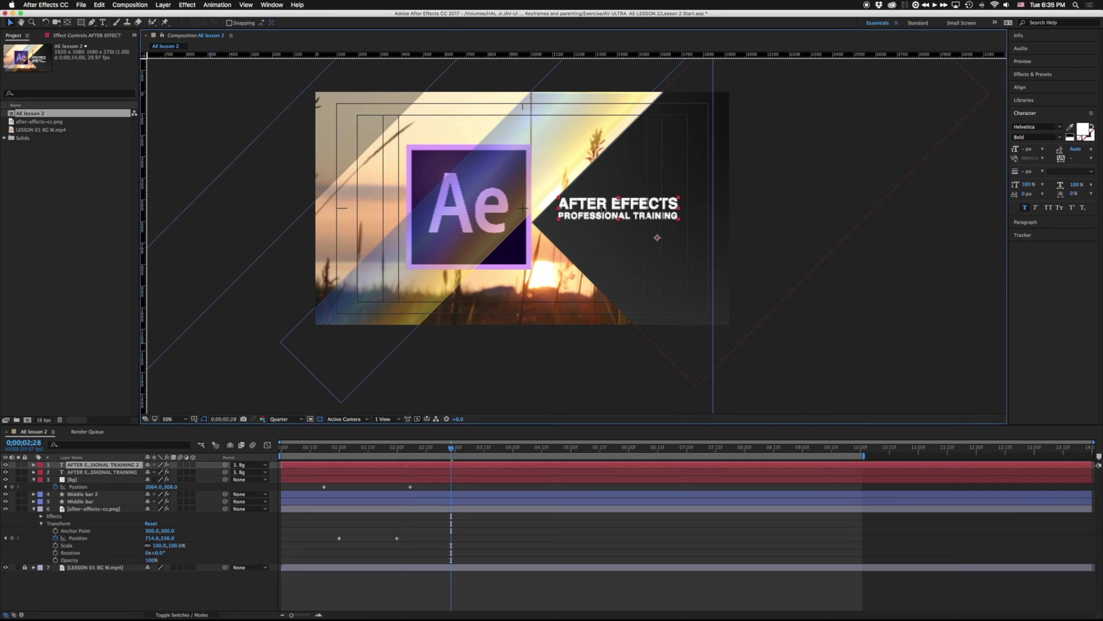
pyautogui.moveTo(602, 209); pyautogui.dragTo(602, 233)
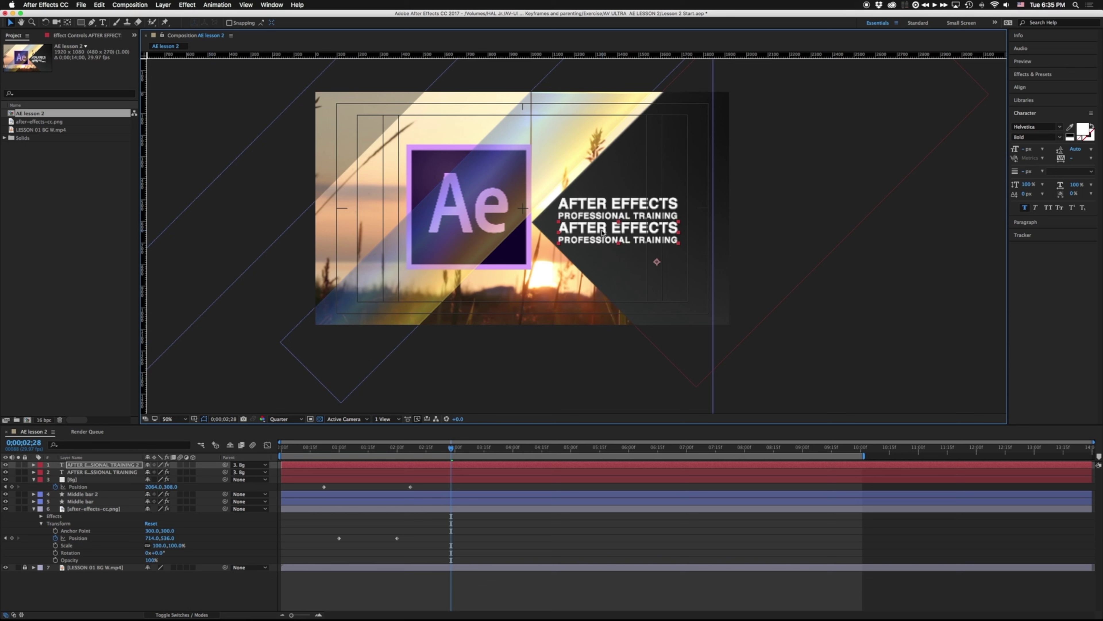
# - Replace the lower copy's text with the copied "LESSON 2- KEYFRAMES + PARENTING" lines and go to 0;00;03;03
pyautogui.doubleClick(603, 232)
pyautogui.press('cmd+v')
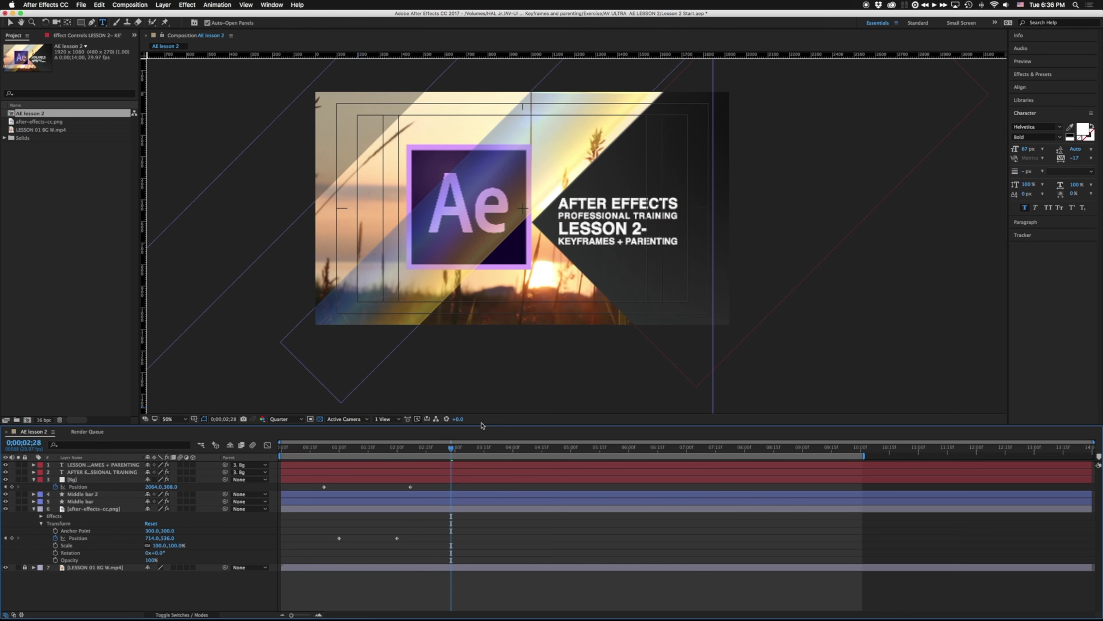
pyautogui.moveTo(451, 448)
pyautogui.mouseDown()
pyautogui.moveTo(343, 450)
pyautogui.moveTo(461, 449)
pyautogui.mouseUp()
pyautogui.doubleClick(674, 240)
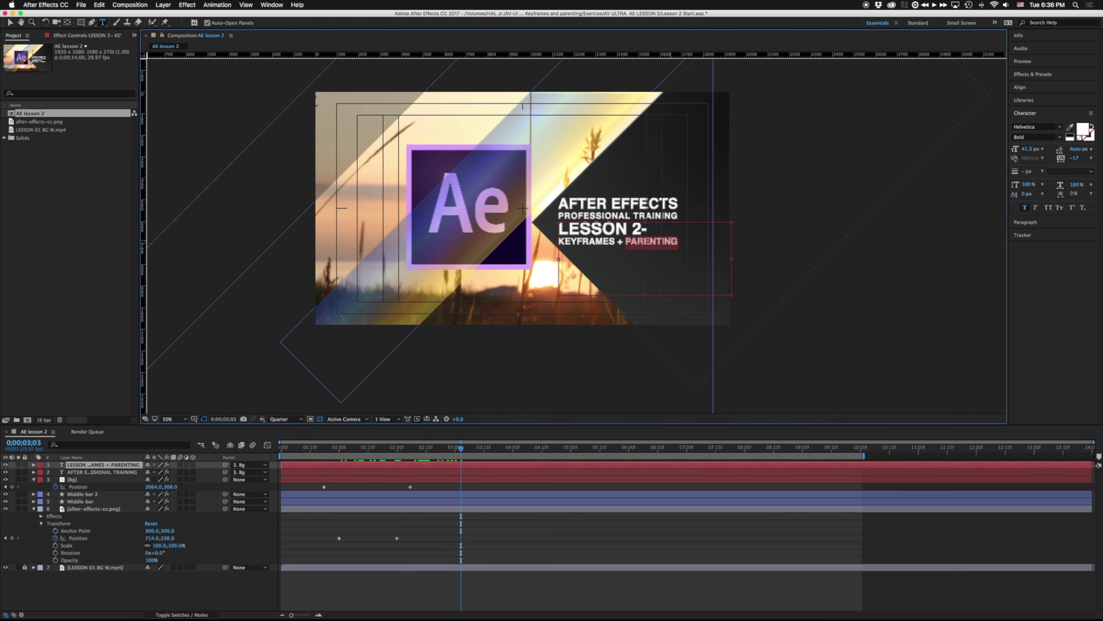
pyautogui.click(672, 234)
# - Look through the Text animation presets, examining the Animate In presets and the other text categories
pyautogui.click(1043, 74)
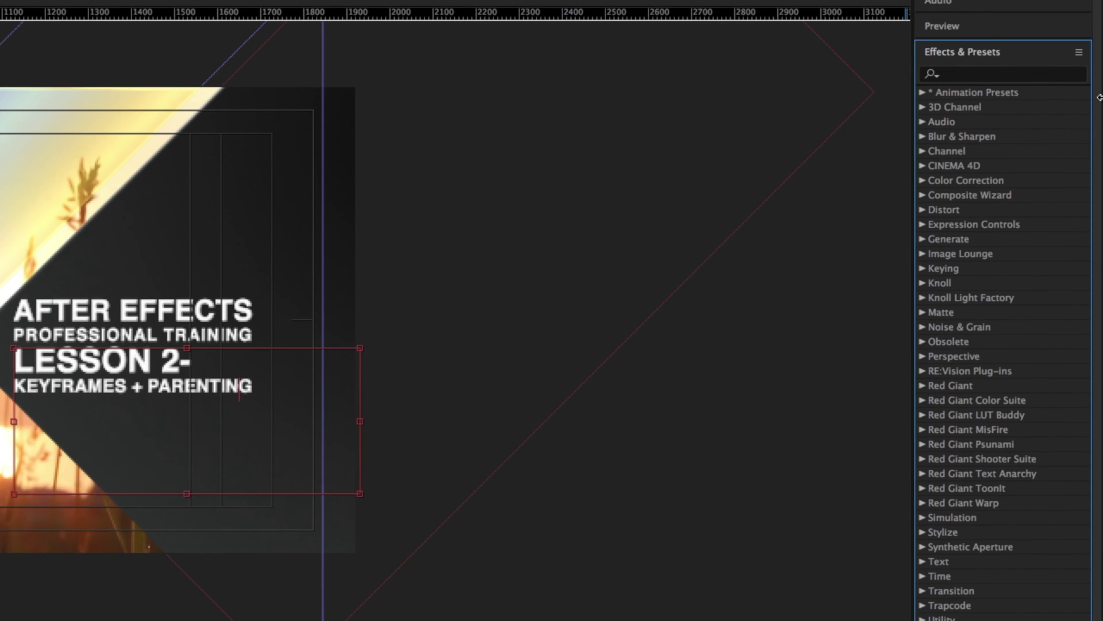
pyautogui.click(923, 93)
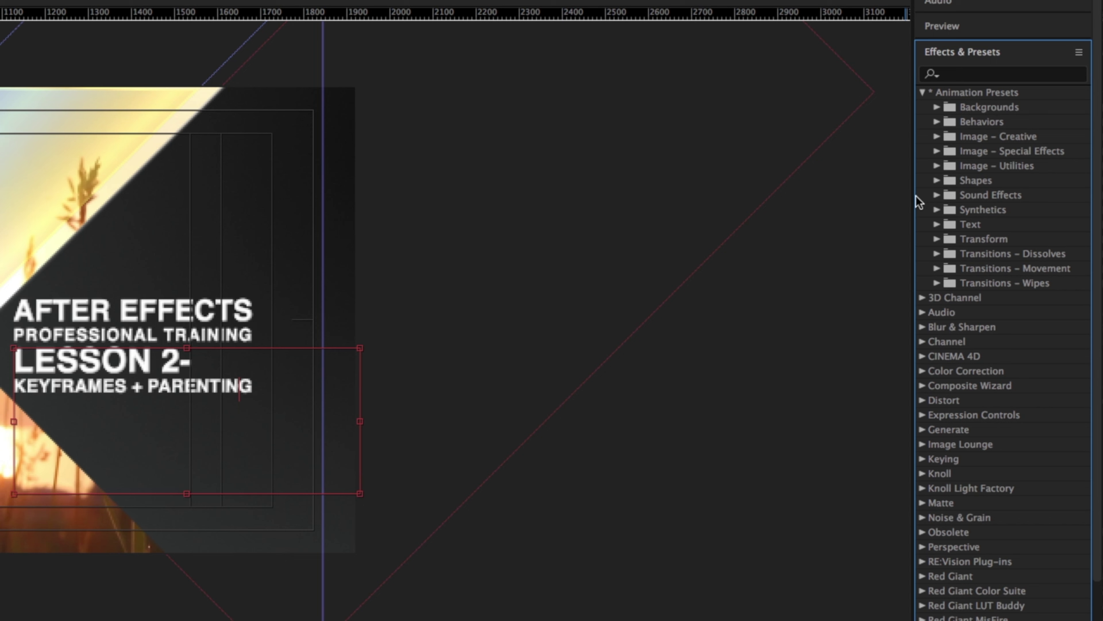
pyautogui.click(936, 225)
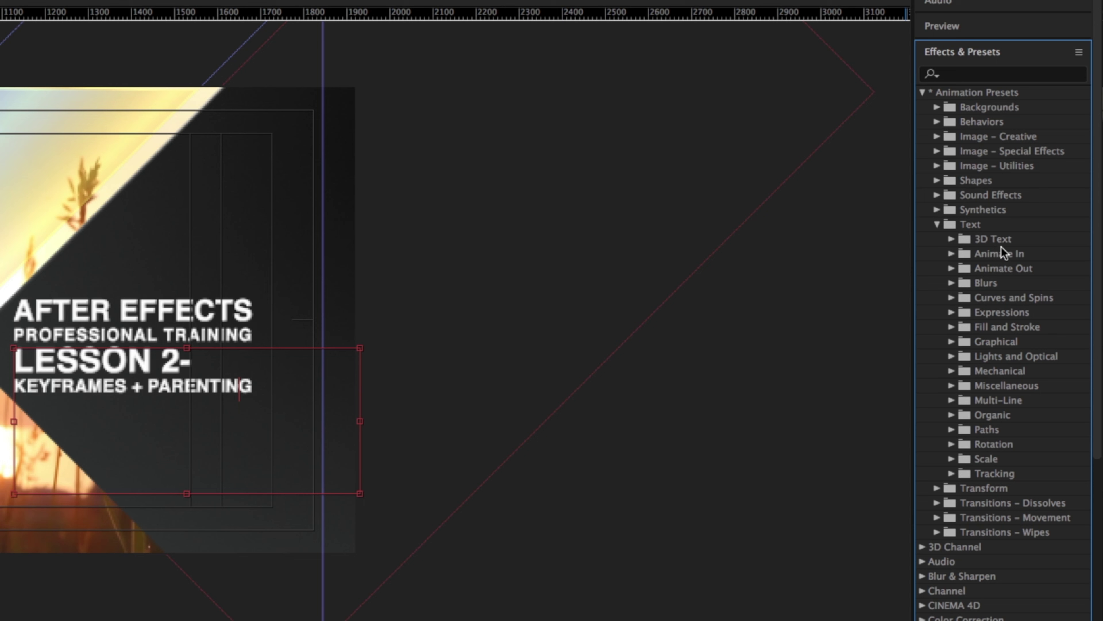
pyautogui.click(951, 253)
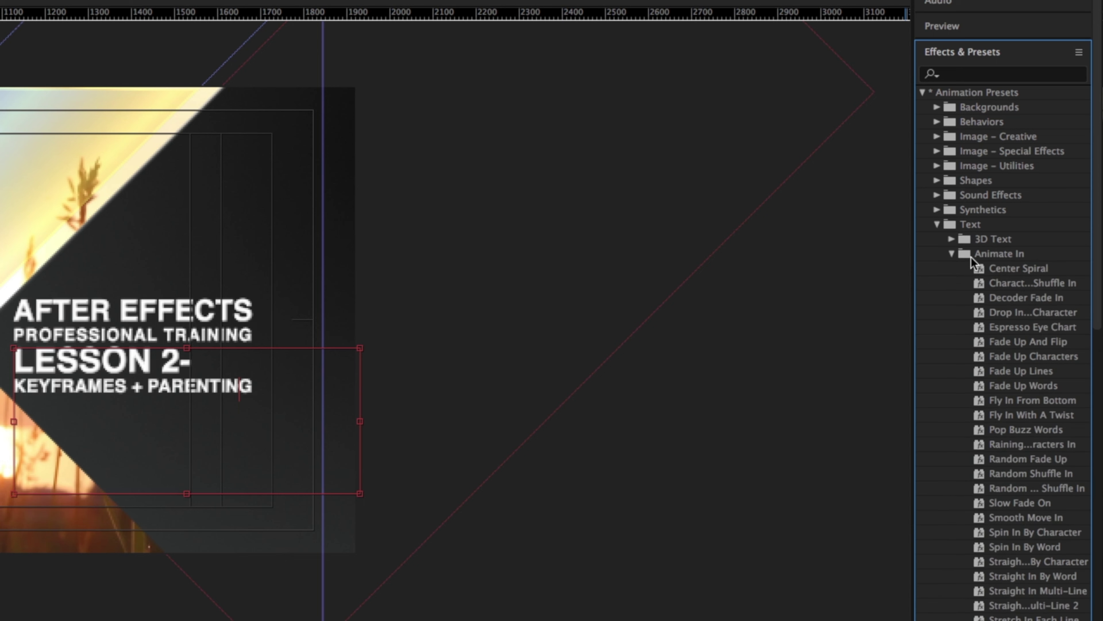
pyautogui.scroll(-10, 1007, 323)
pyautogui.scroll(4, 1007, 322)
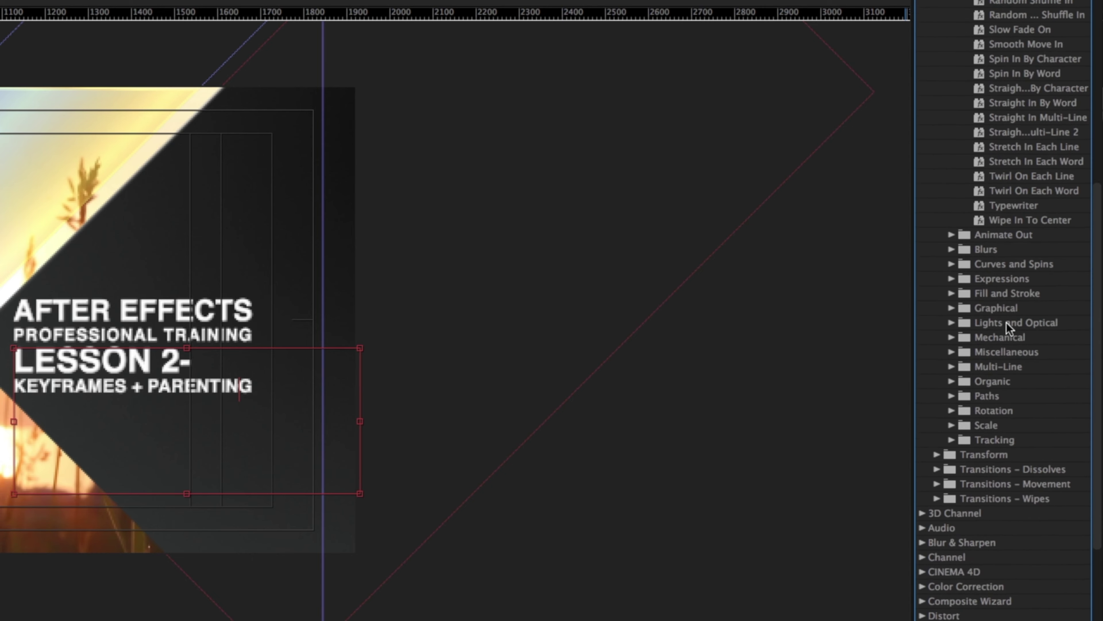
pyautogui.scroll(3, 1006, 322)
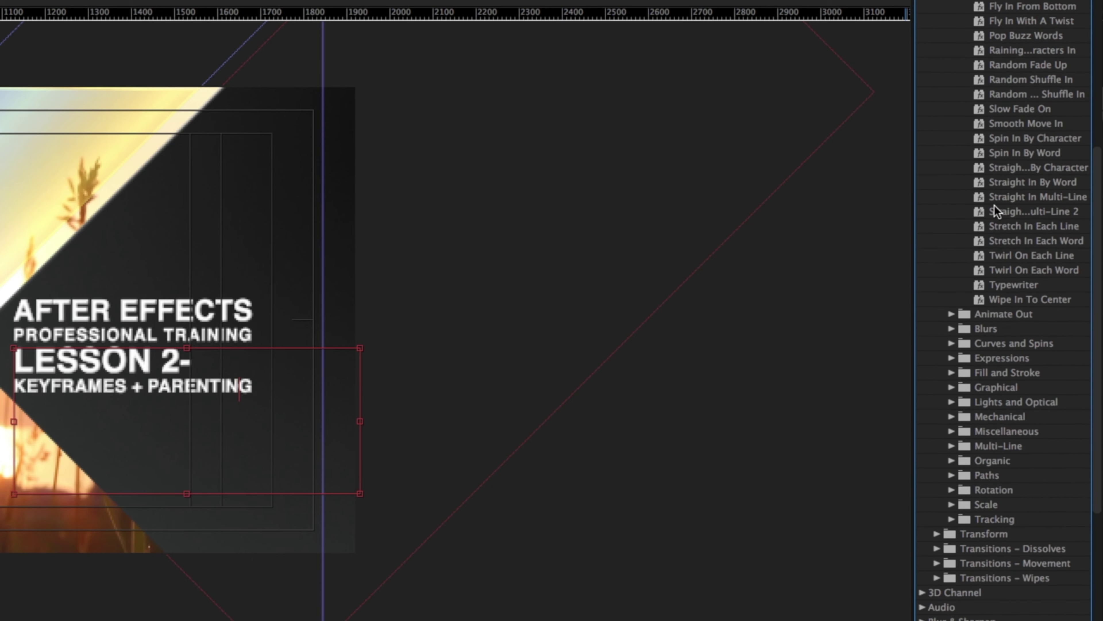
pyautogui.scroll(15, 995, 205)
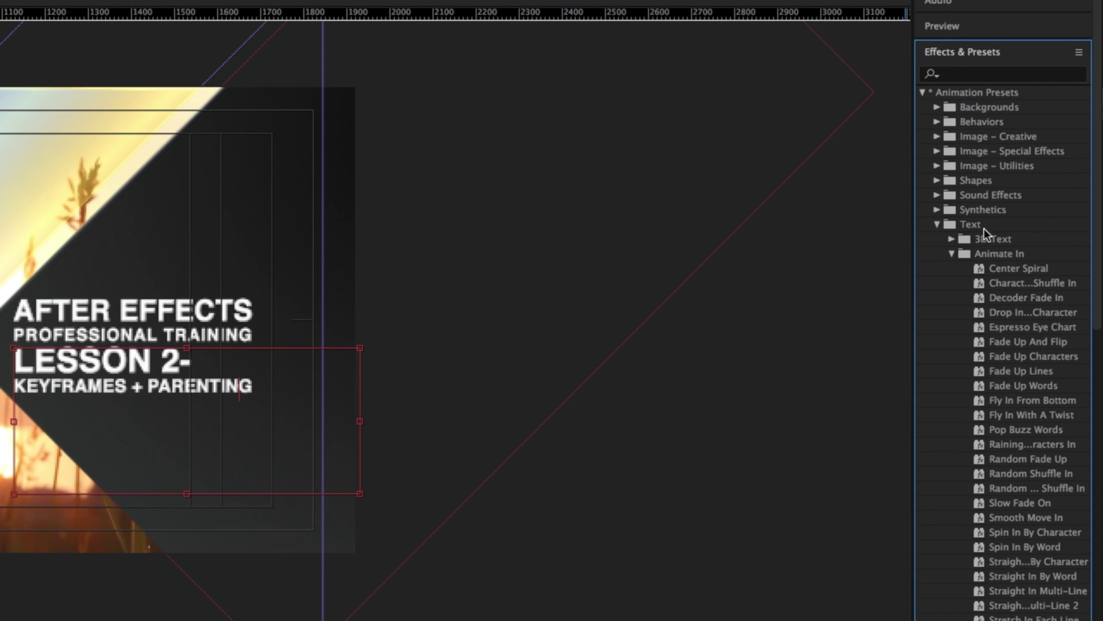
# - Browse the animation presets in Adobe Bridge, open Text > Animate In, and preview Drop In By Character
pyautogui.click(1080, 53)
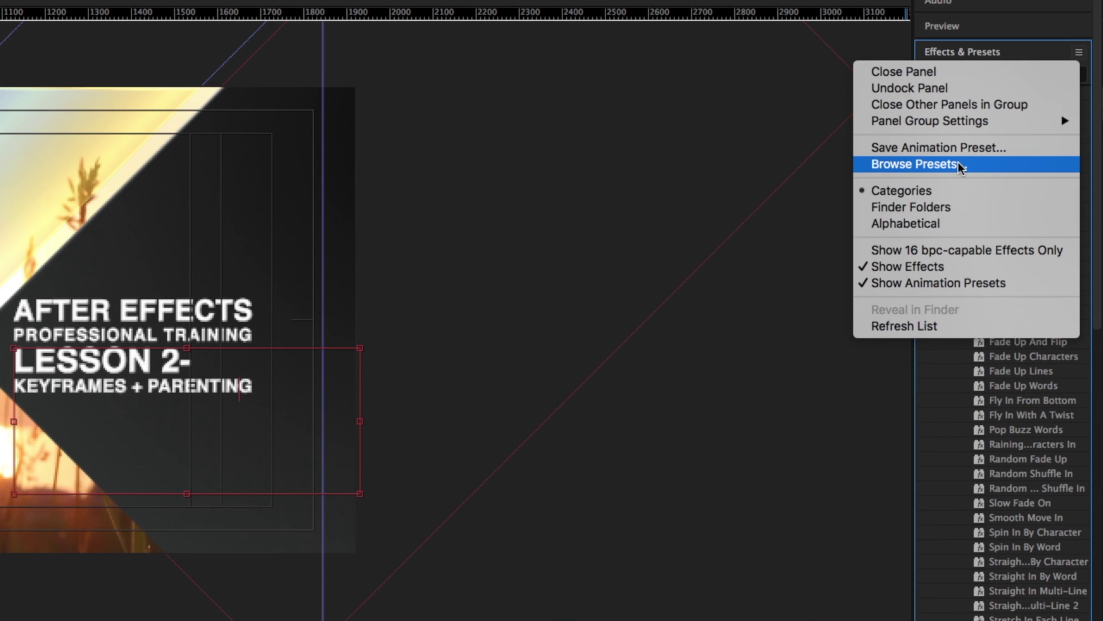
pyautogui.click(982, 167)
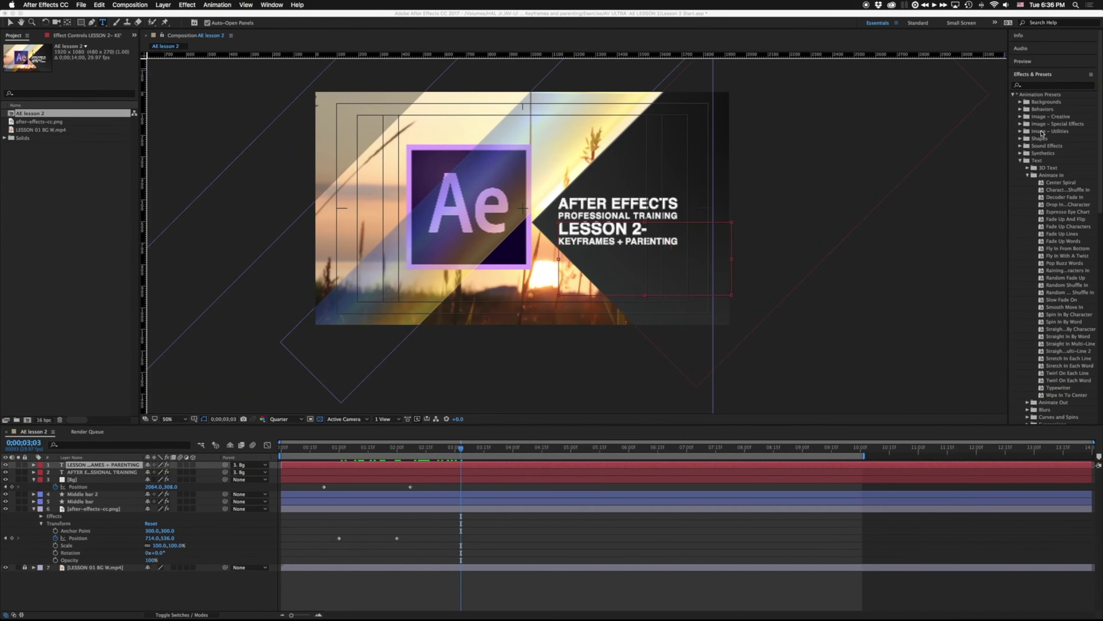
pyautogui.moveTo(790, 605)
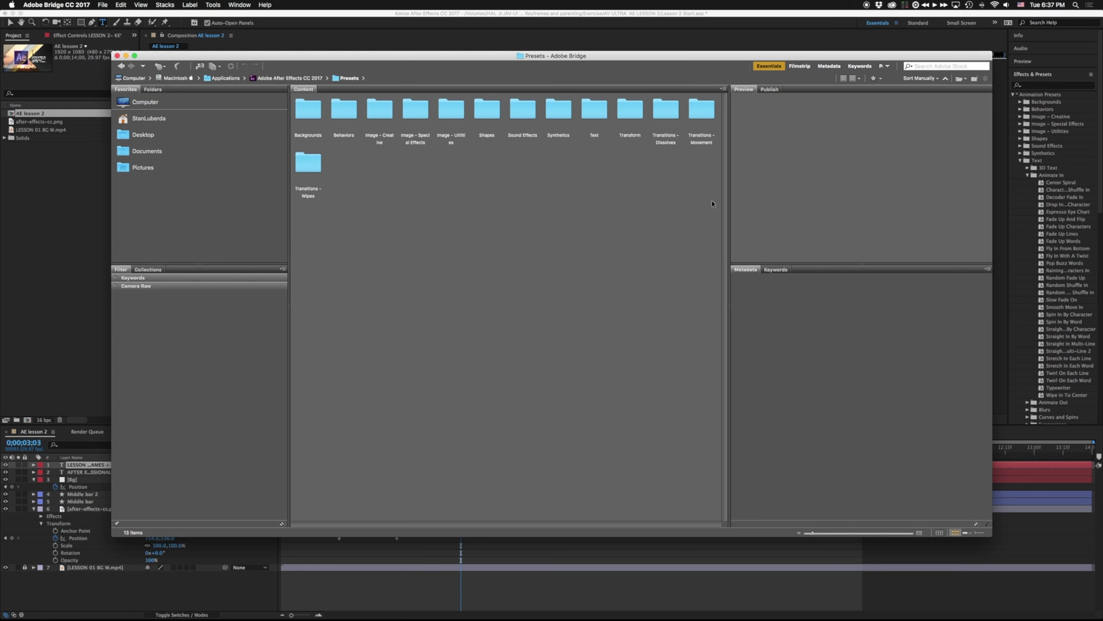
pyautogui.doubleClick(595, 110)
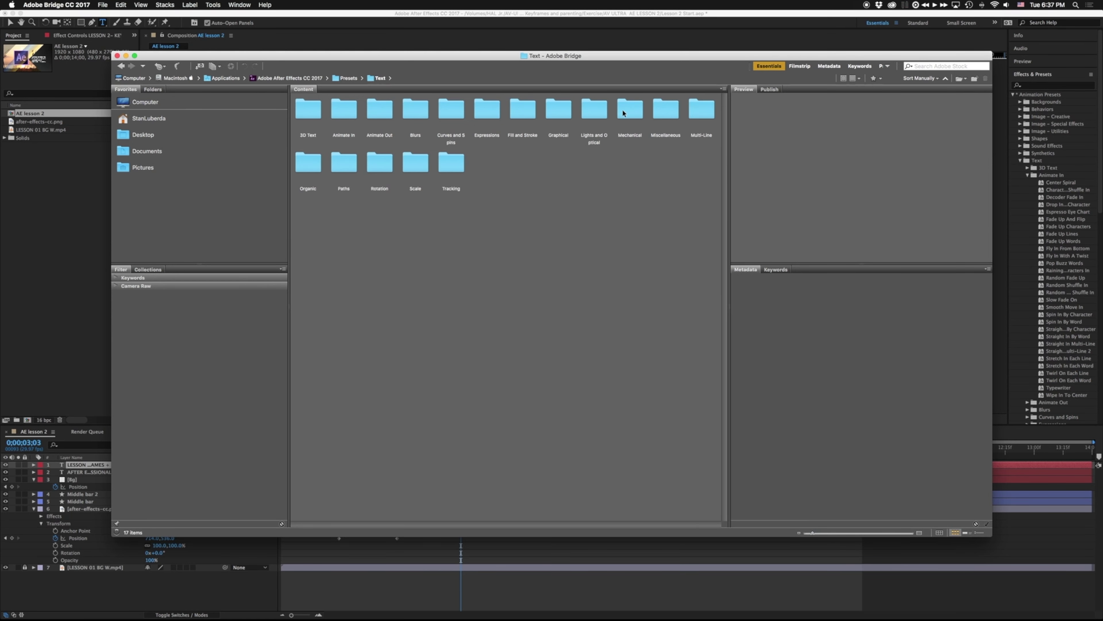
pyautogui.doubleClick(347, 106)
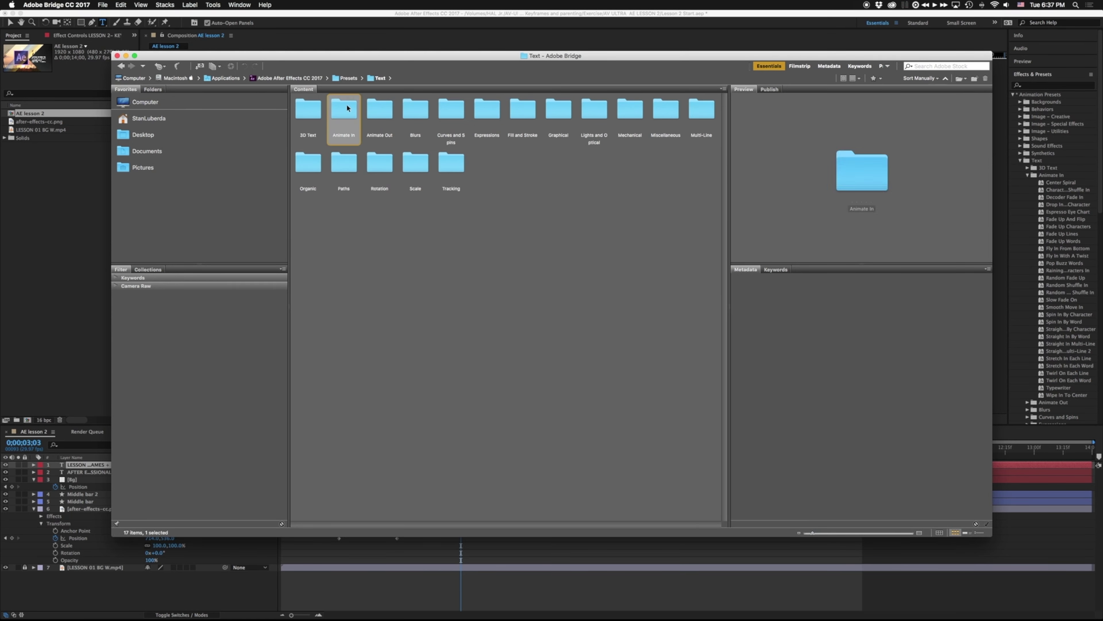
pyautogui.click(415, 111)
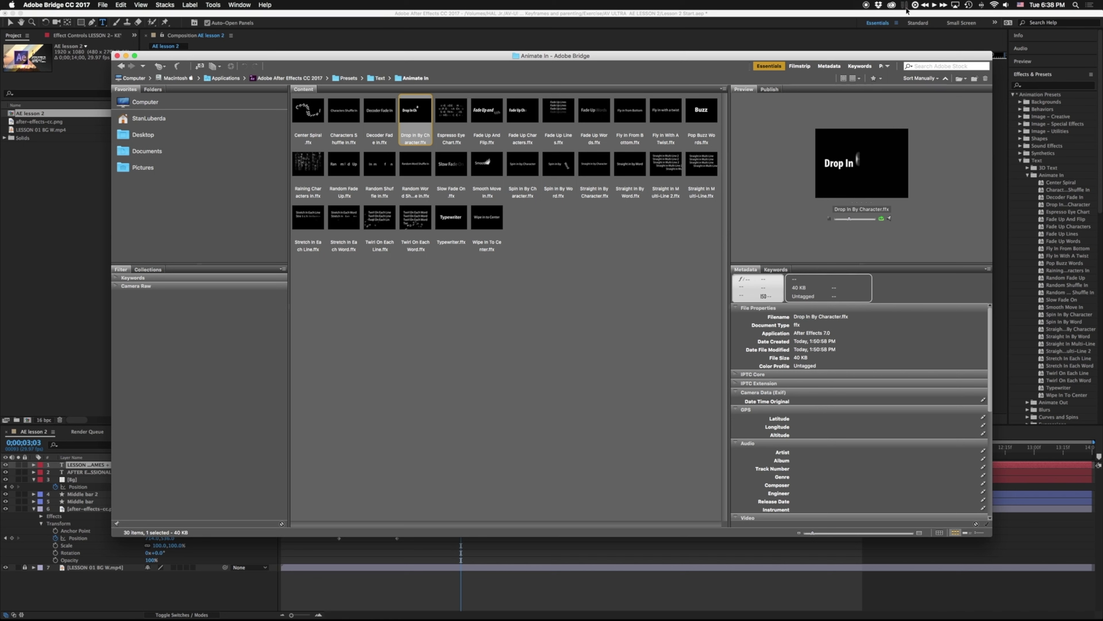
# - Check the installed apps in Creative Cloud for Bridge CC (2017), and return to the presets in Bridge
pyautogui.click(891, 5)
pyautogui.scroll(-5, 896, 257)
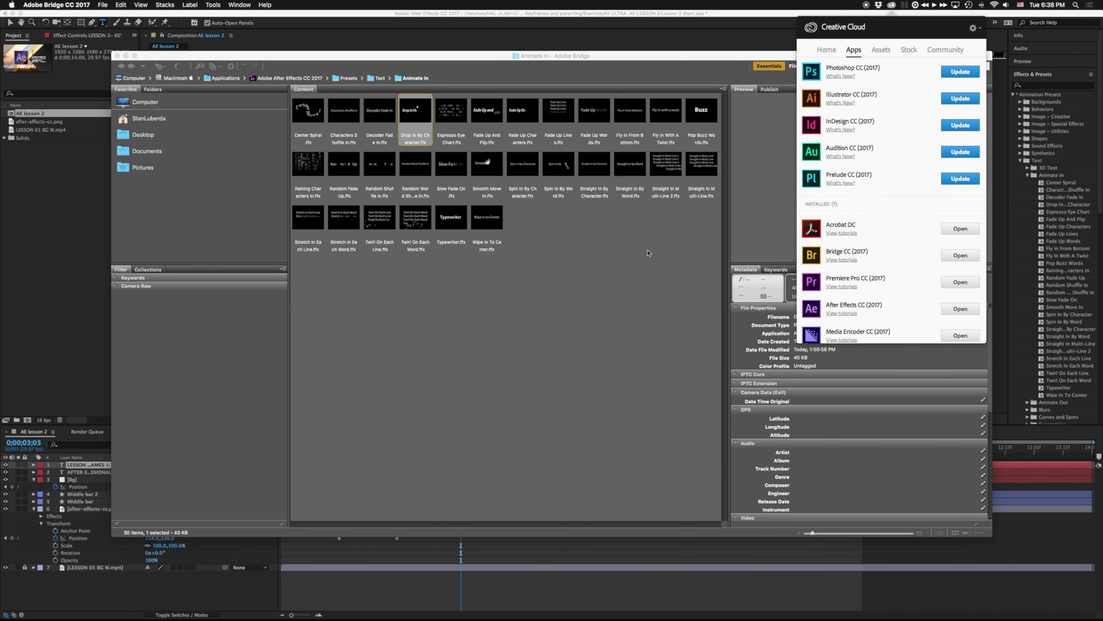
pyautogui.click(632, 249)
# - Preview the Espresso Eye Chart and Random Word Shuffle In presets, and try placing the latter in After Effects CC 2017
pyautogui.click(447, 112)
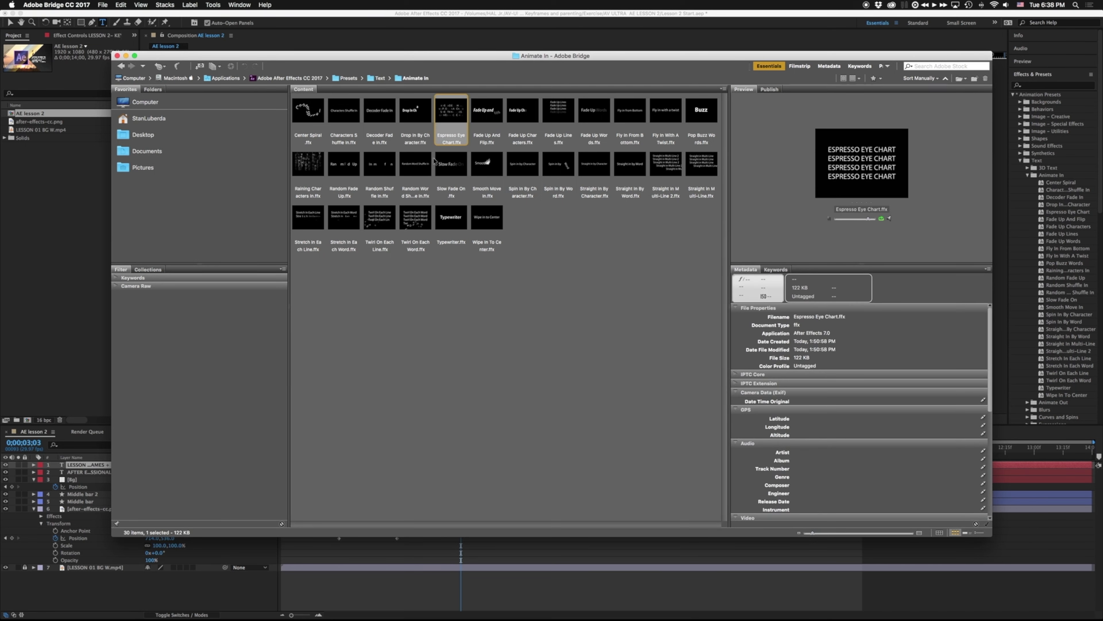
pyautogui.click(424, 165)
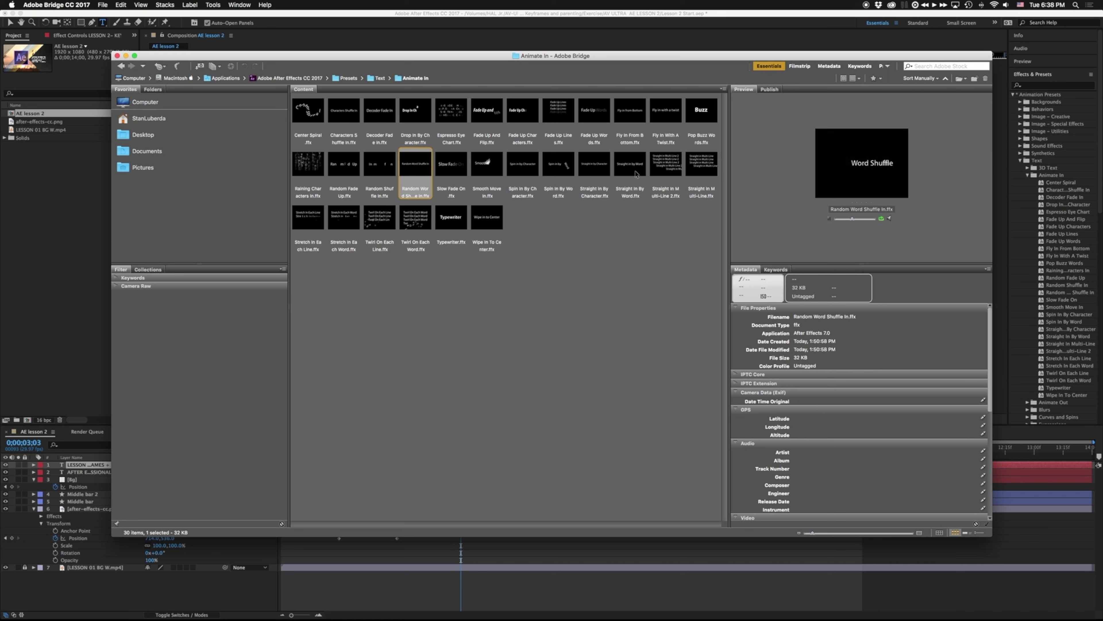
pyautogui.rightClick(413, 170)
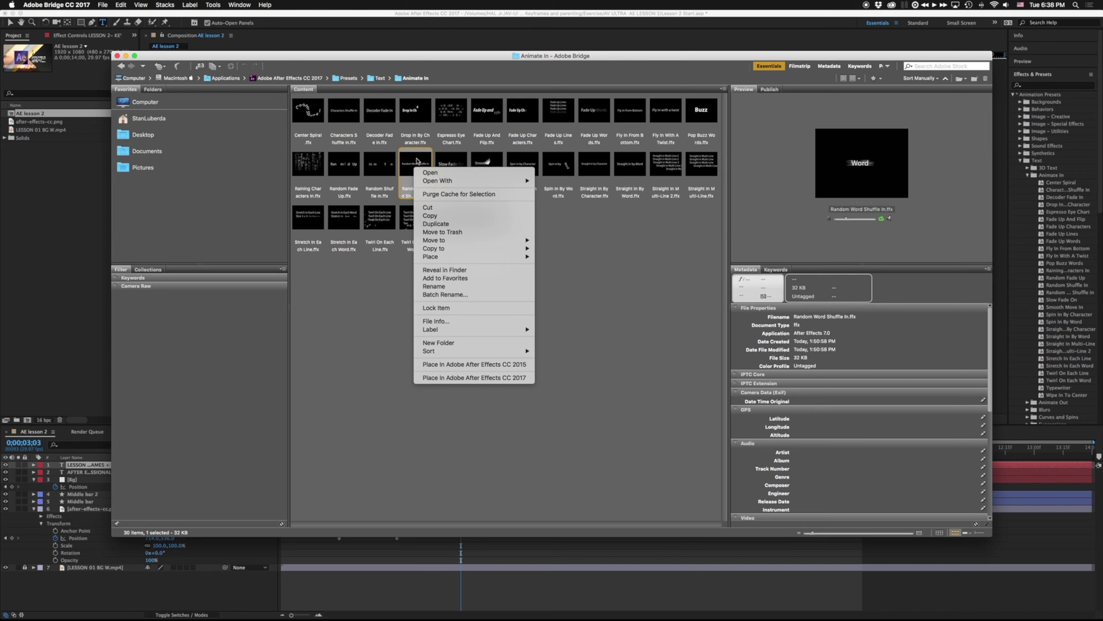
pyautogui.click(479, 377)
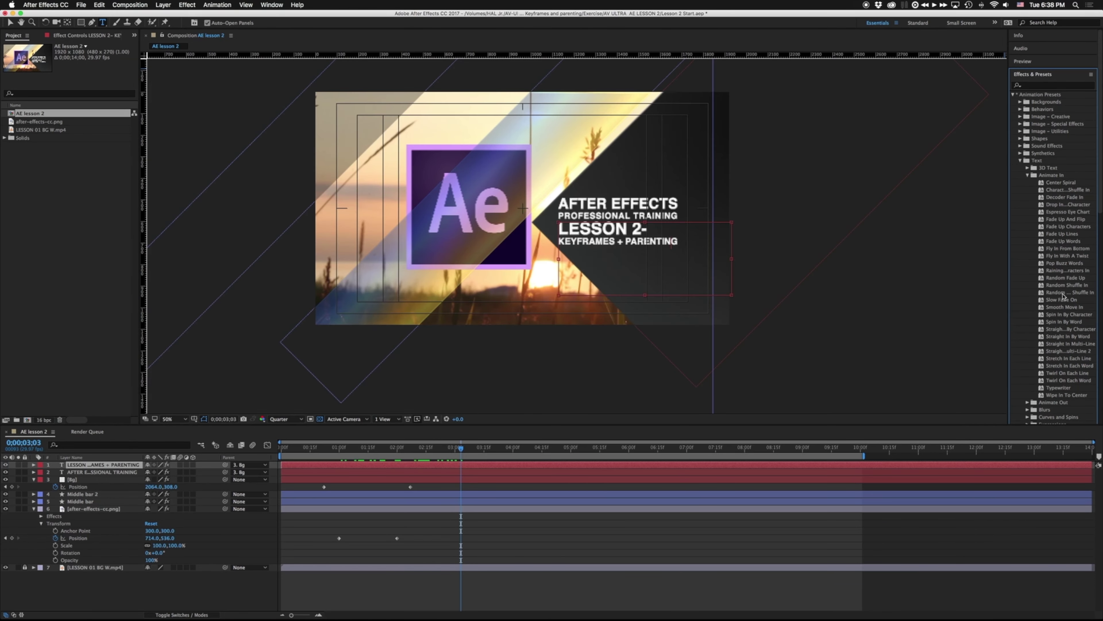
# - Apply the Random Word Shuffle In preset to the LESSON 2 text layer at 0;00;03;03 and preview the animation
pyautogui.click(1073, 295)
pyautogui.moveTo(1007, 292); pyautogui.dragTo(577, 240)
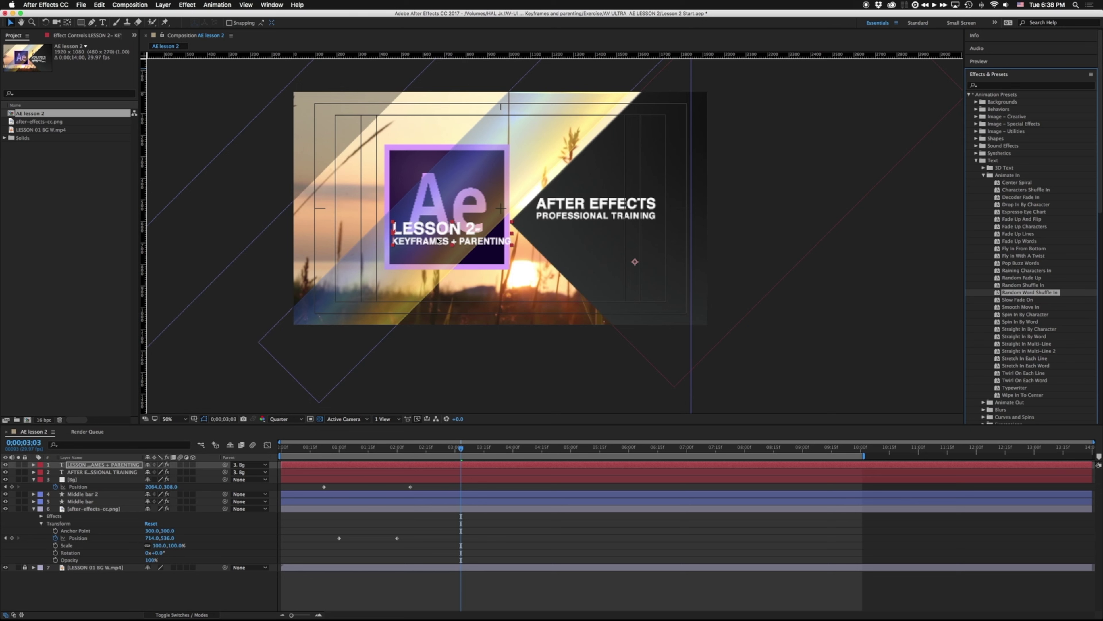
pyautogui.press('space')
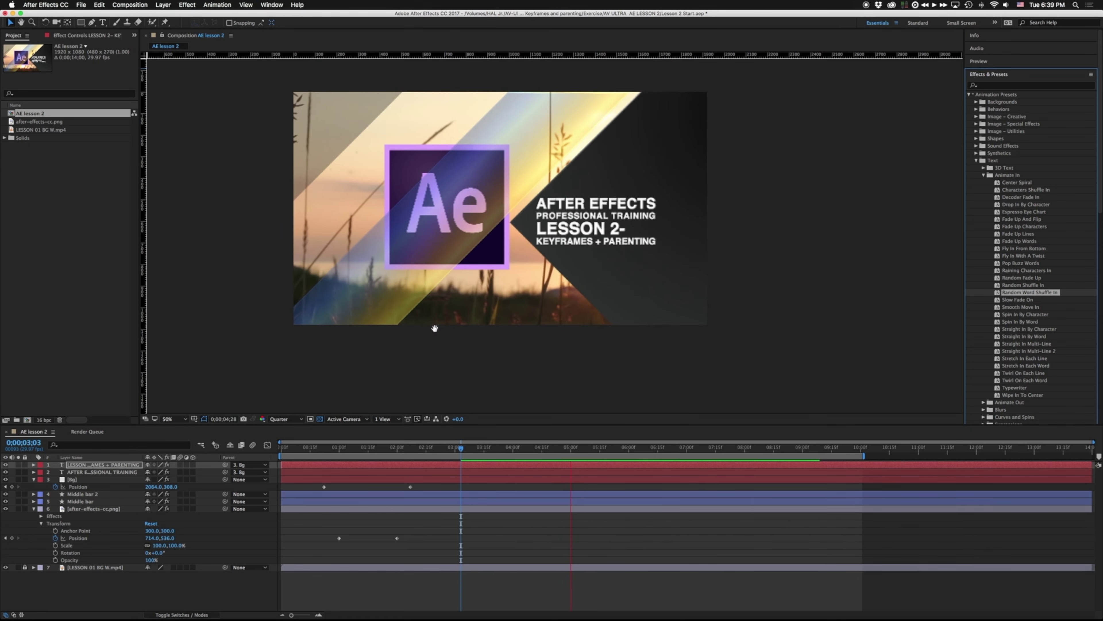
pyautogui.press('space')
pyautogui.moveTo(453, 447); pyautogui.dragTo(418, 447)
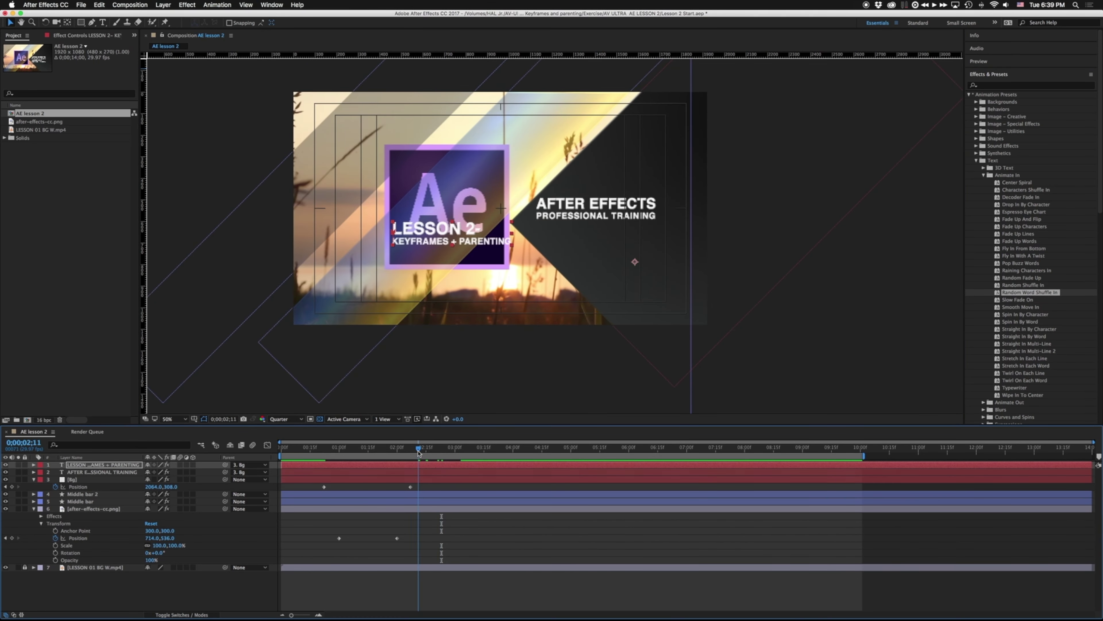
pyautogui.press('space')
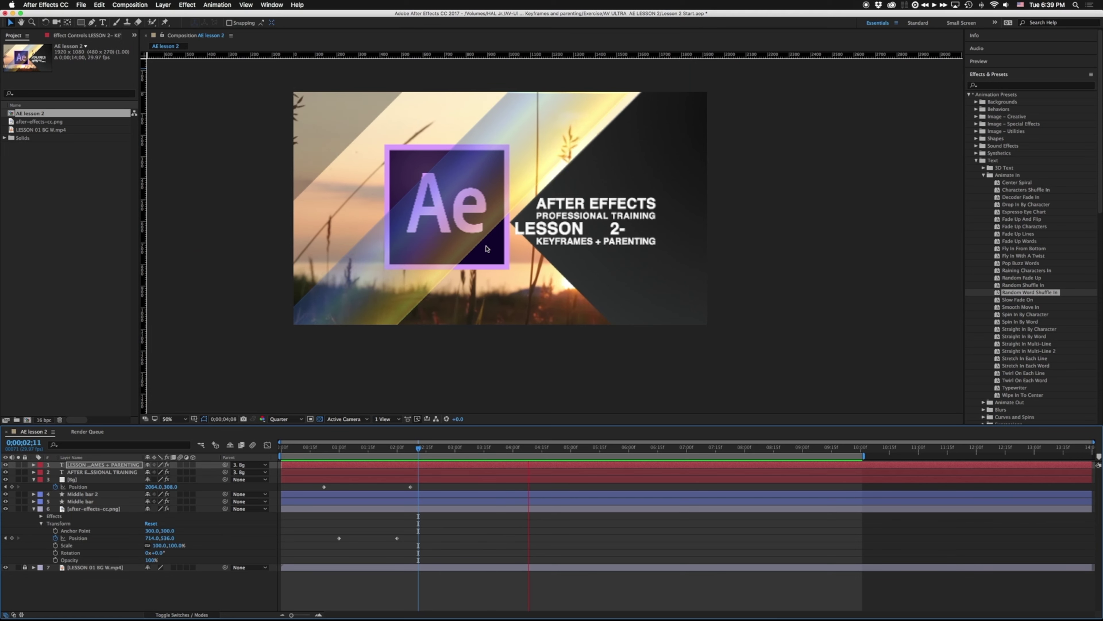
pyautogui.press('space')
# - Collapse the Bg and logo layers, reveal the LESSON 2 text layer's keyframes, and scrub back to 0;00;04;06
pyautogui.click(73, 467)
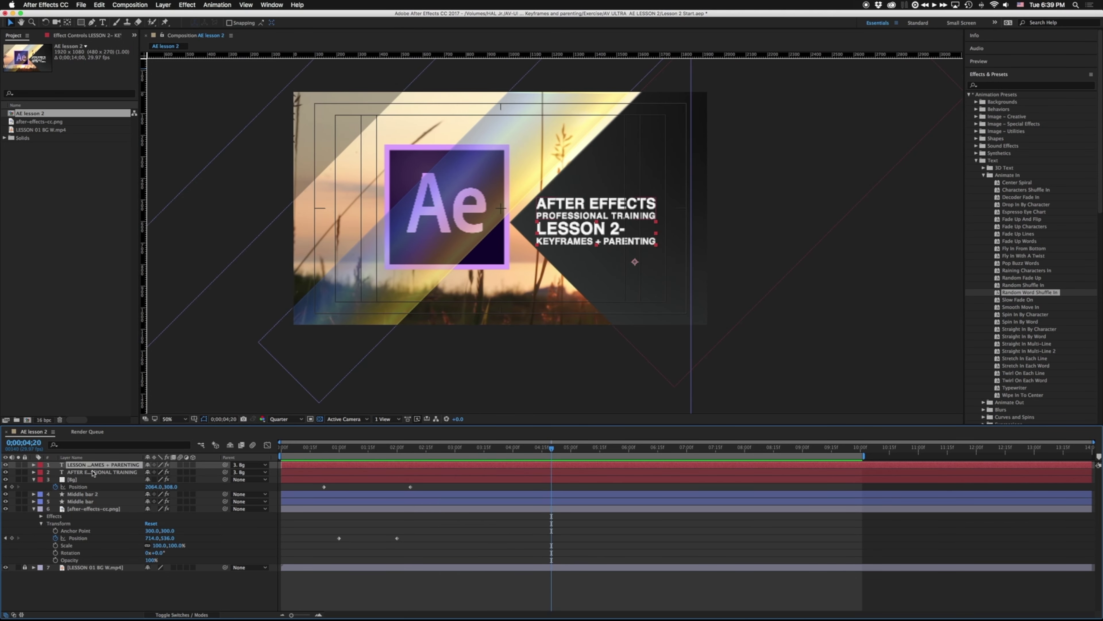
pyautogui.click(34, 479)
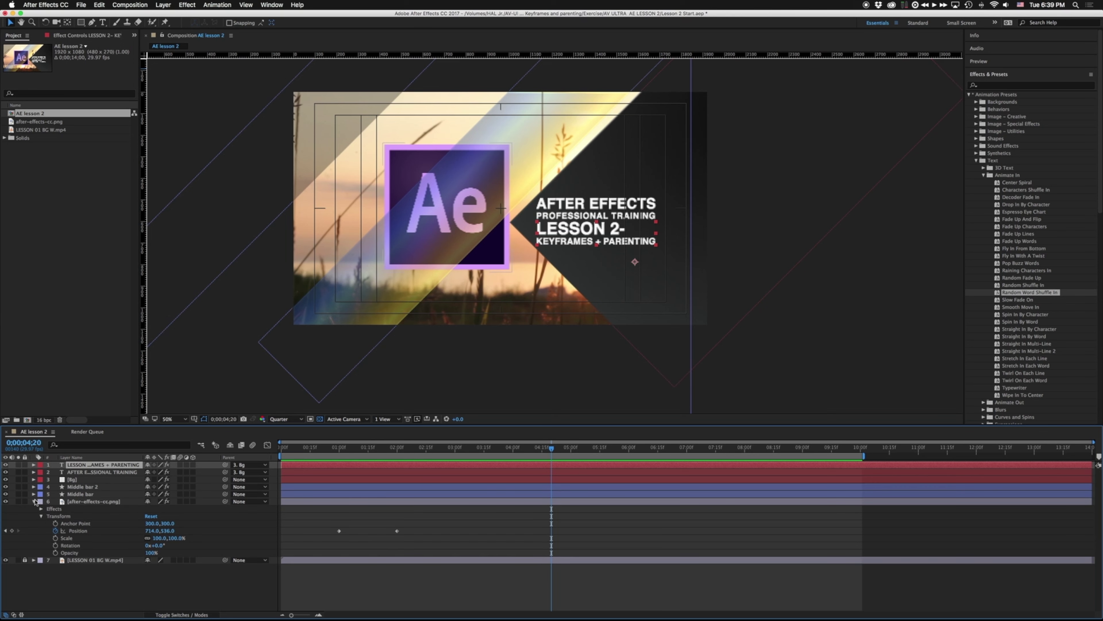
pyautogui.click(34, 501)
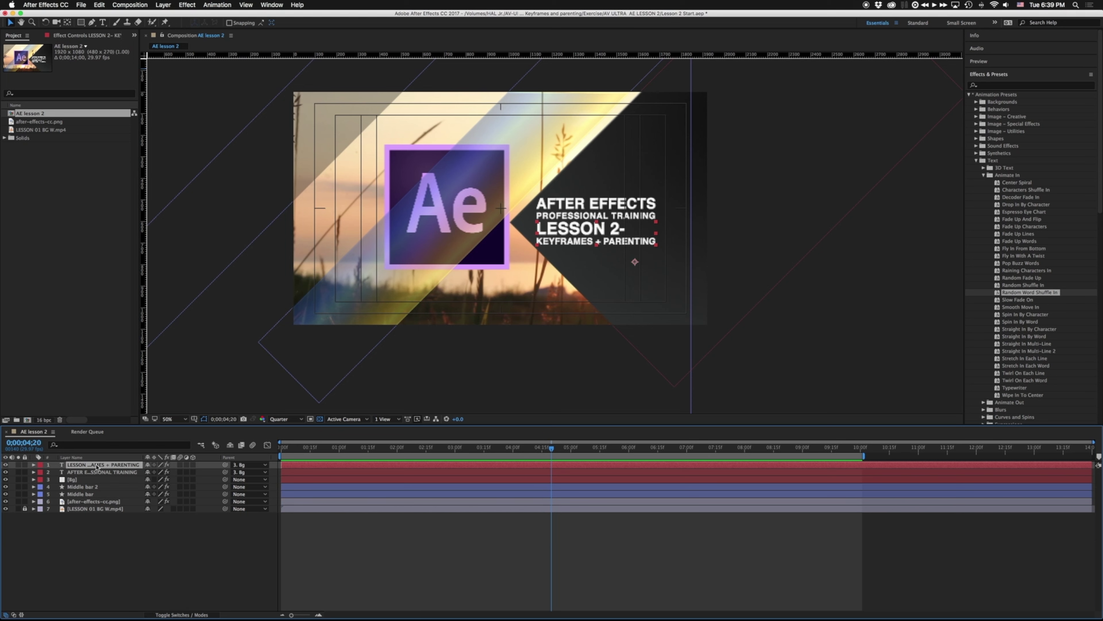
pyautogui.press('u')
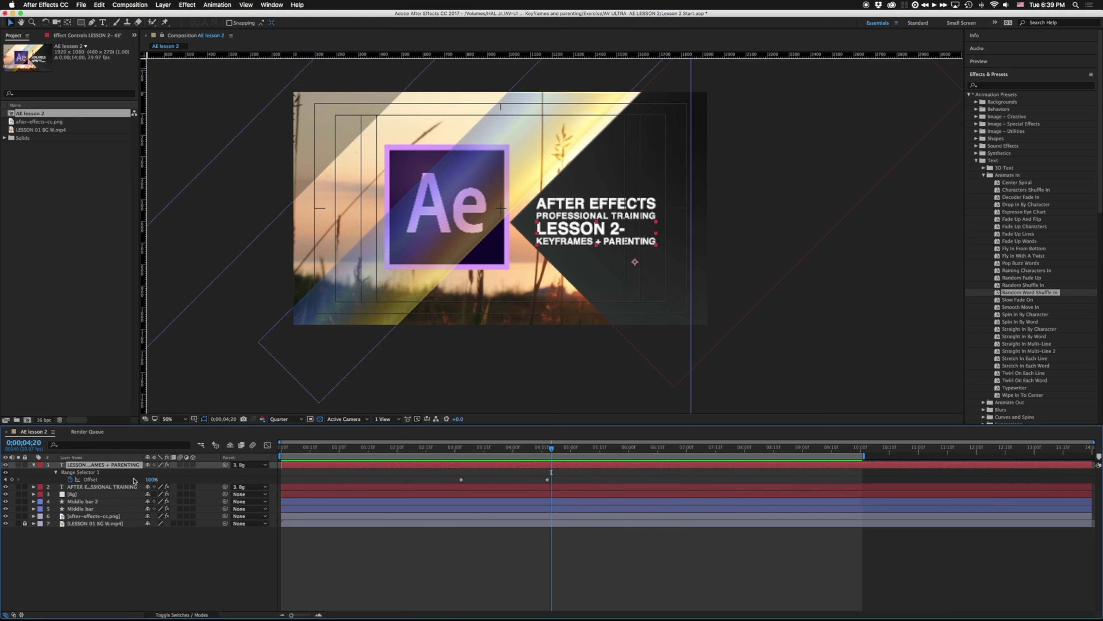
pyautogui.moveTo(551, 448); pyautogui.dragTo(524, 448)
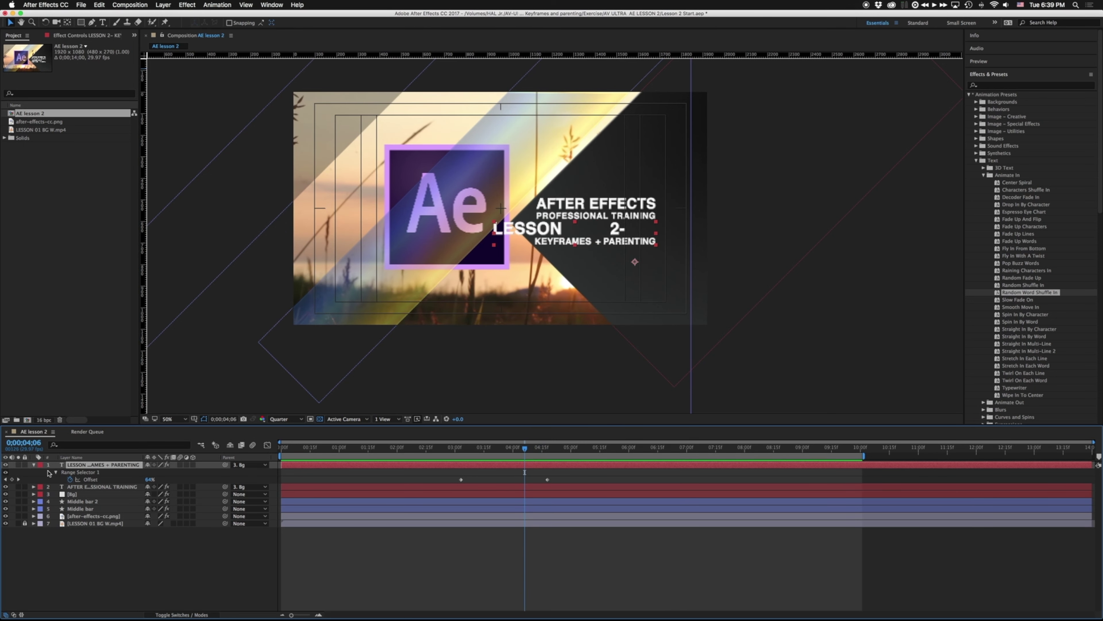
# - Expand the LESSON 2 text layer's Animator 1 and Range Selector 1 settings, and move past the last Offset keyframe to 0;00;04;26
pyautogui.click(34, 465)
pyautogui.click(34, 464)
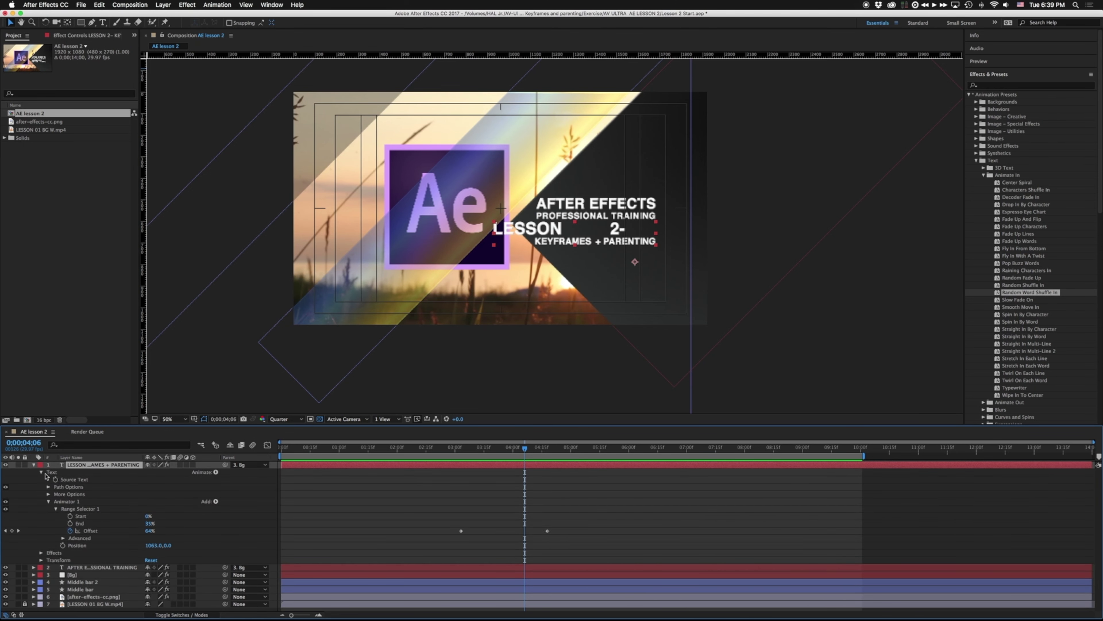
pyautogui.click(73, 502)
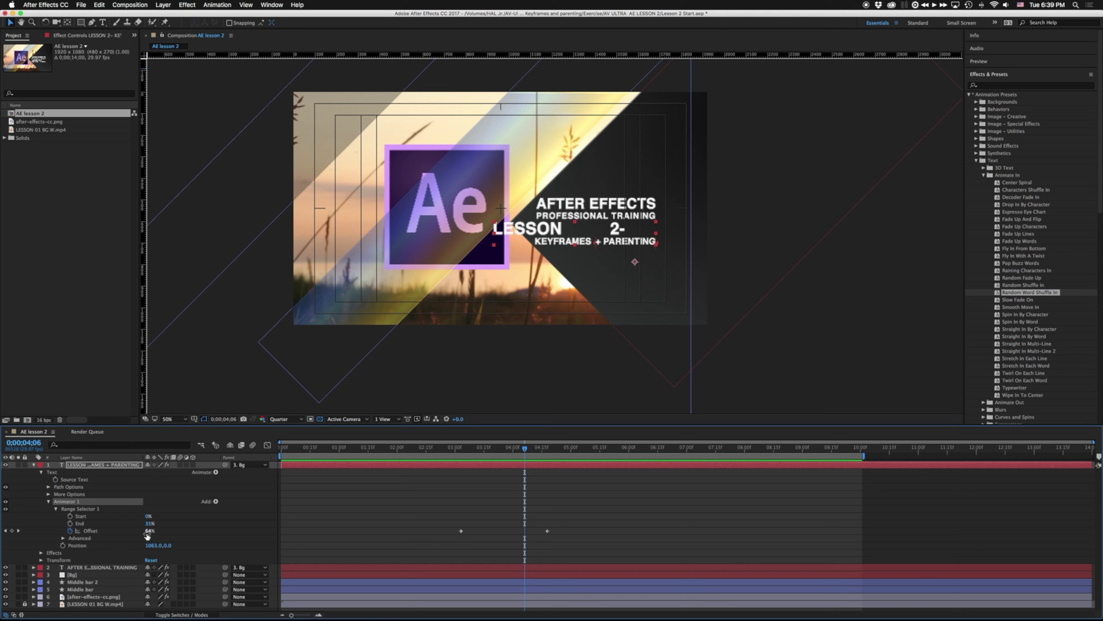
pyautogui.moveTo(527, 451)
pyautogui.mouseDown()
pyautogui.moveTo(453, 450)
pyautogui.moveTo(547, 449)
pyautogui.mouseUp()
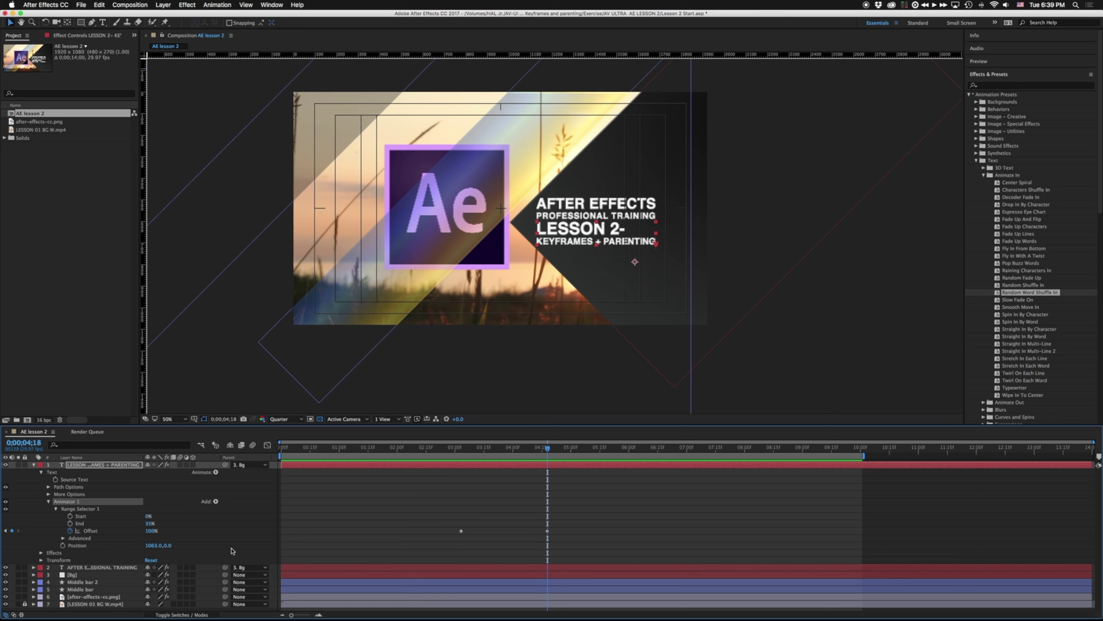
pyautogui.press('pagedown')
pyautogui.press('pagedown')
pyautogui.press('pagedown')
pyautogui.press('pagedown')
pyautogui.press('pagedown')
pyautogui.press('pagedown')
pyautogui.press('pagedown')
pyautogui.press('pagedown')
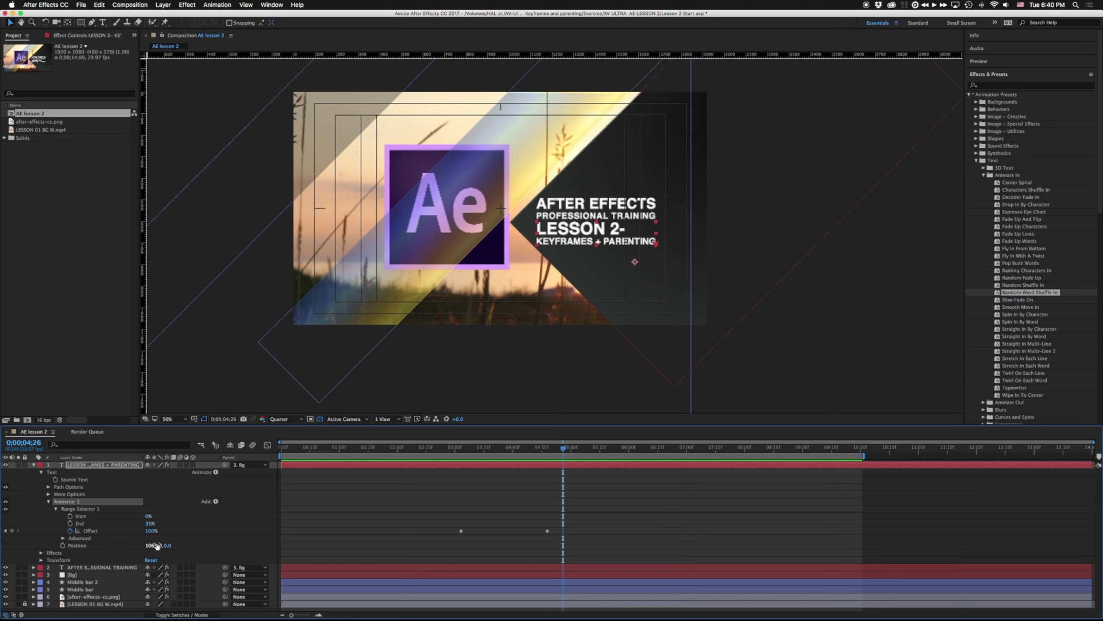
# - Set Animator 1's Position to -2417.0,0.0 for the LESSON 2 text, and preview the animation from 0;00;03;03
pyautogui.moveTo(147, 545); pyautogui.dragTo(153, 545)
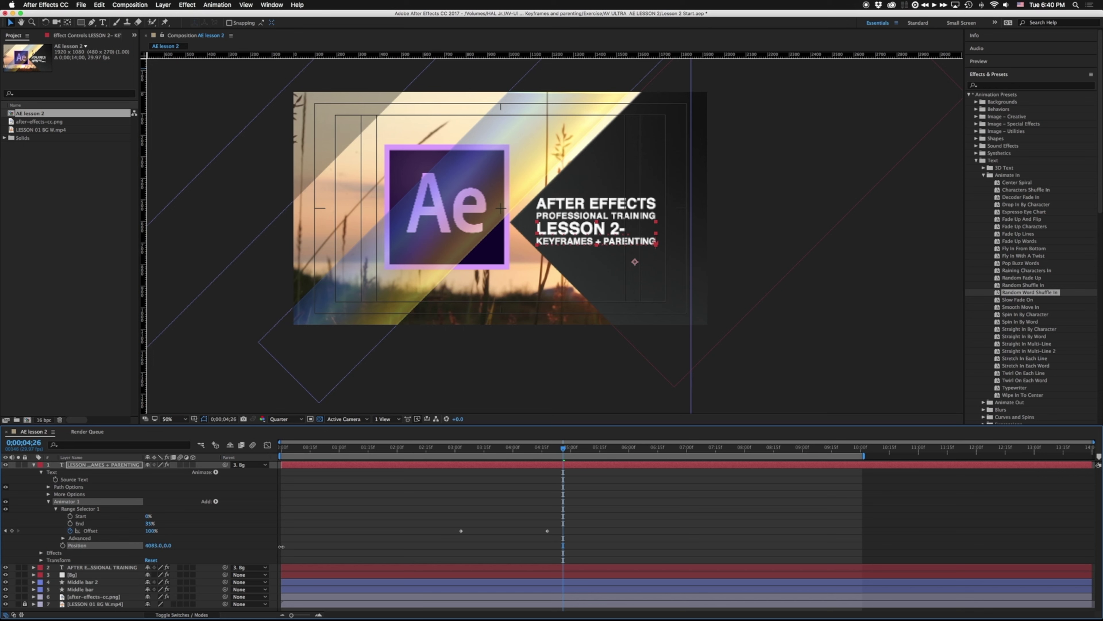
pyautogui.moveTo(490, 447)
pyautogui.mouseDown()
pyautogui.moveTo(458, 447)
pyautogui.moveTo(524, 444)
pyautogui.moveTo(497, 447)
pyautogui.mouseUp()
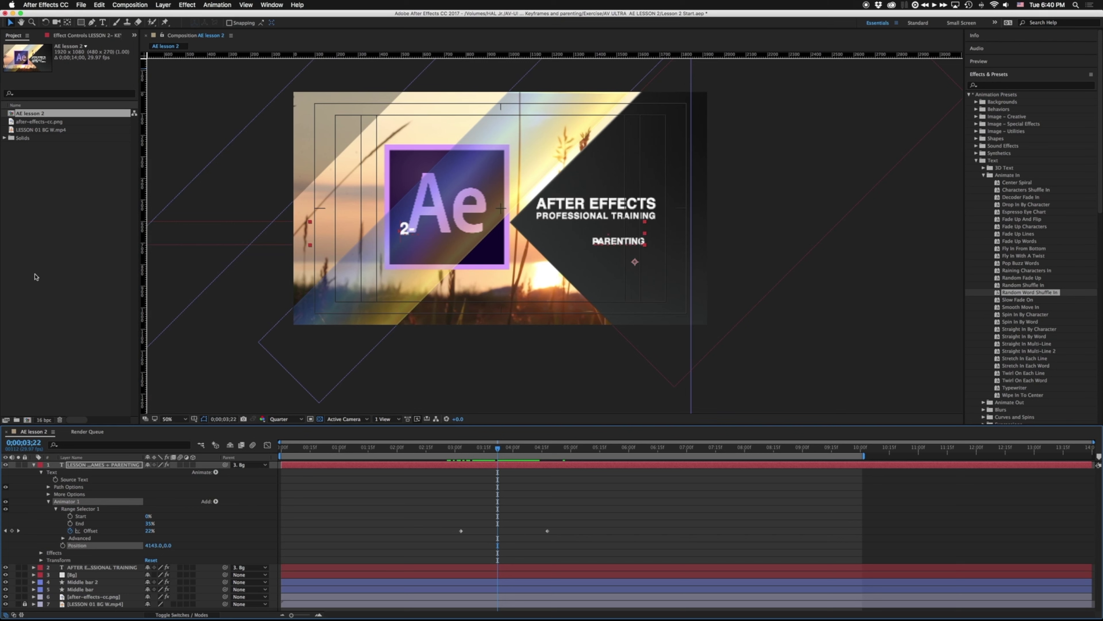
pyautogui.moveTo(151, 547)
pyautogui.mouseDown()
pyautogui.moveTo(4, 537)
pyautogui.moveTo(130, 544)
pyautogui.mouseUp()
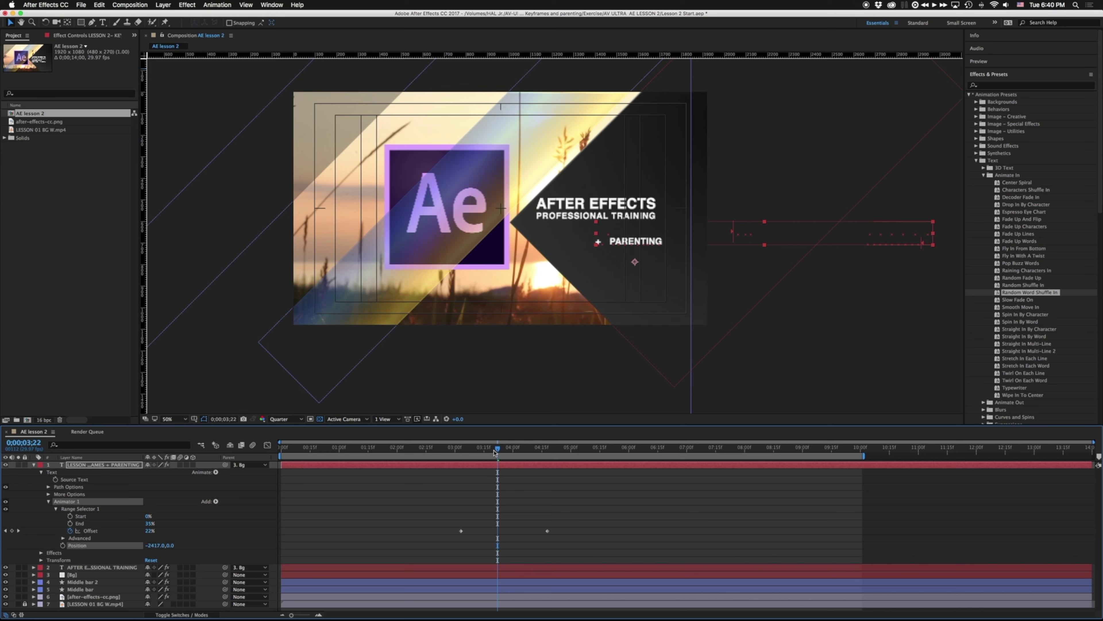
pyautogui.moveTo(494, 451); pyautogui.dragTo(461, 452)
pyautogui.press('space')
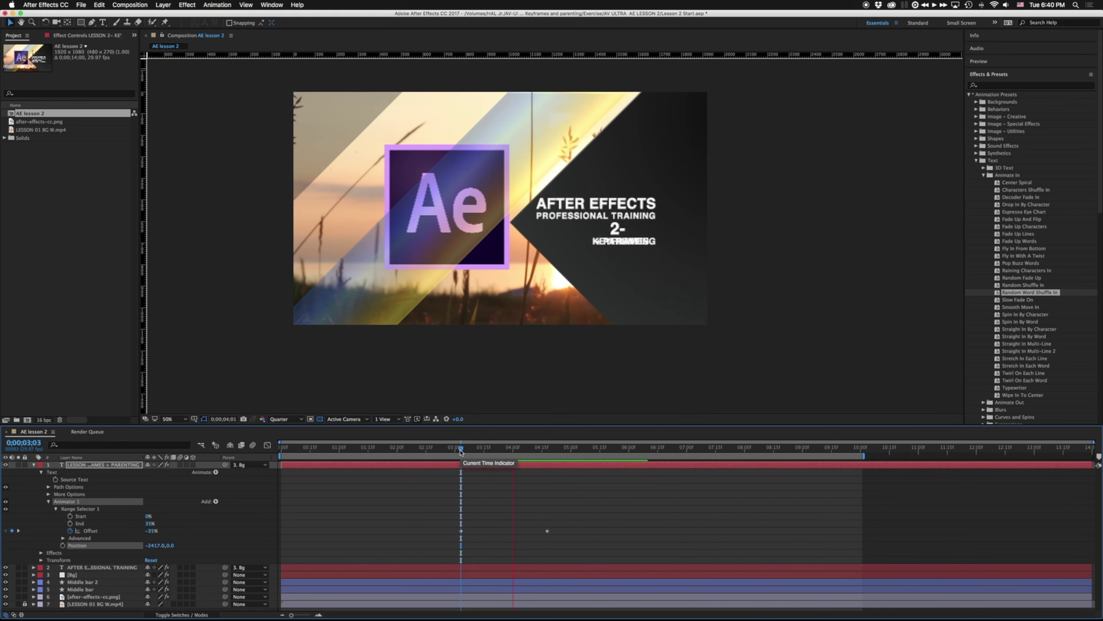
pyautogui.press('space')
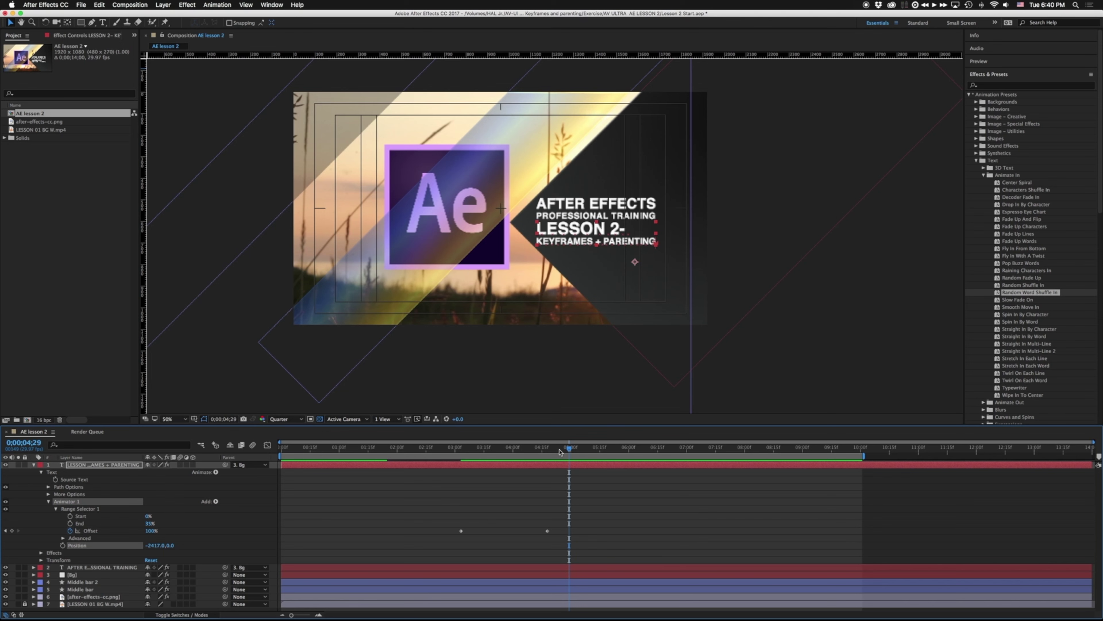
# - Turn off Randomize Order in the range selector's Advanced settings, and preview the text animation from 0;00;03;03
pyautogui.moveTo(560, 452); pyautogui.dragTo(494, 450)
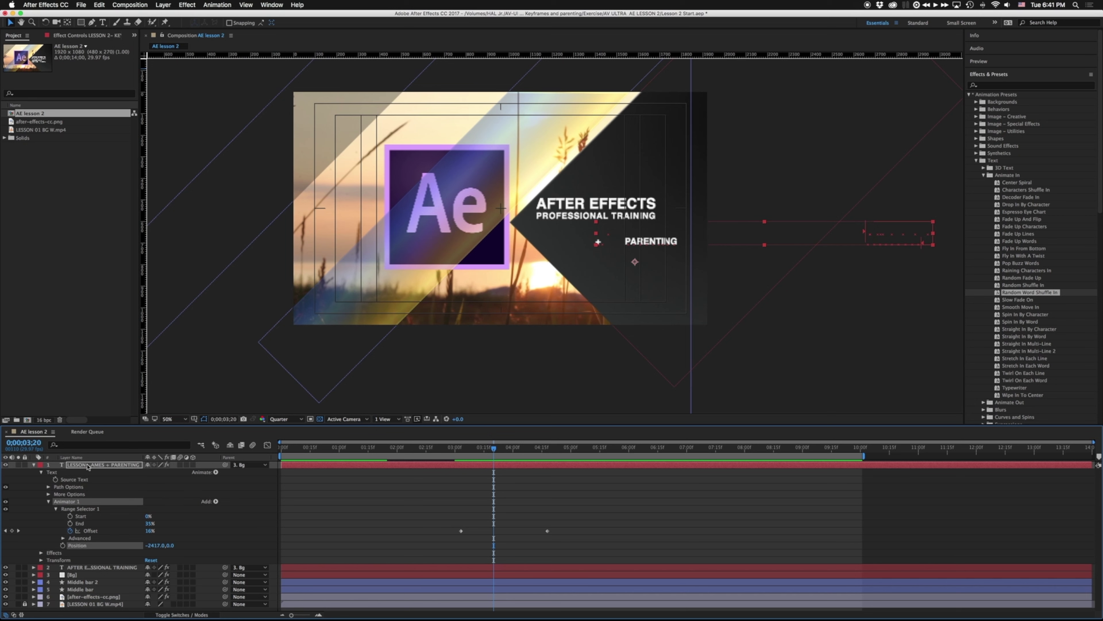
pyautogui.click(64, 538)
pyautogui.scroll(-3, 63, 539)
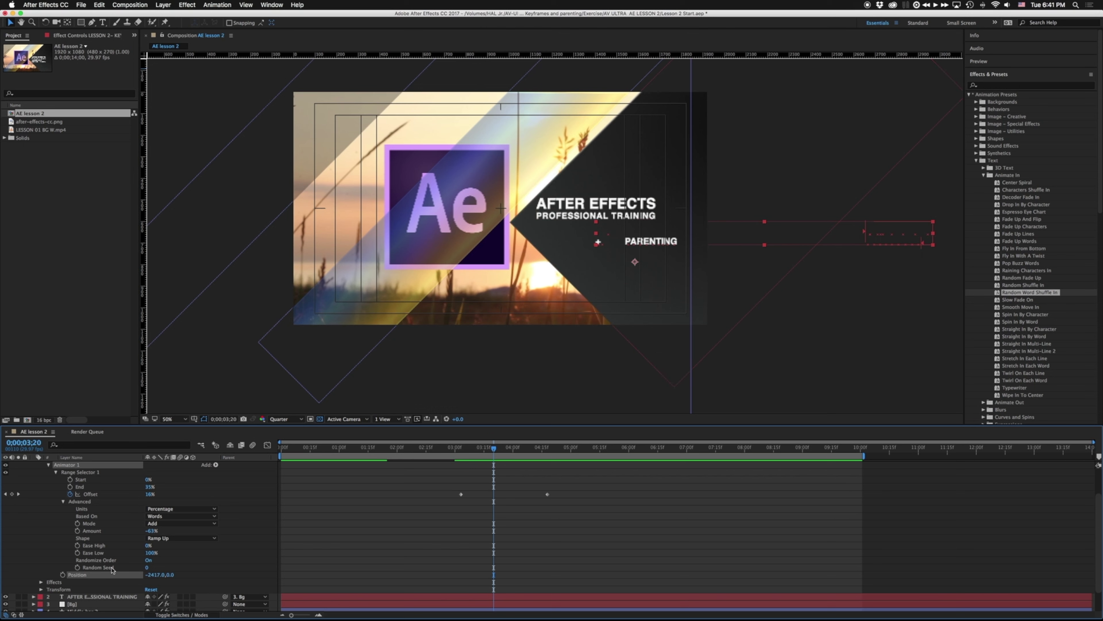
pyautogui.click(149, 560)
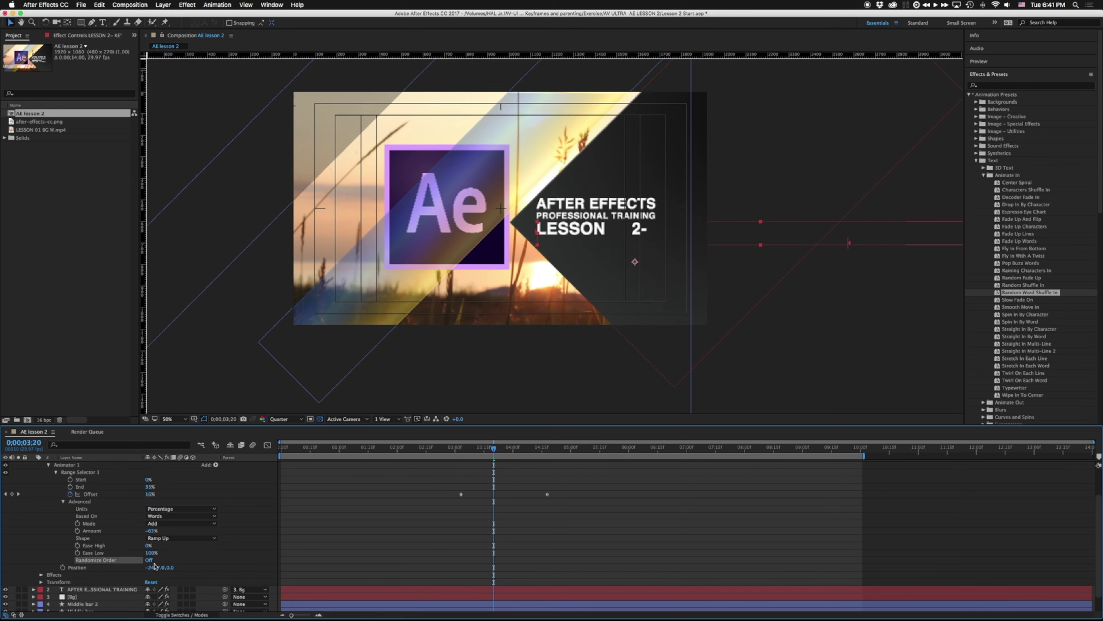
pyautogui.moveTo(497, 451); pyautogui.dragTo(465, 453)
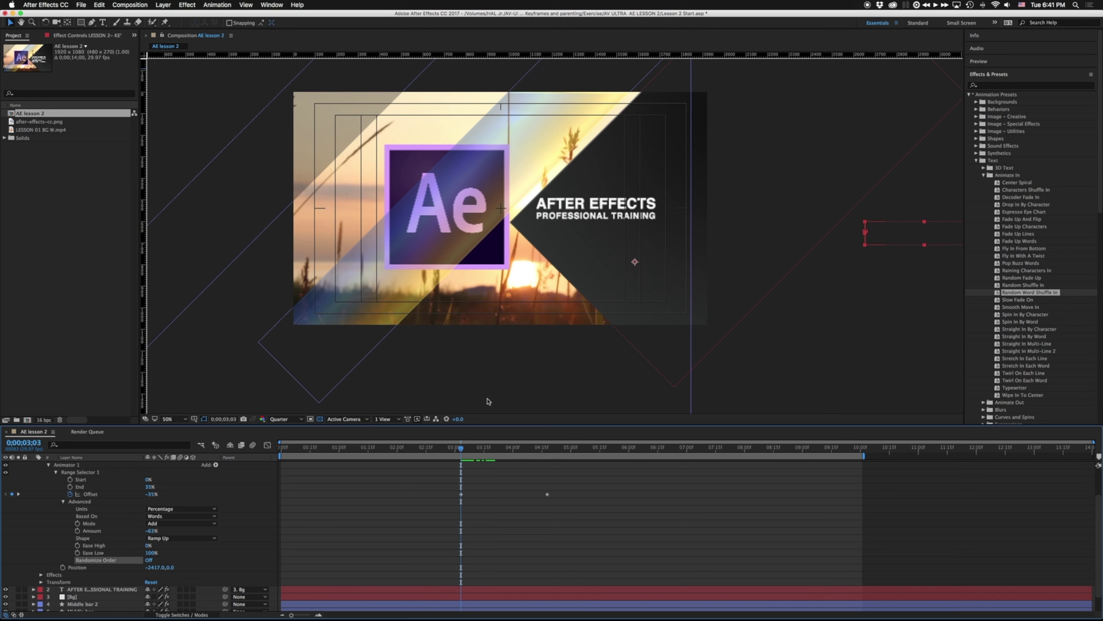
pyautogui.press('space')
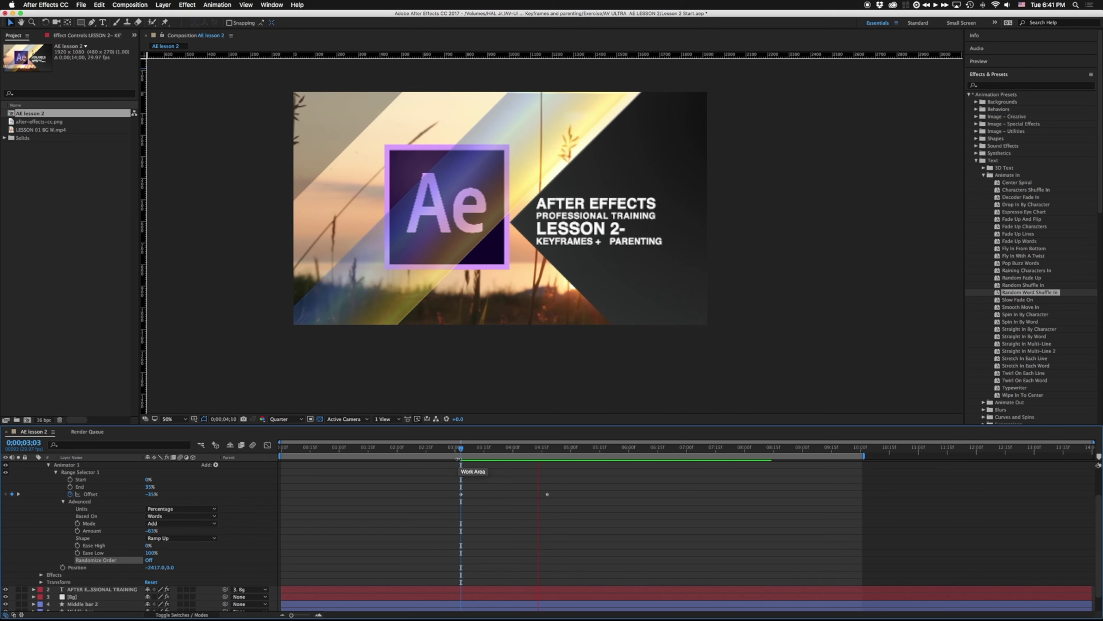
pyautogui.press('space')
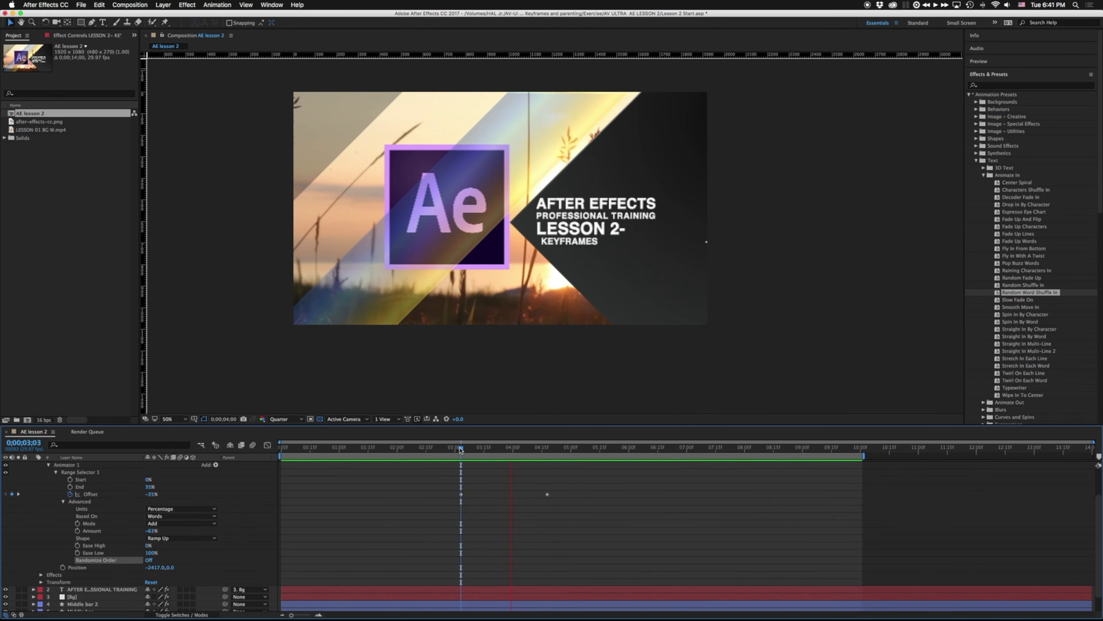
pyautogui.press('space')
# - Move the first Offset keyframe to 0;00;01;27 and preview the slower text animation from 0;00;01;24
pyautogui.moveTo(462, 496); pyautogui.dragTo(394, 498)
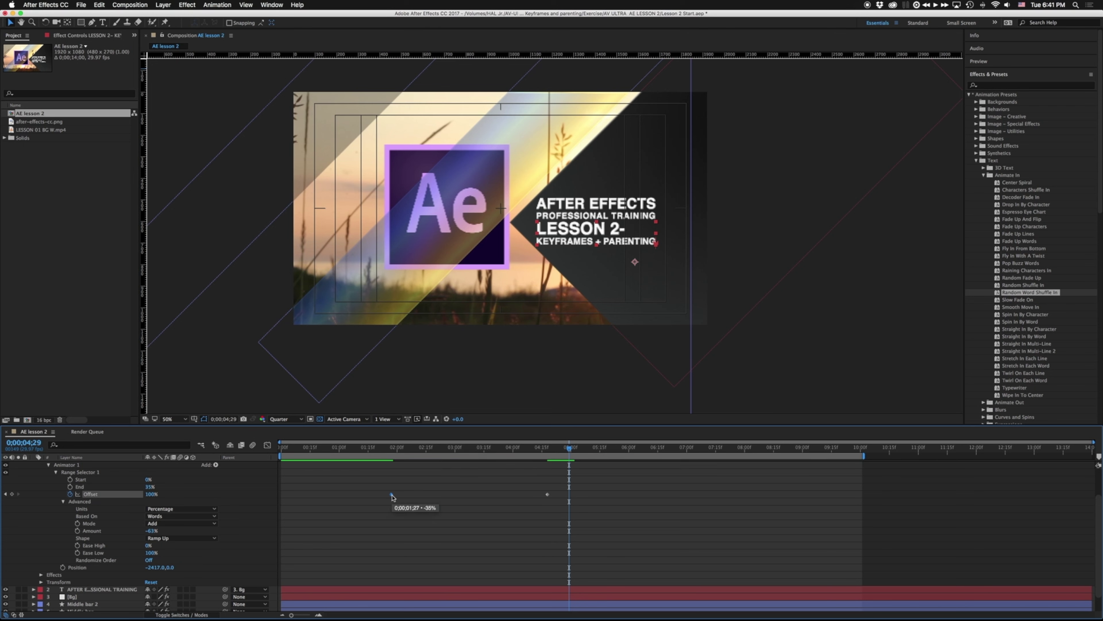
pyautogui.click(385, 449)
pyautogui.press('space')
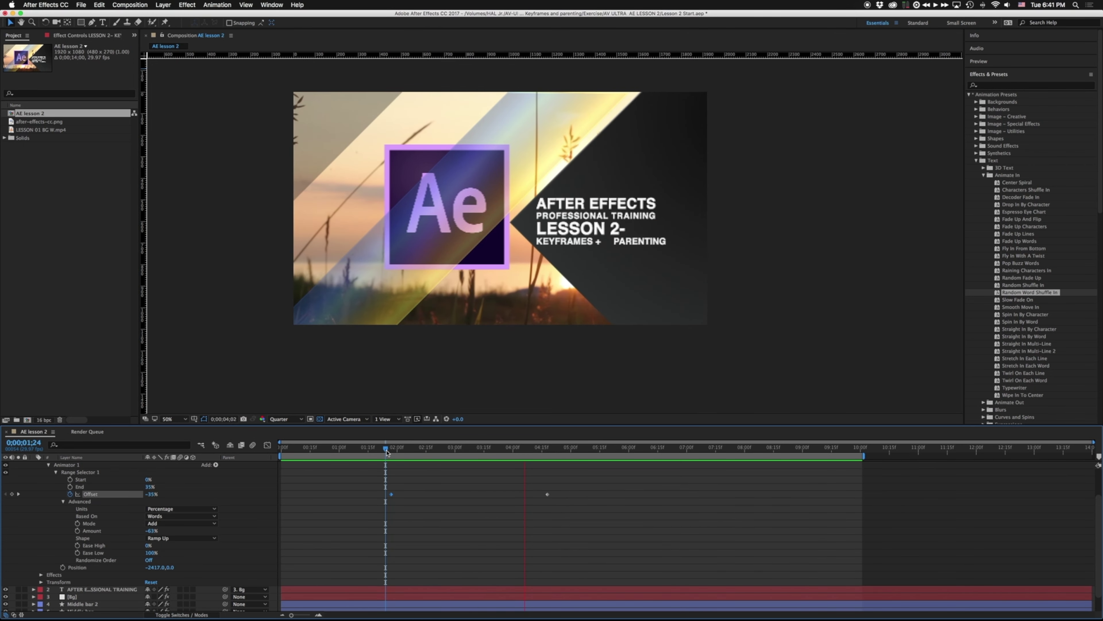
pyautogui.press('space')
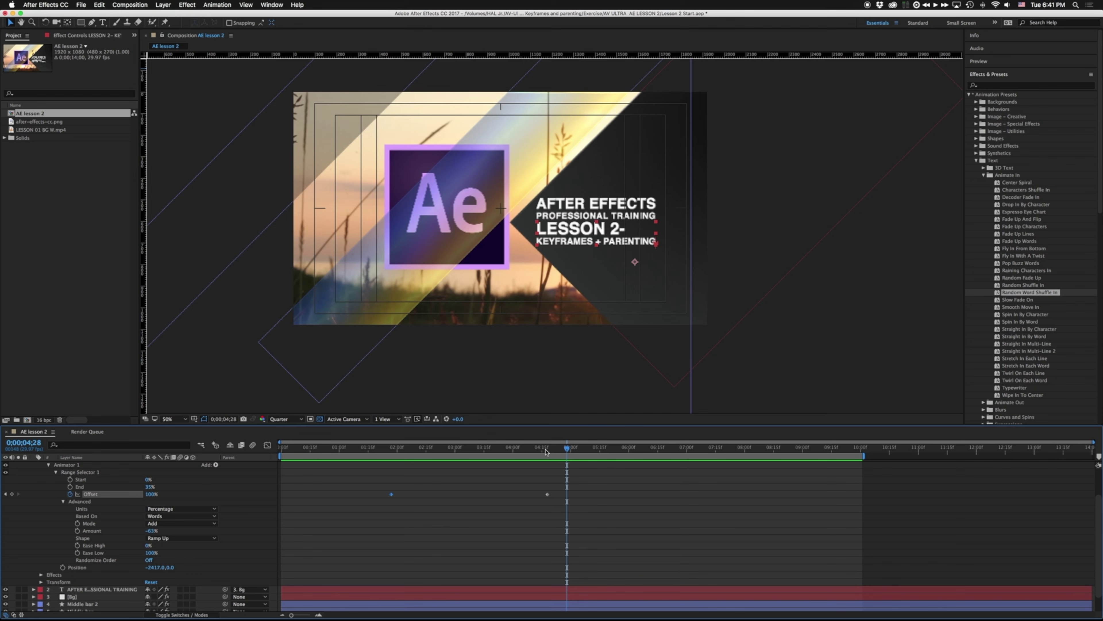
# - Play the composition repeatedly from its opening to review the timing of the logo, bars and text, and stop at 0;00;02;09
pyautogui.press('Home')
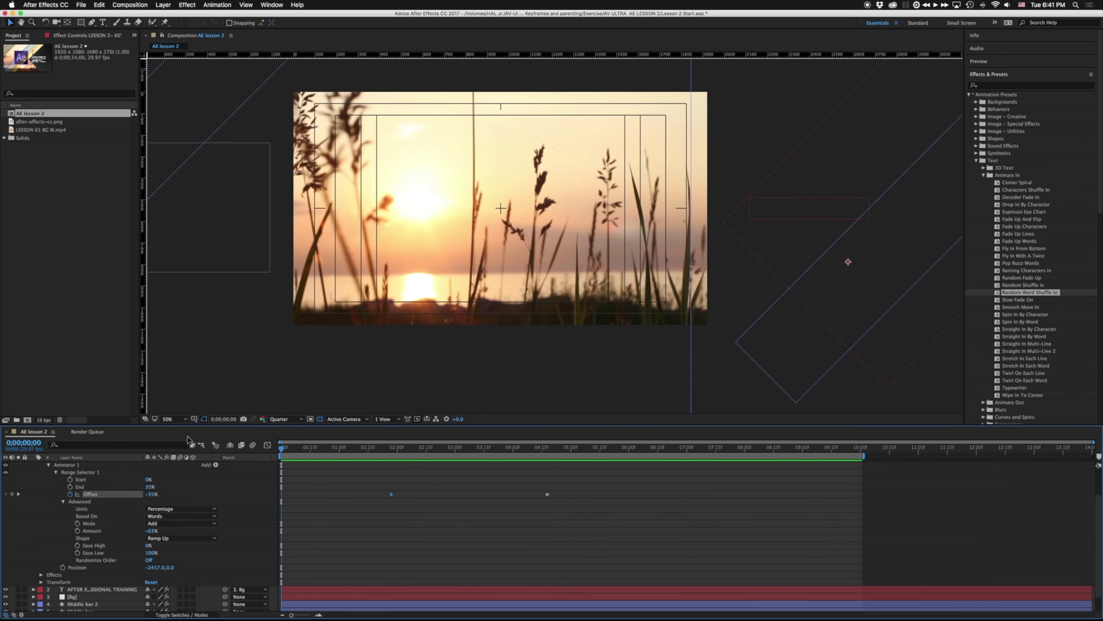
pyautogui.press('space')
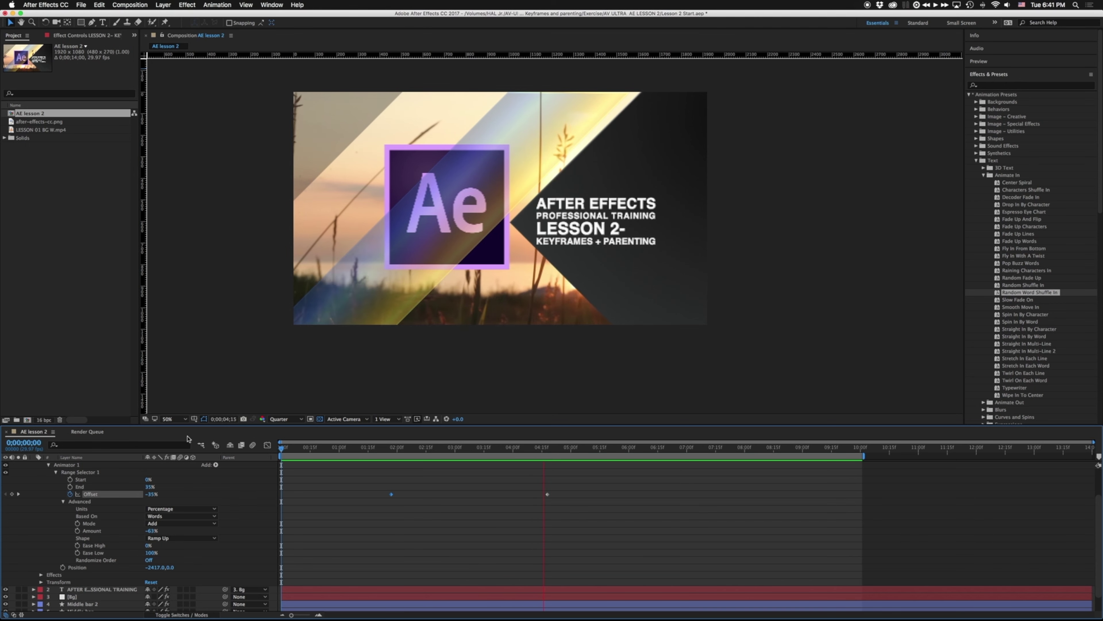
pyautogui.press('space')
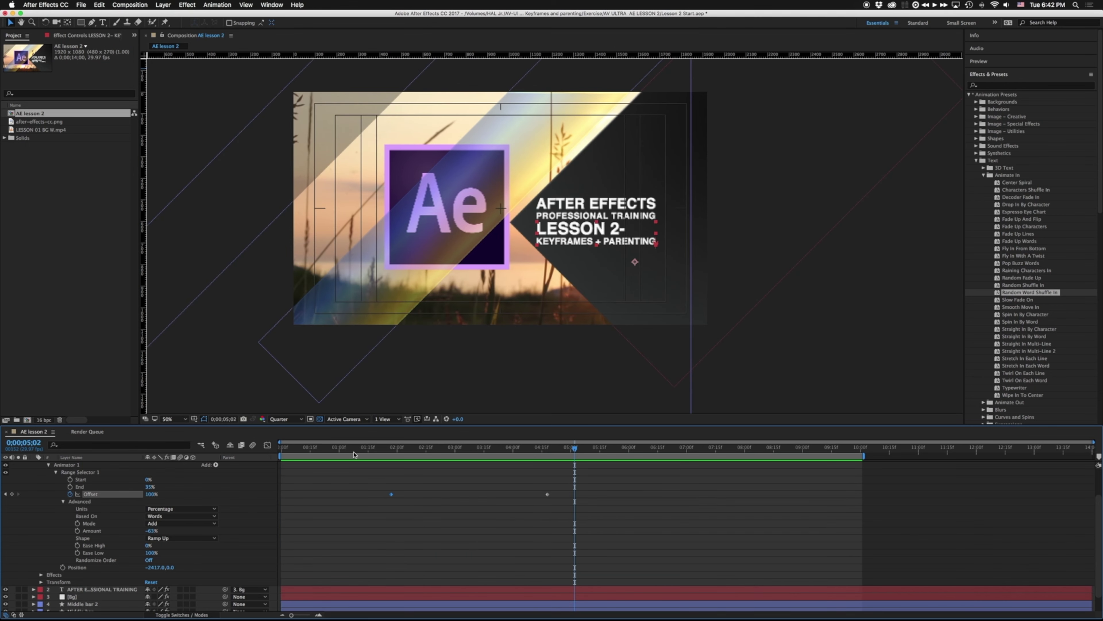
pyautogui.click(282, 448)
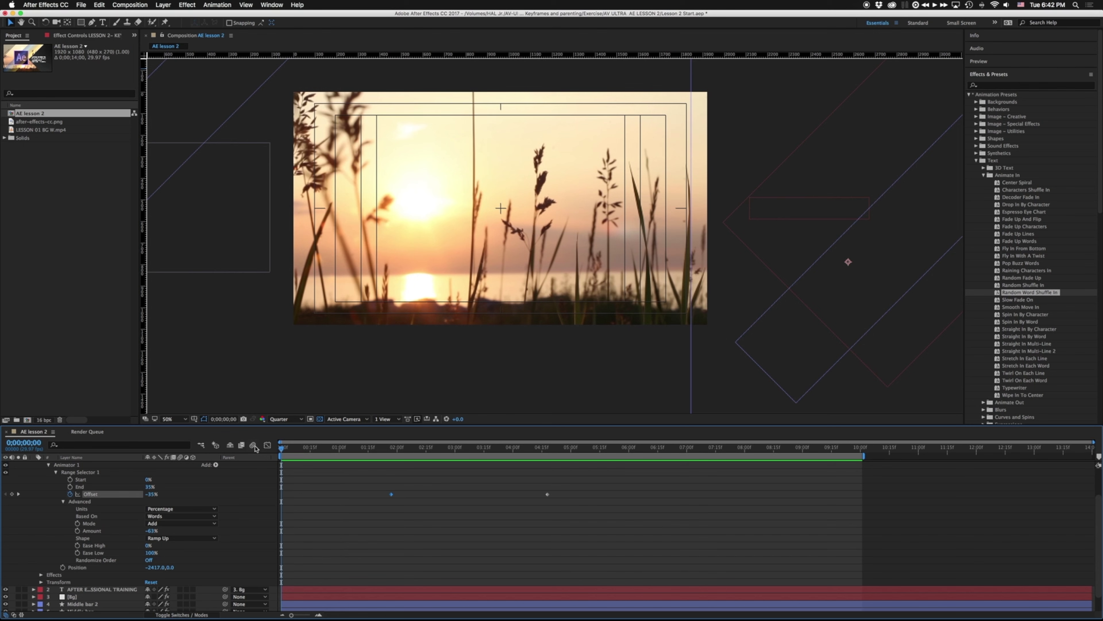
pyautogui.press('space')
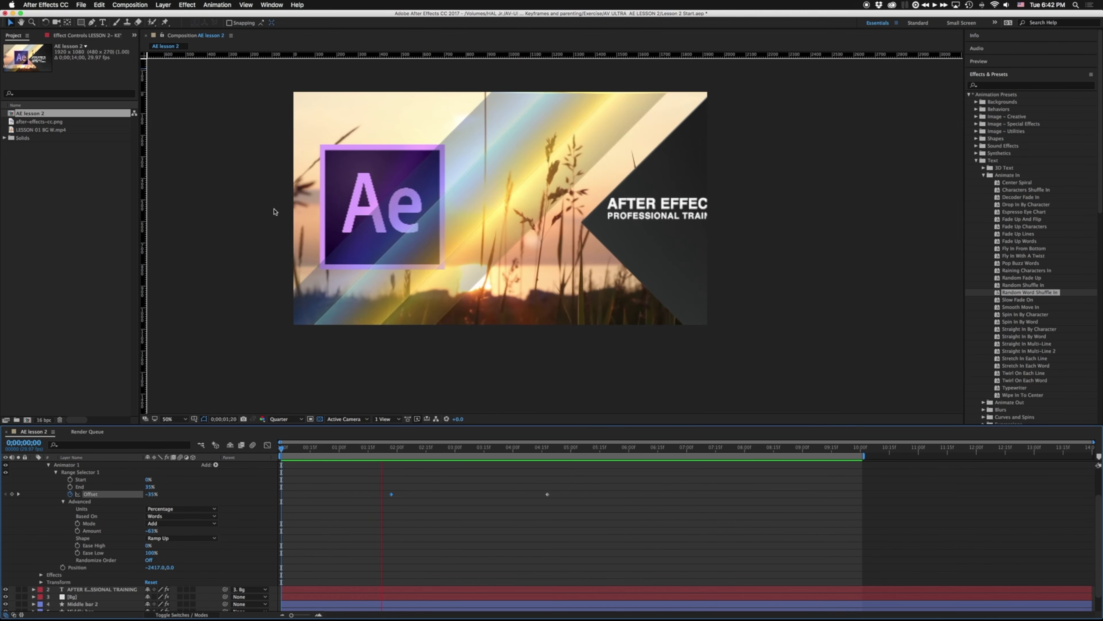
pyautogui.press('space')
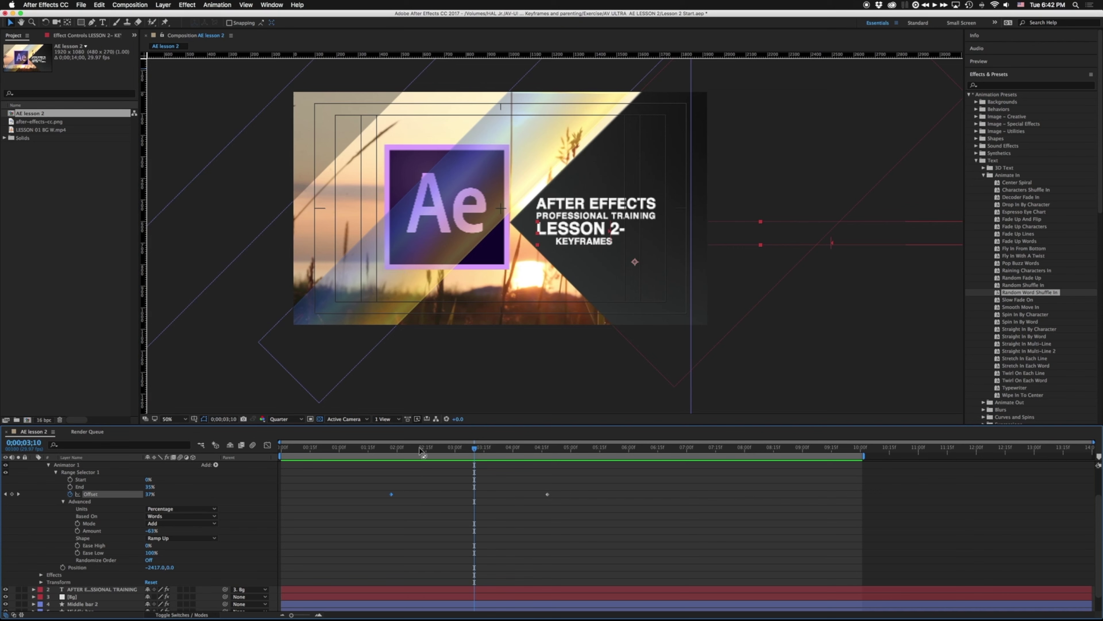
pyautogui.moveTo(408, 449); pyautogui.dragTo(328, 450)
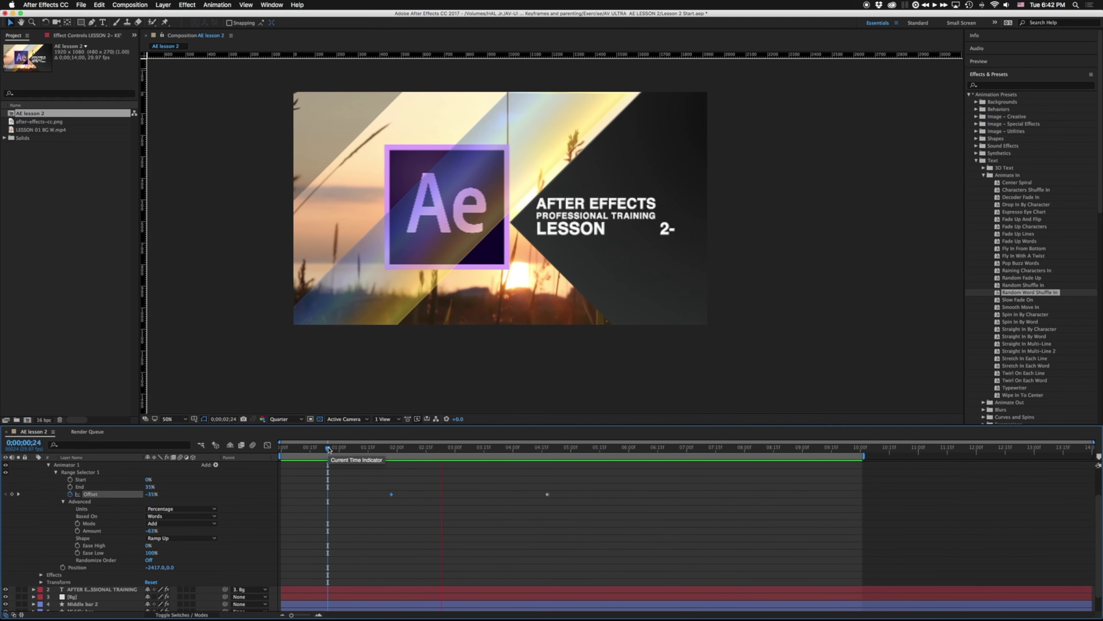
pyautogui.moveTo(329, 450); pyautogui.dragTo(307, 446)
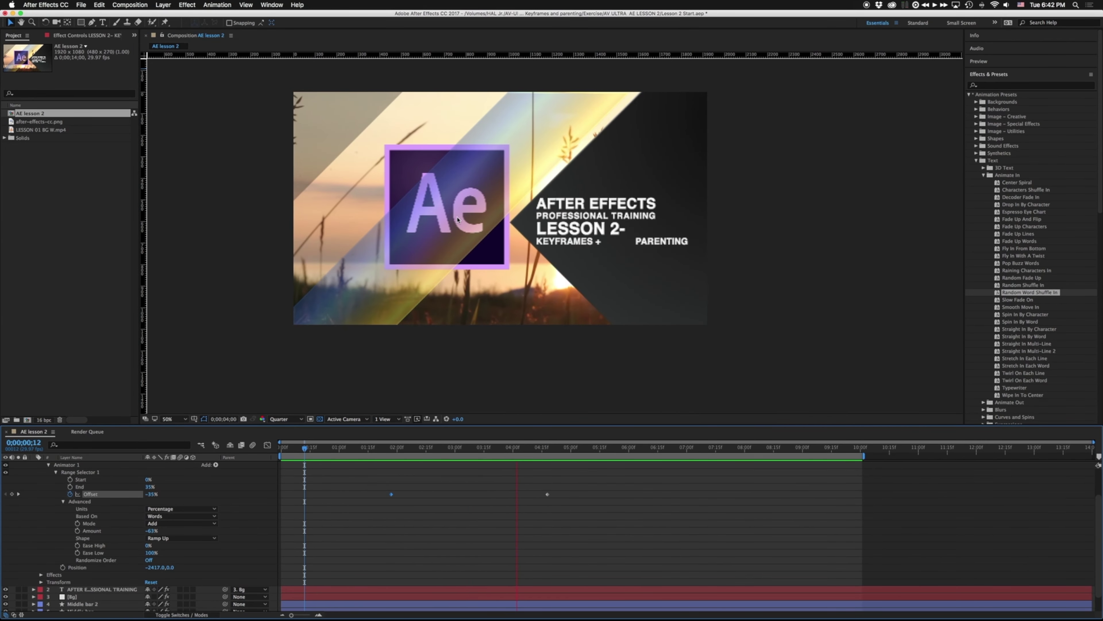
pyautogui.moveTo(305, 447); pyautogui.dragTo(414, 447)
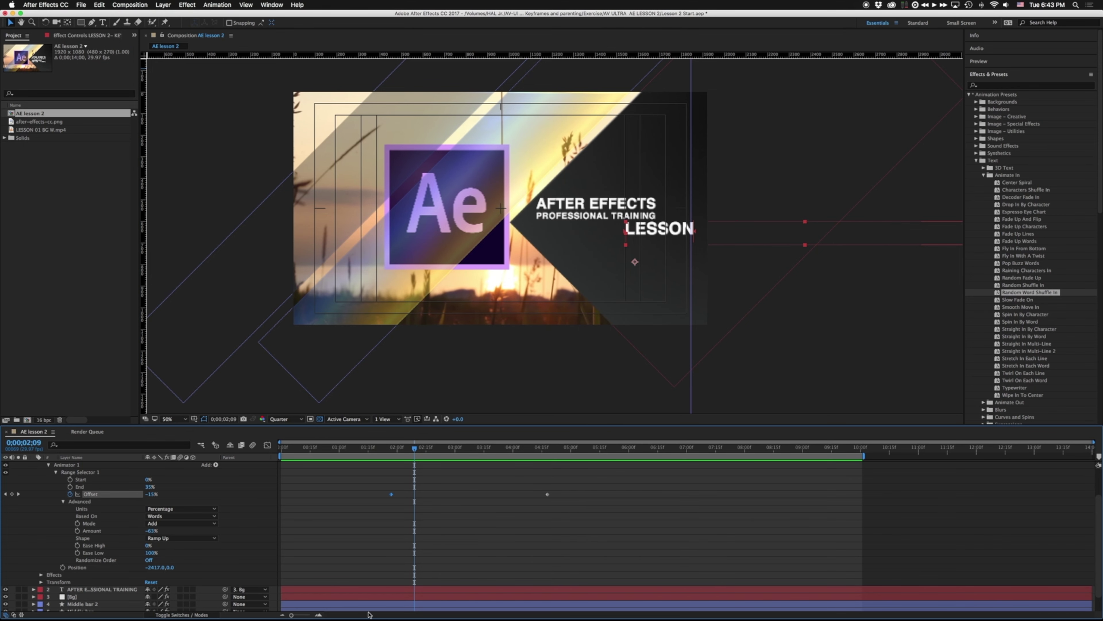
# - Switch to Chrome, open the Slow In & Slow Out example on The Illusion of Life page, and return to After Effects
pyautogui.click(432, 602)
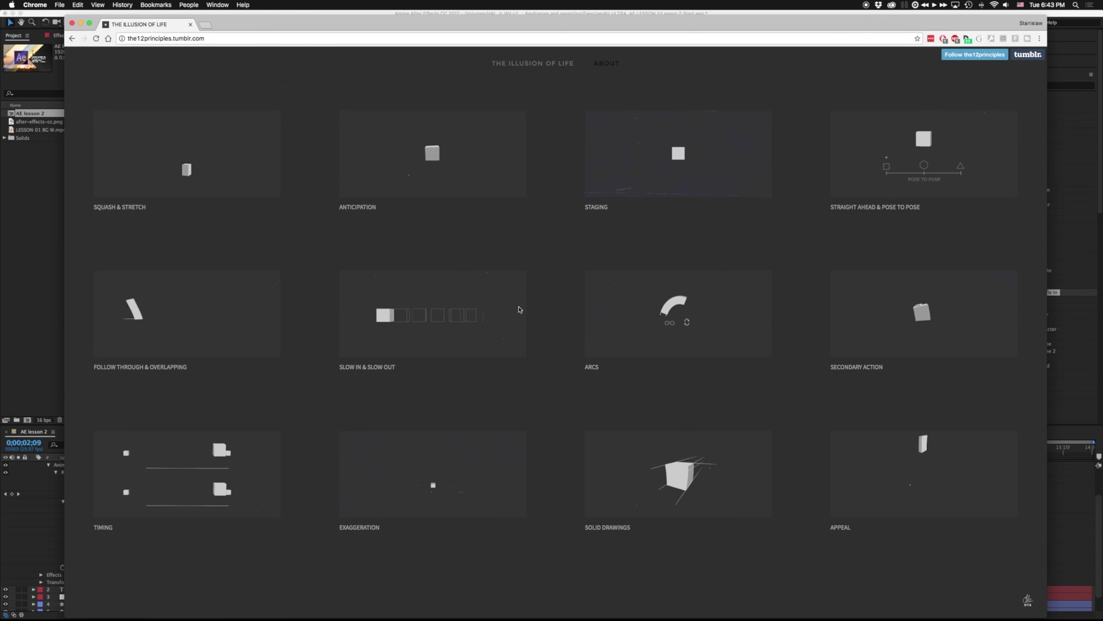
pyautogui.click(427, 325)
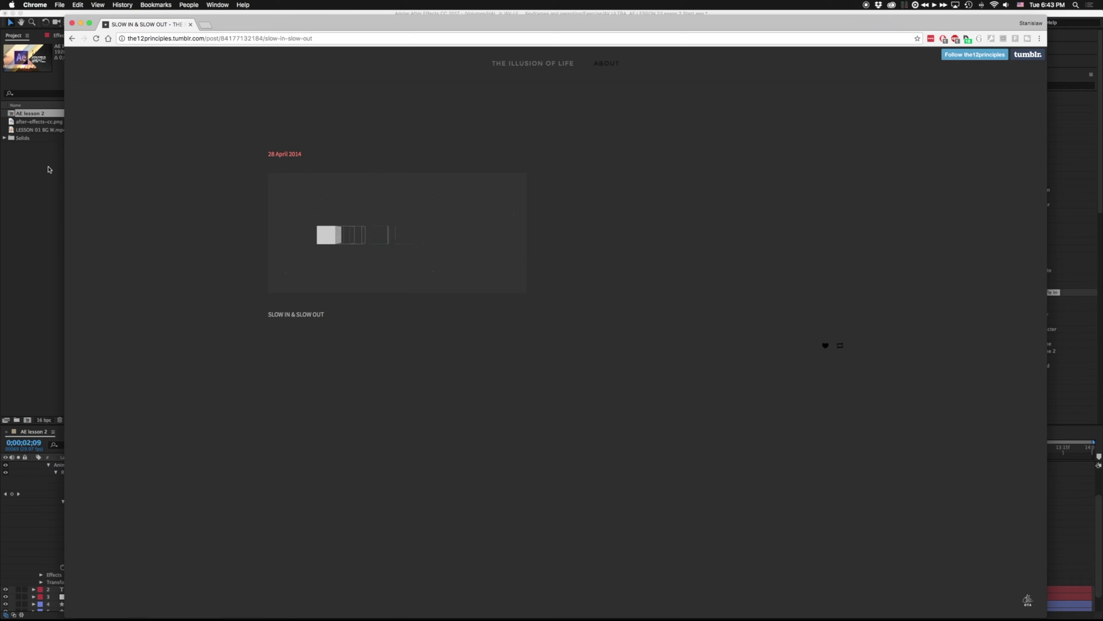
pyautogui.press('super+Tab')
# - Preview the composition up to 0;00;02;14 and collapse the LESSON 2 text layer's properties
pyautogui.moveTo(411, 447); pyautogui.dragTo(349, 448)
pyautogui.press('space')
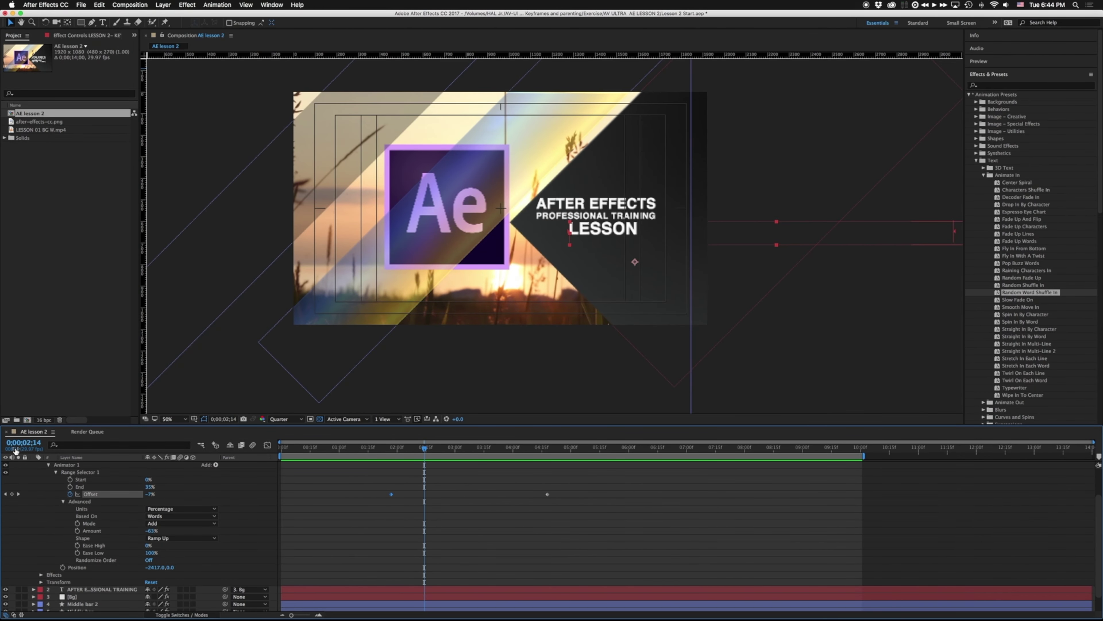
pyautogui.scroll(3, 40, 488)
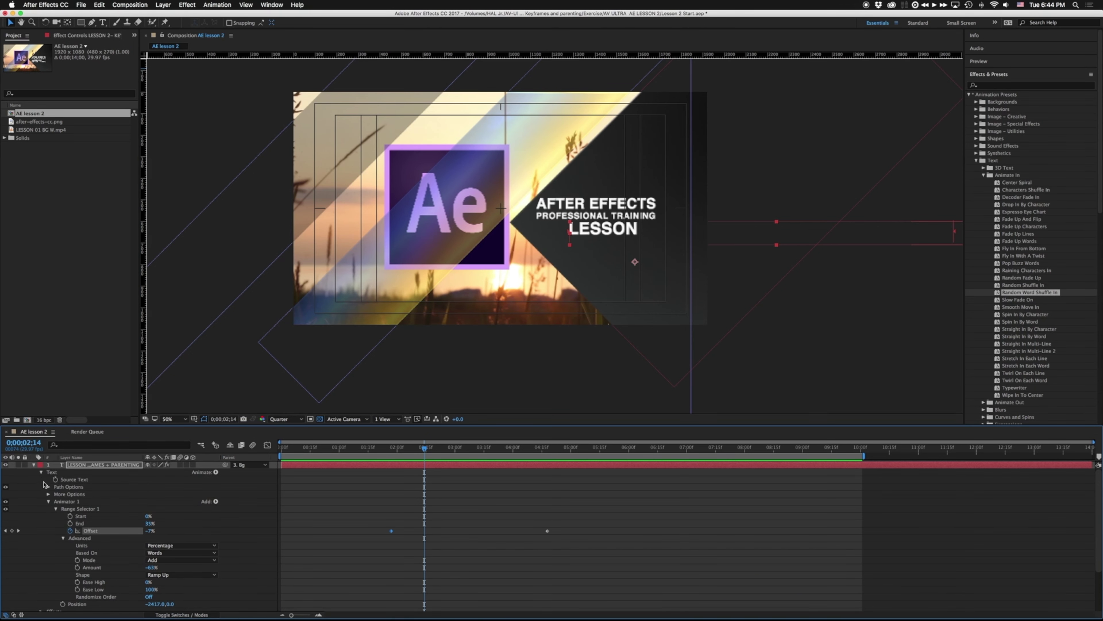
pyautogui.click(34, 464)
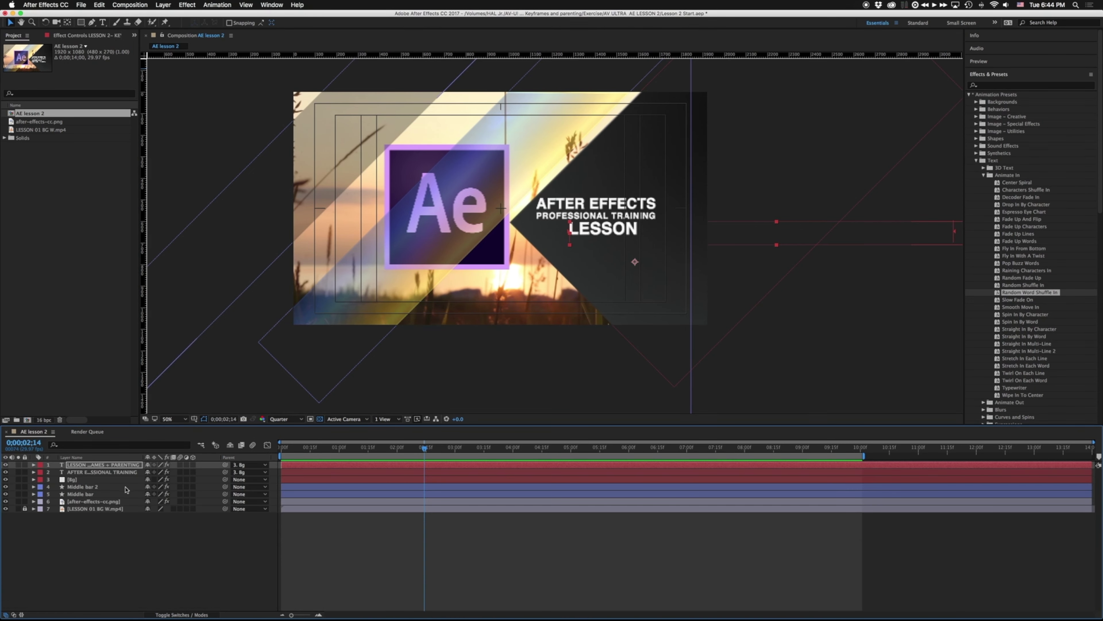
# - Select the after-effects-cc.png layer, preview its motion from 0;00;01;02, and reveal its Position keyframes
pyautogui.click(96, 502)
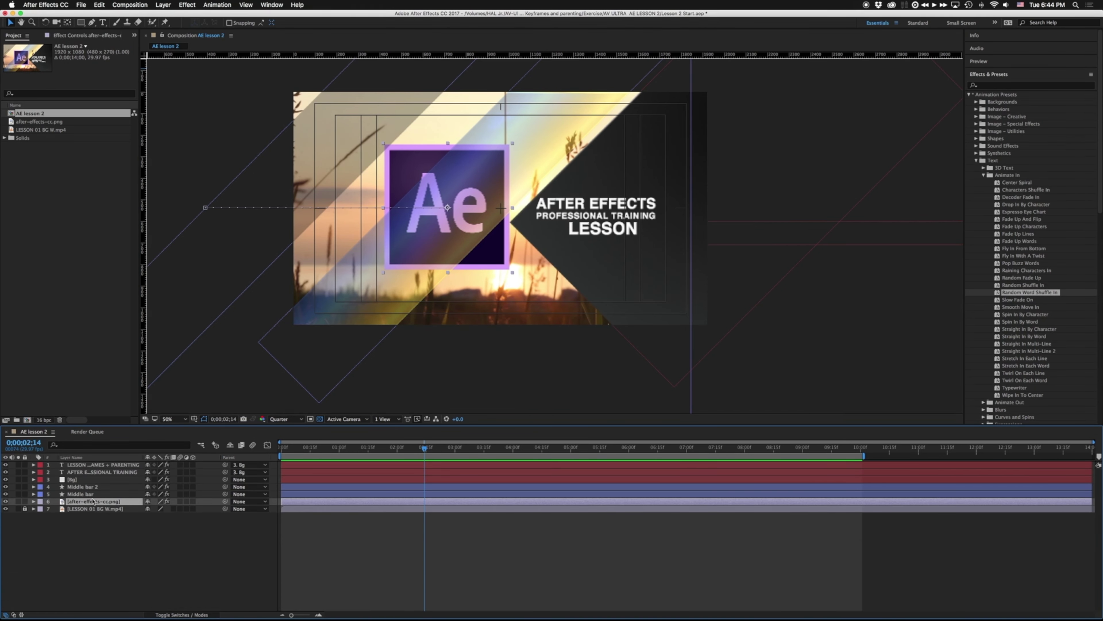
pyautogui.moveTo(421, 454); pyautogui.dragTo(343, 452)
pyautogui.press('space')
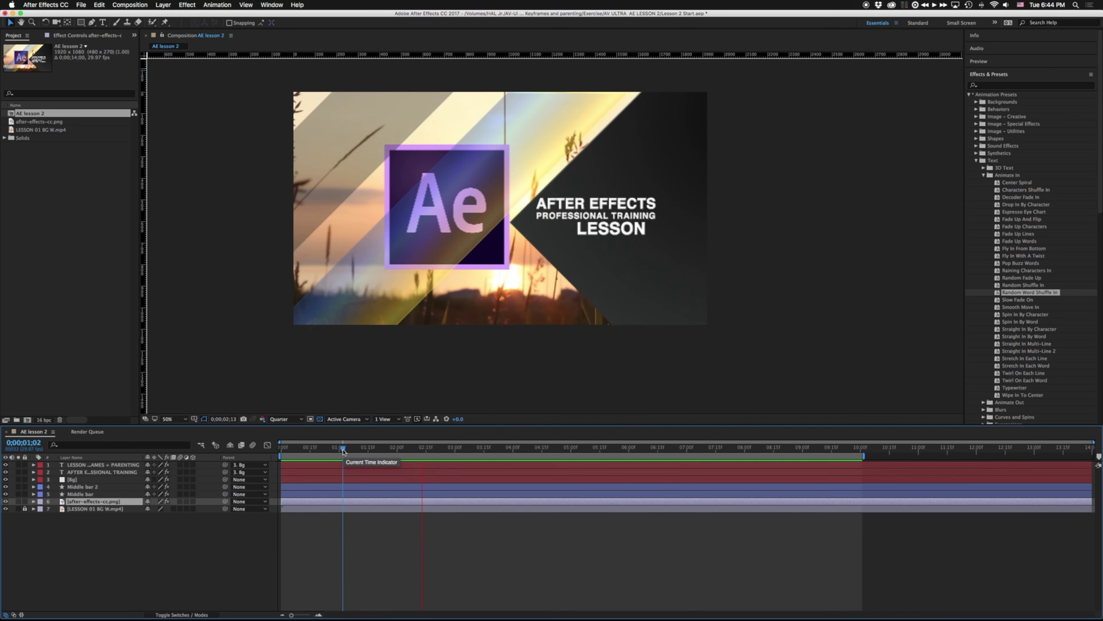
pyautogui.press('p')
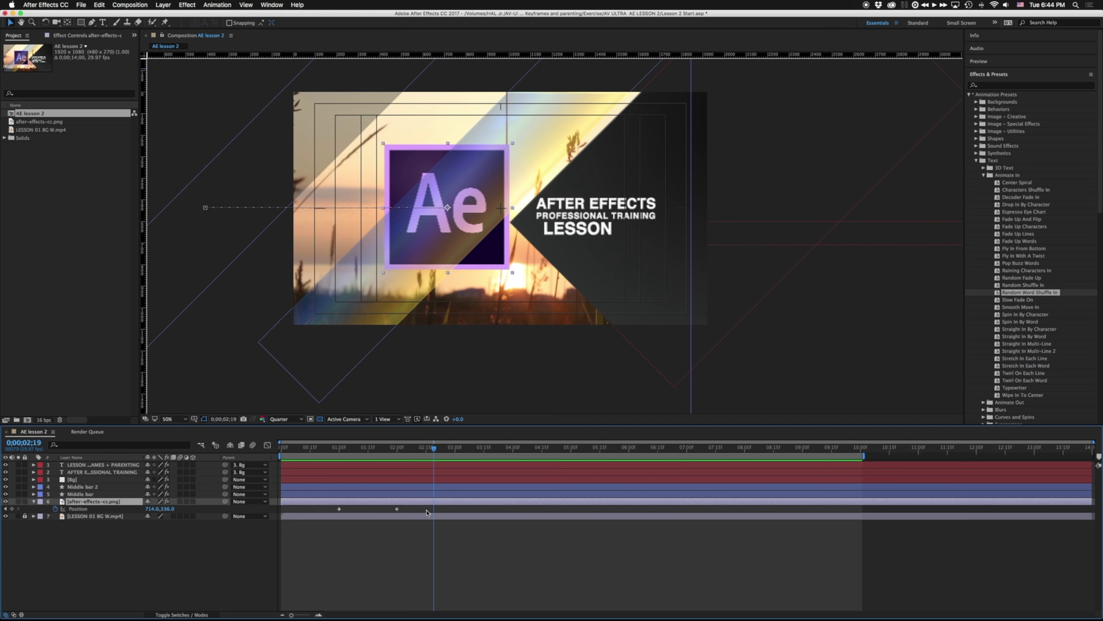
# - Select both Position keyframes of after-effects-cc.png, show their speed graph, and preview the logo's motion from 0;00;00;29
pyautogui.moveTo(428, 512); pyautogui.dragTo(318, 509)
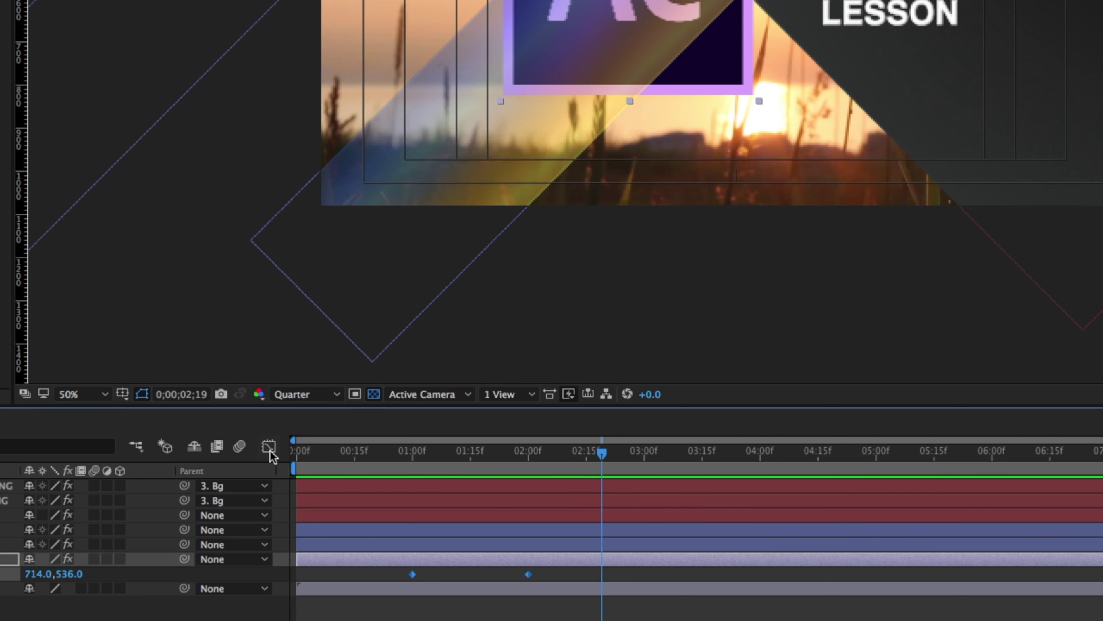
pyautogui.click(269, 448)
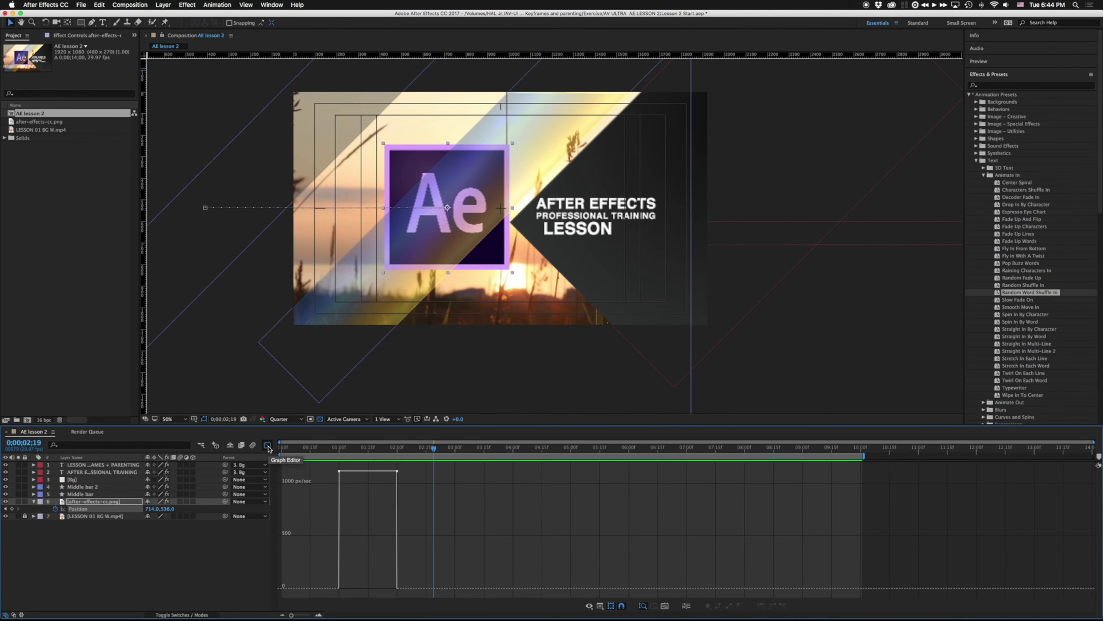
pyautogui.click(339, 447)
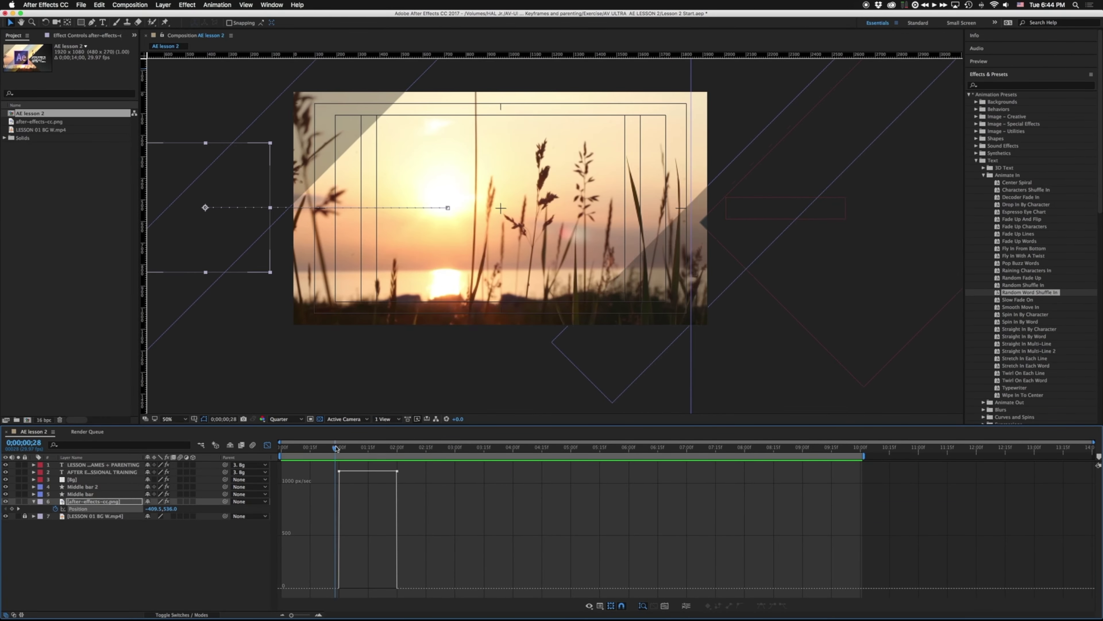
pyautogui.moveTo(339, 447)
pyautogui.mouseDown()
pyautogui.moveTo(402, 447)
pyautogui.moveTo(338, 450)
pyautogui.mouseUp()
pyautogui.press('space')
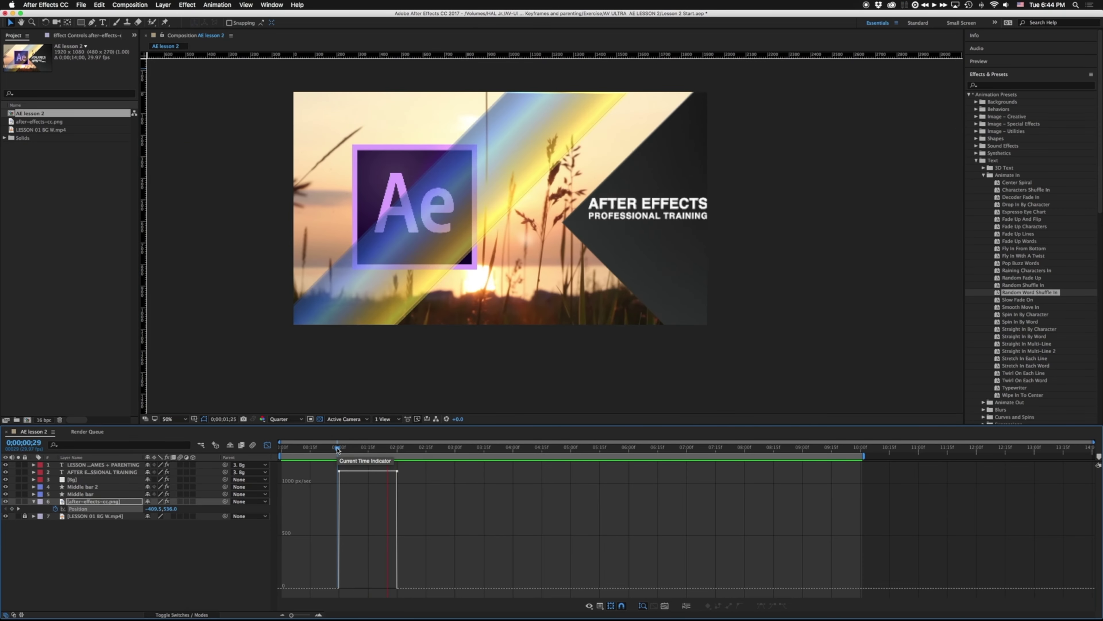
# - Return to the keyframe view and apply Easy Ease to both Position keyframes of after-effects-cc.png
pyautogui.click(267, 445)
pyautogui.moveTo(413, 503); pyautogui.dragTo(320, 514)
pyautogui.rightClick(339, 510)
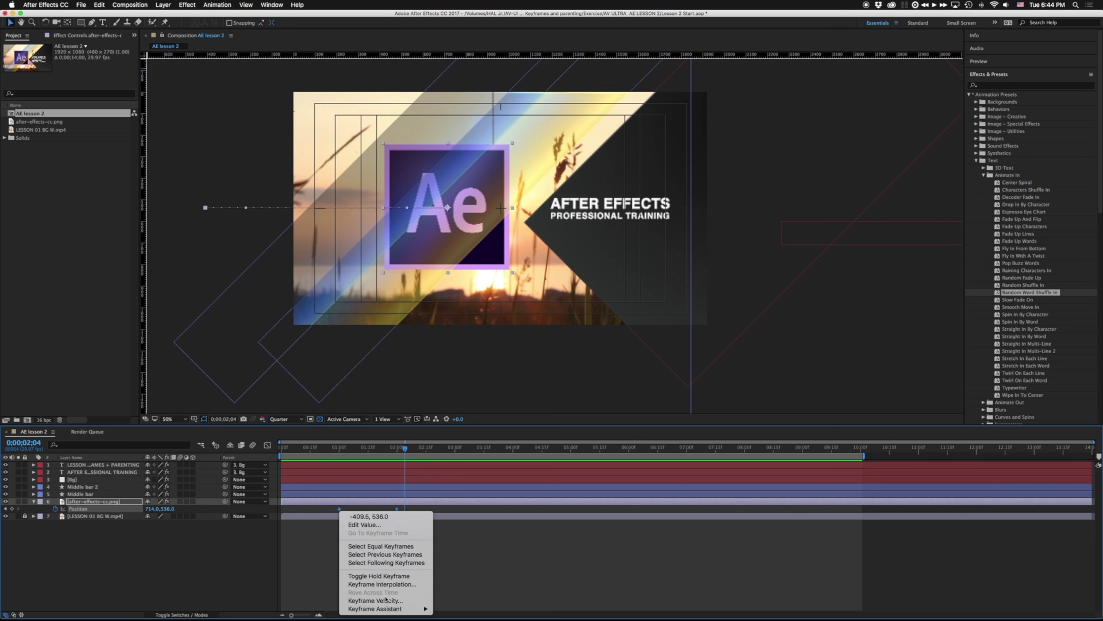
pyautogui.moveTo(388, 609)
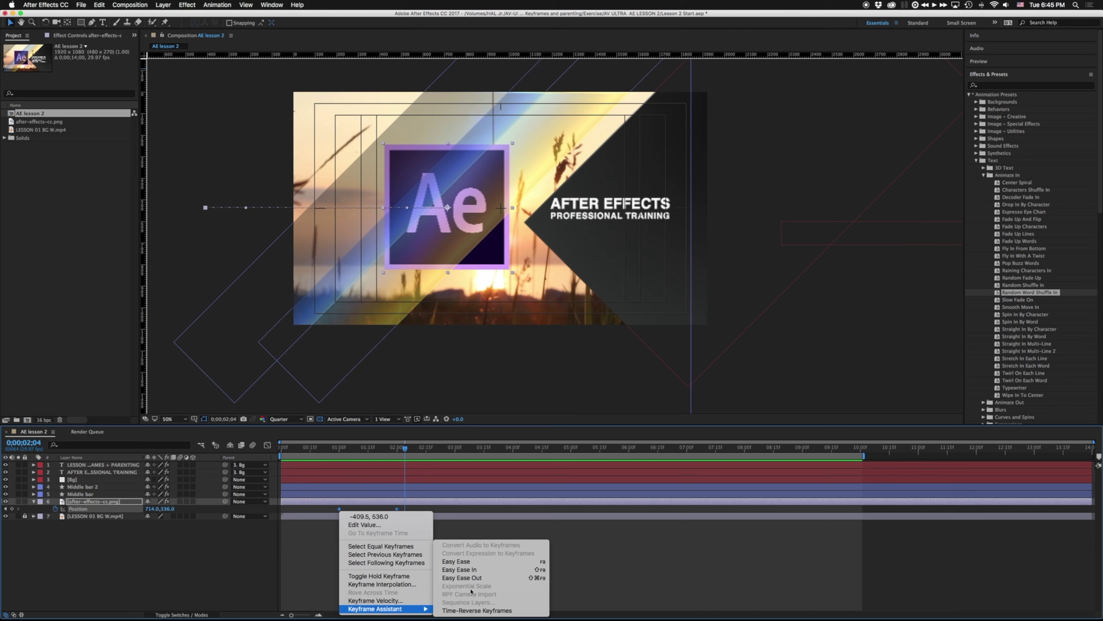
pyautogui.click(488, 562)
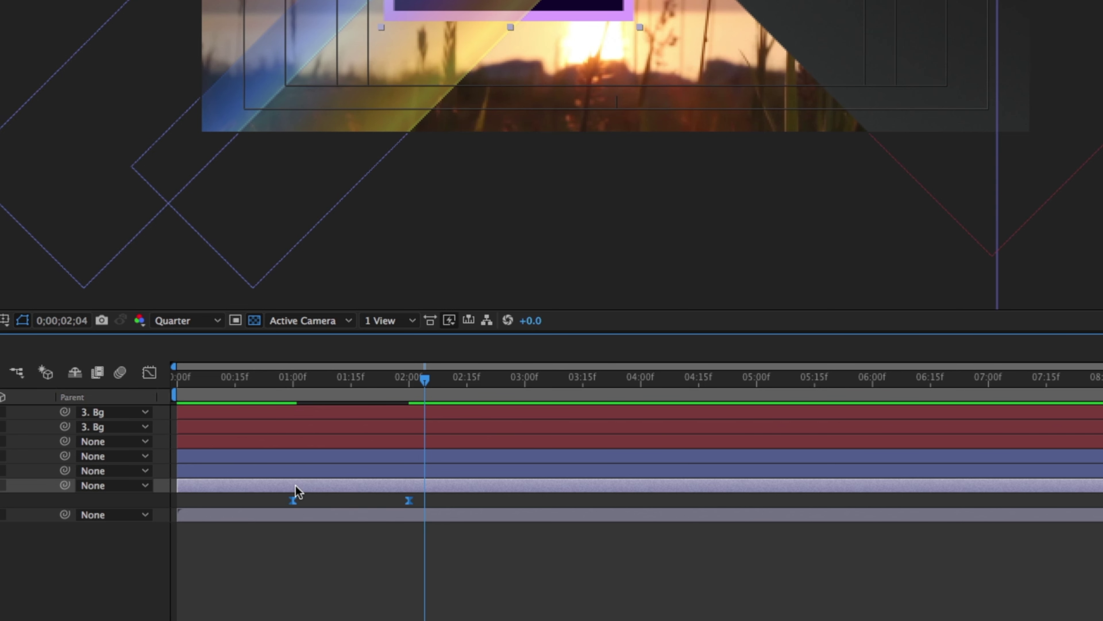
# - Solo the logo layer, move its last Position keyframe to about 0;00;04;06 in the Graph Editor, and preview the slower move
pyautogui.click(150, 373)
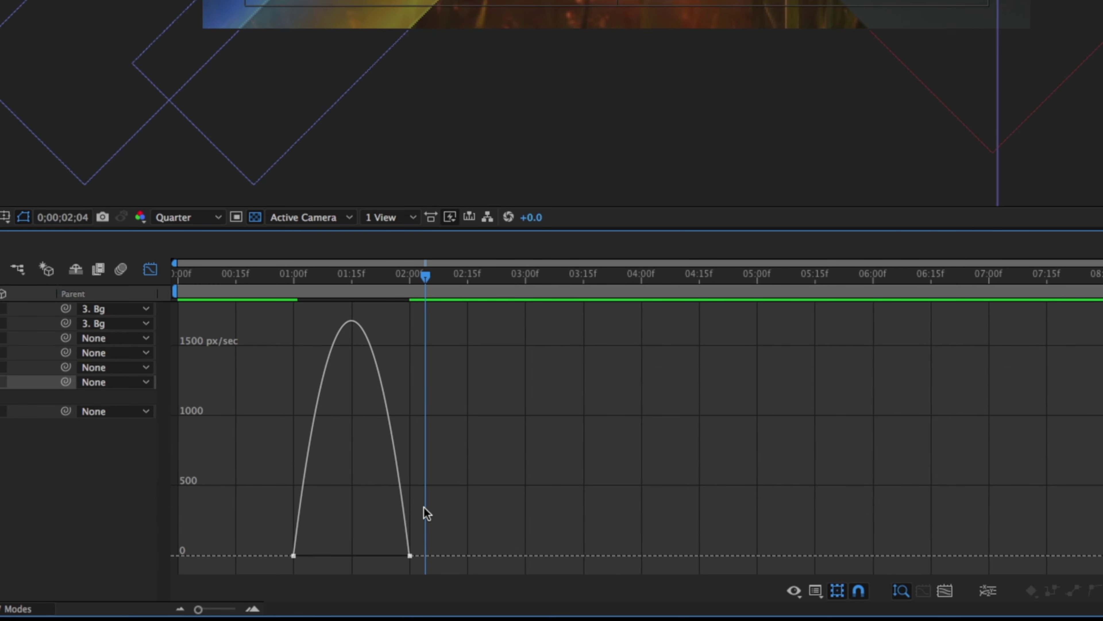
pyautogui.click(409, 555)
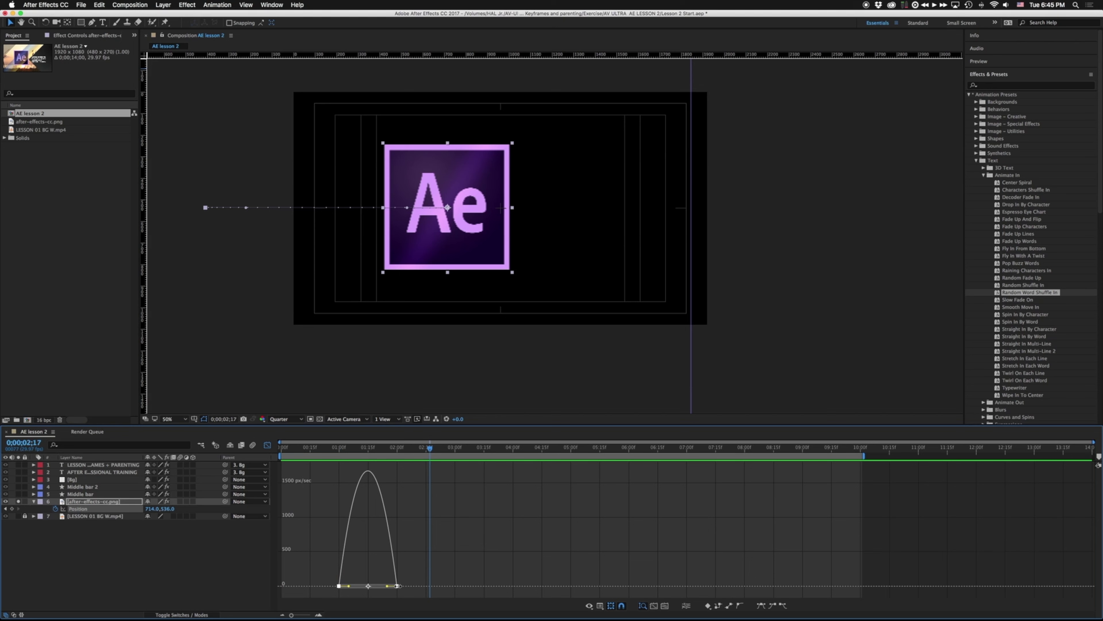
pyautogui.moveTo(399, 588); pyautogui.dragTo(526, 590)
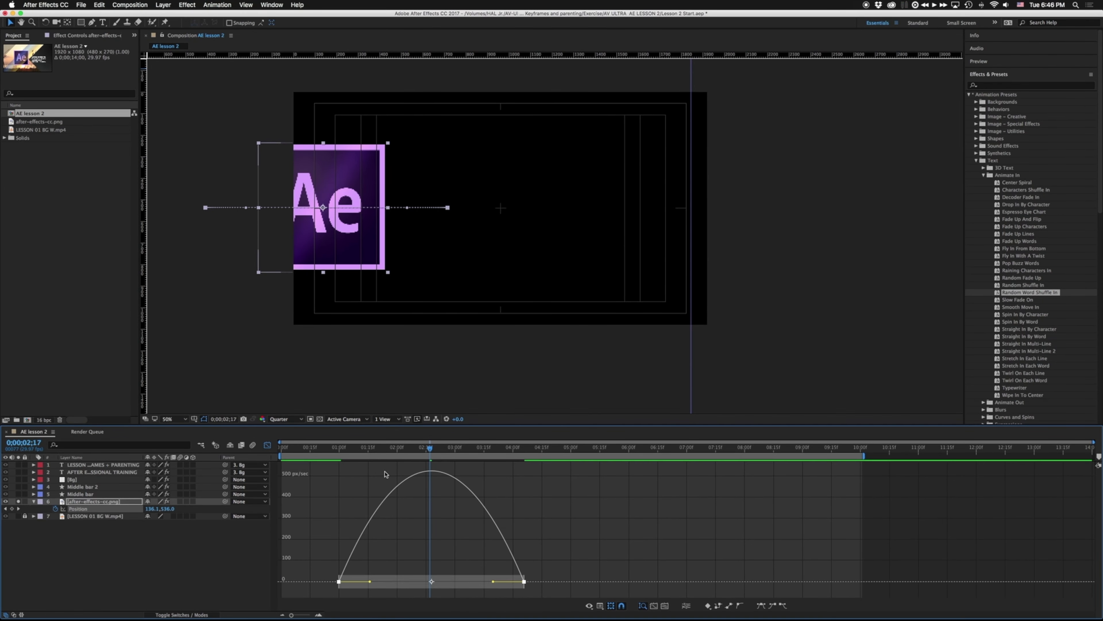
pyautogui.click(330, 448)
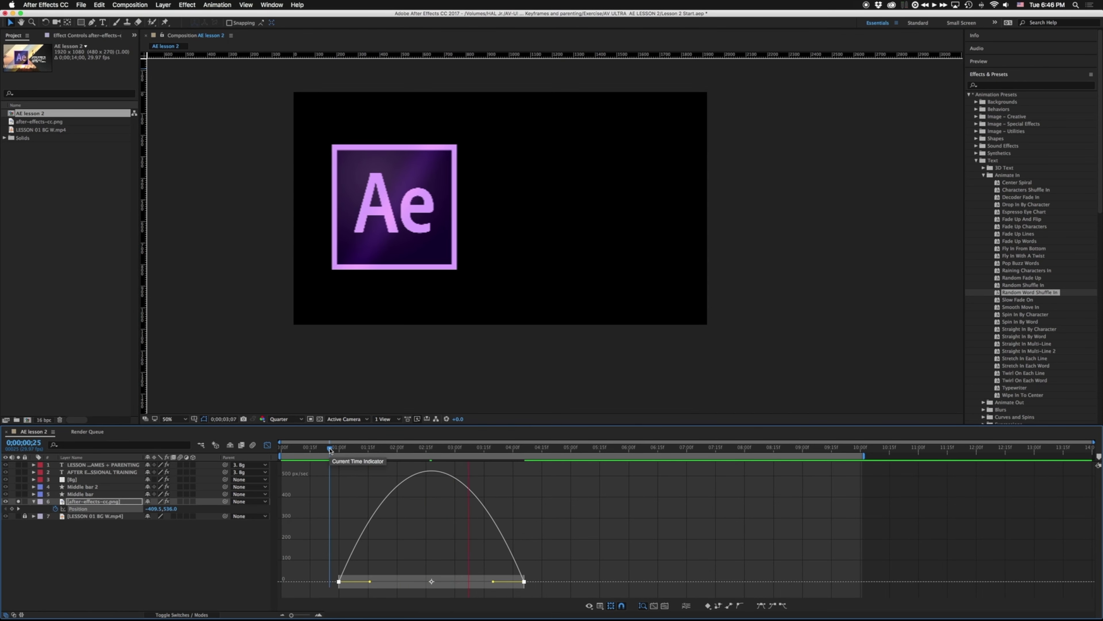
pyautogui.press('space')
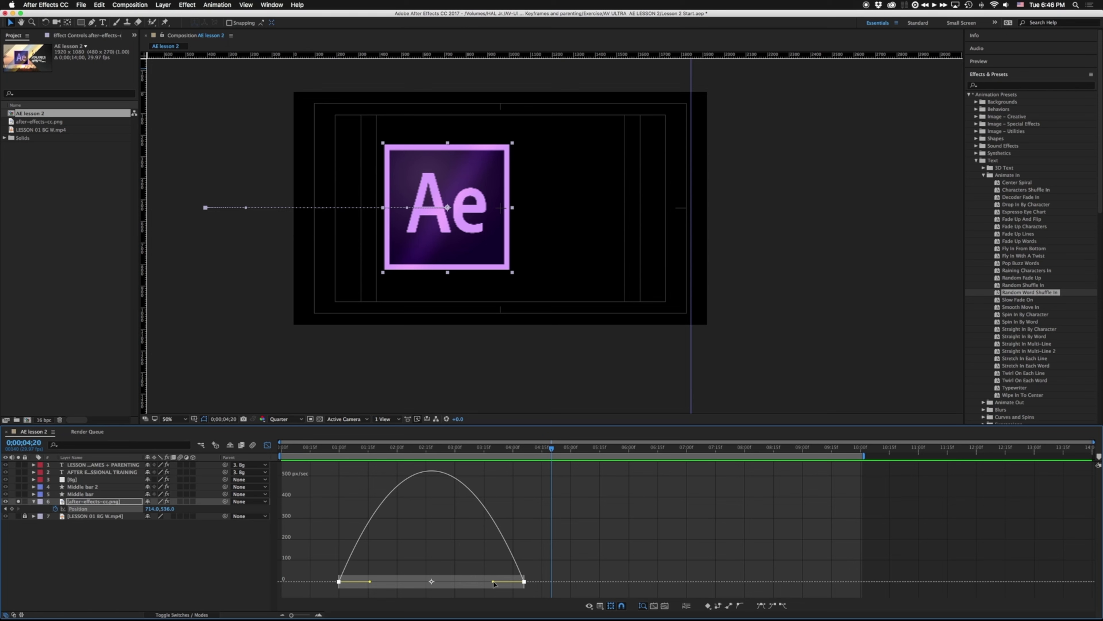
# - Extend the logo's final keyframe influence to about the middle of its speed curve for a longer slow-in, and preview it repeatedly
pyautogui.moveTo(493, 582); pyautogui.dragTo(433, 585)
pyautogui.click(339, 452)
pyautogui.press('space')
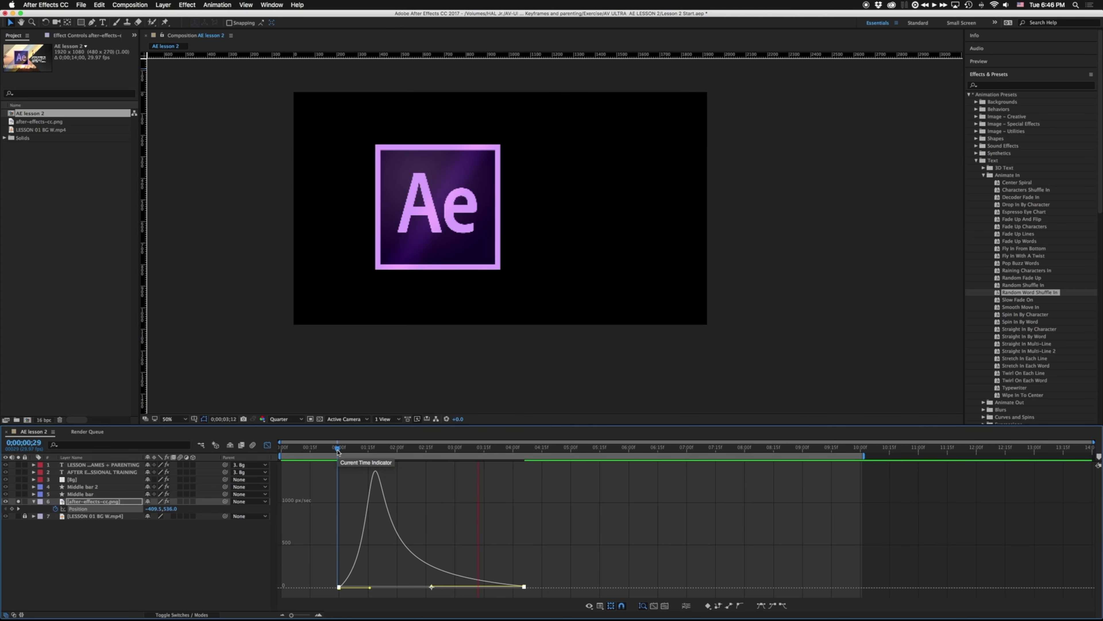
pyautogui.press('space')
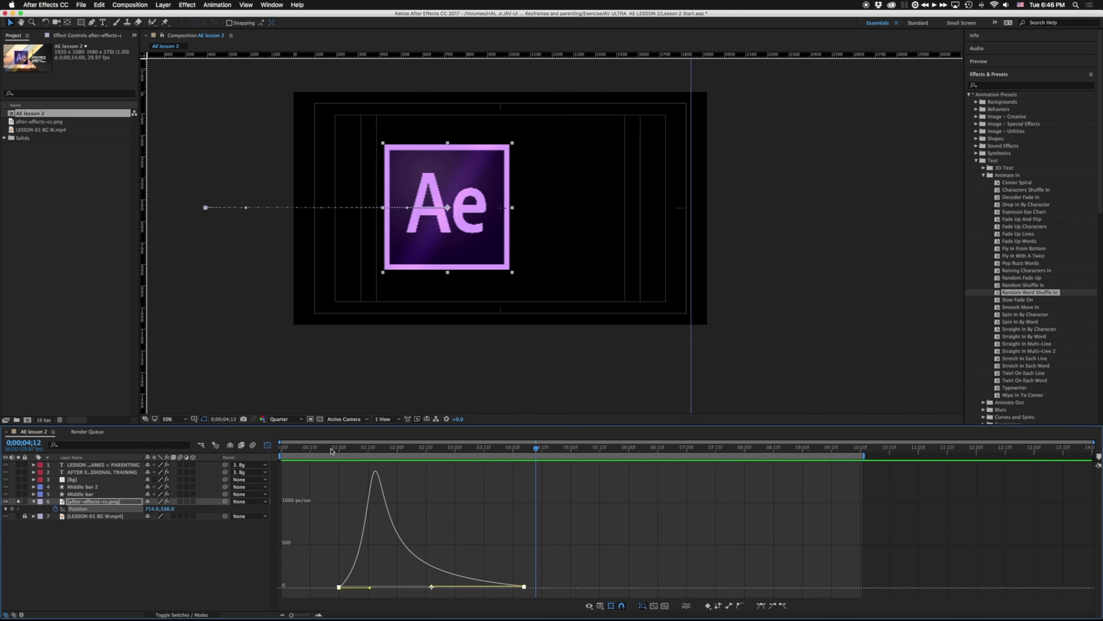
pyautogui.click(331, 452)
pyautogui.press('space')
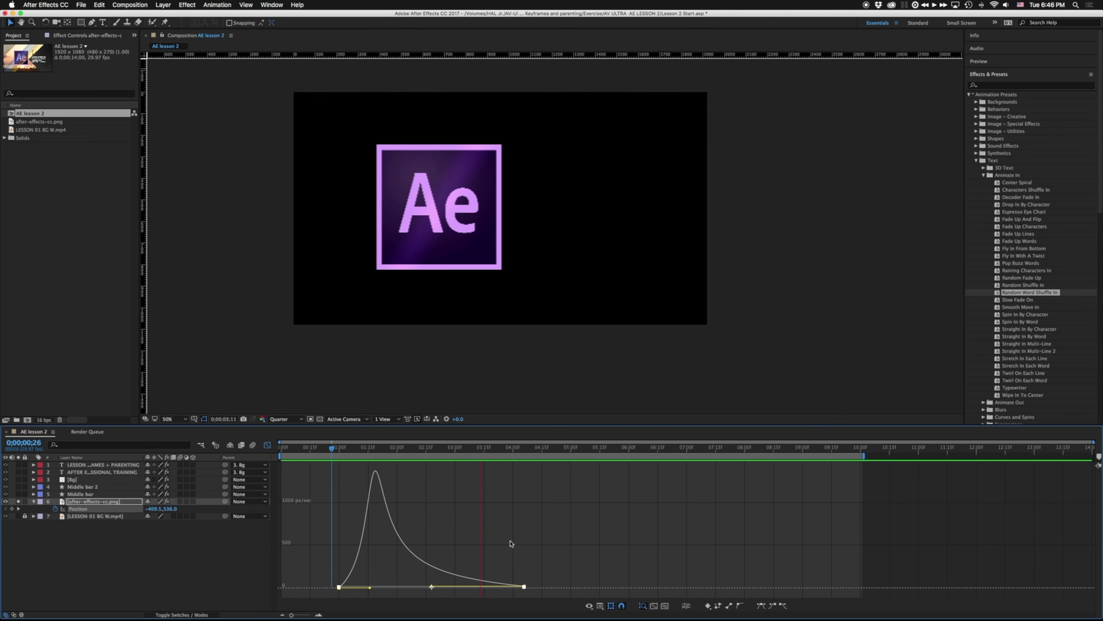
pyautogui.press('space')
# - Close the Graph Editor, unsolo the logo layer, and preview the full composition from 0;00;00;13
pyautogui.click(268, 445)
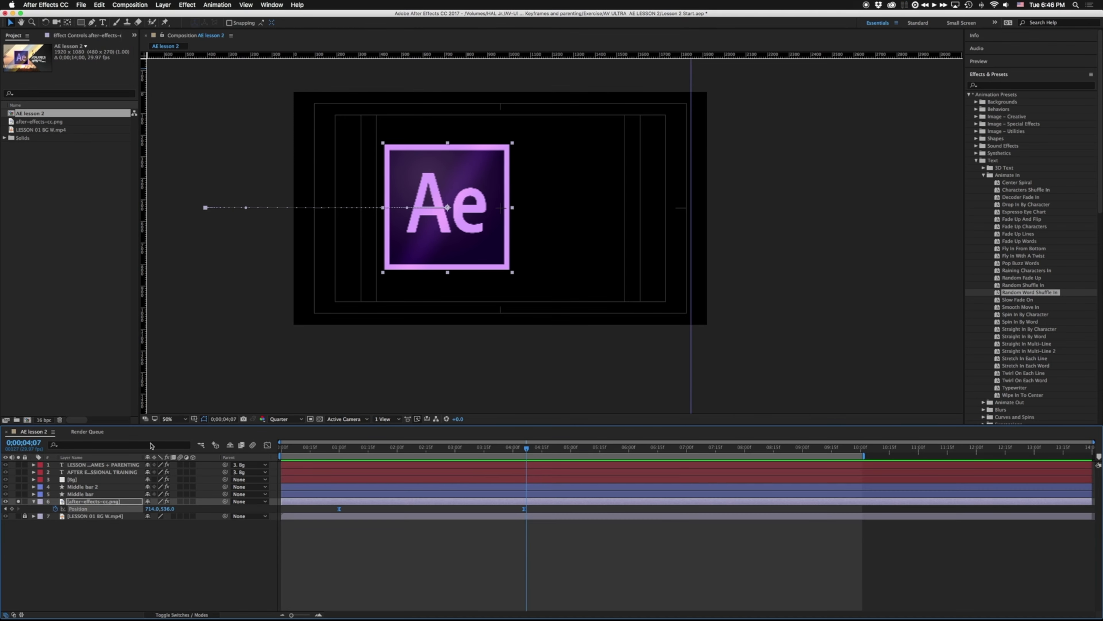
pyautogui.click(18, 501)
pyautogui.click(307, 449)
pyautogui.press('space')
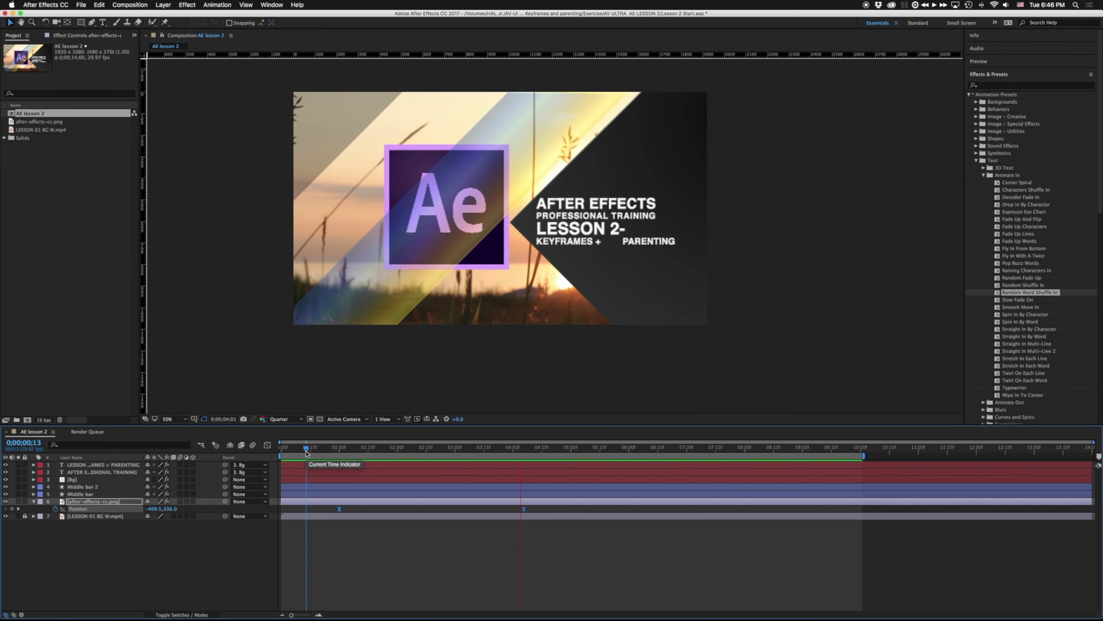
pyautogui.press('space')
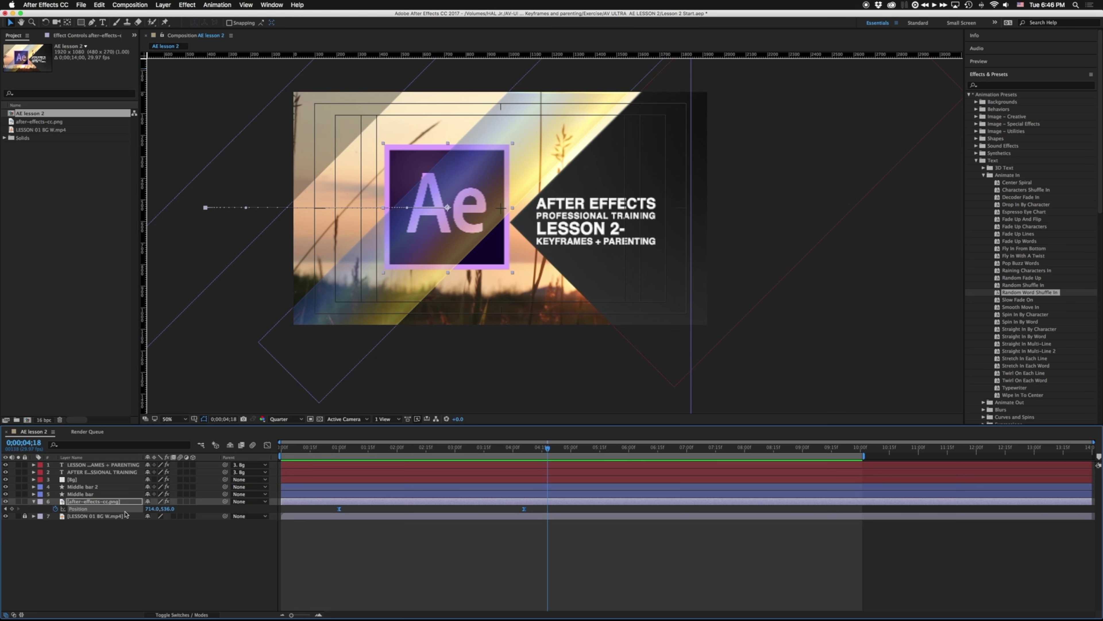
pyautogui.click(83, 517)
pyautogui.click(51, 517)
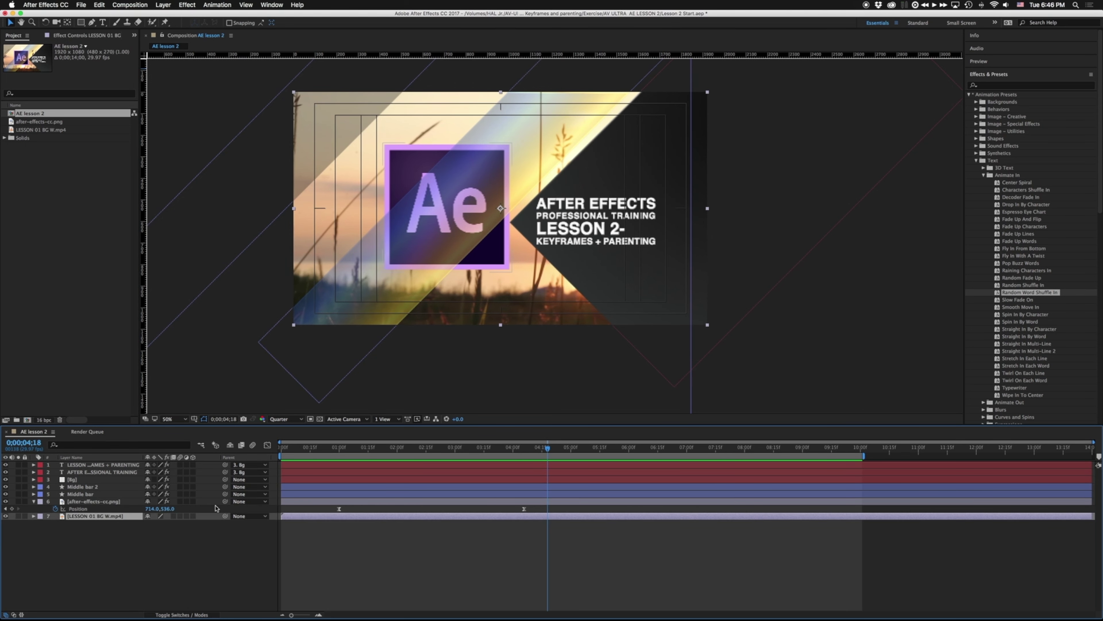
pyautogui.click(25, 516)
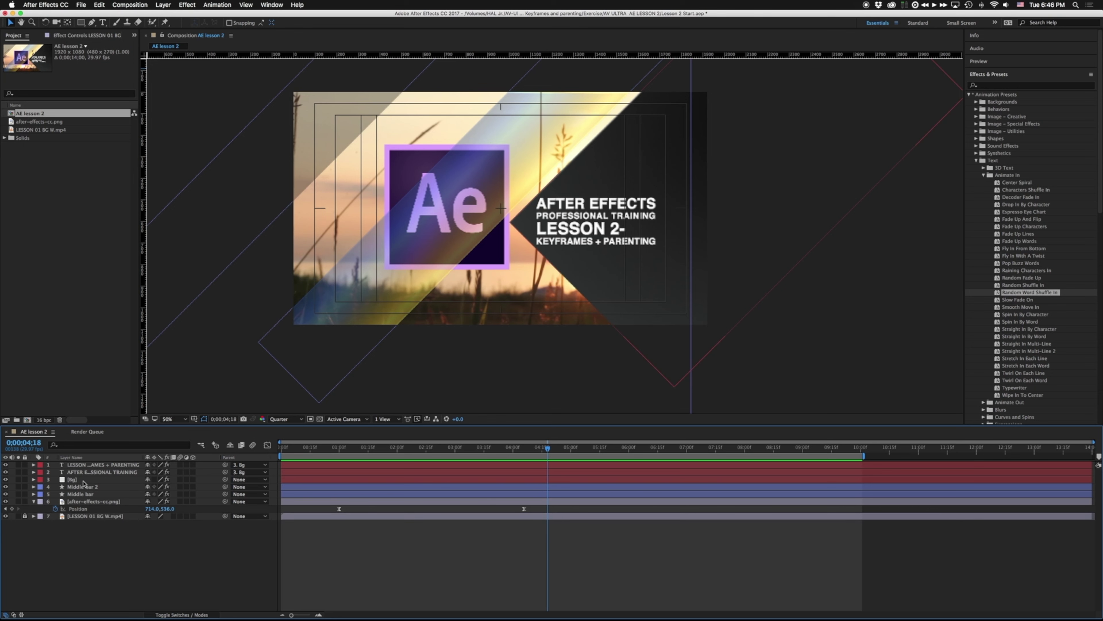
# - Reveal the Bg layer's Position keyframes and apply Easy Ease to both
pyautogui.click(84, 479)
pyautogui.press('p')
pyautogui.moveTo(426, 493); pyautogui.dragTo(286, 482)
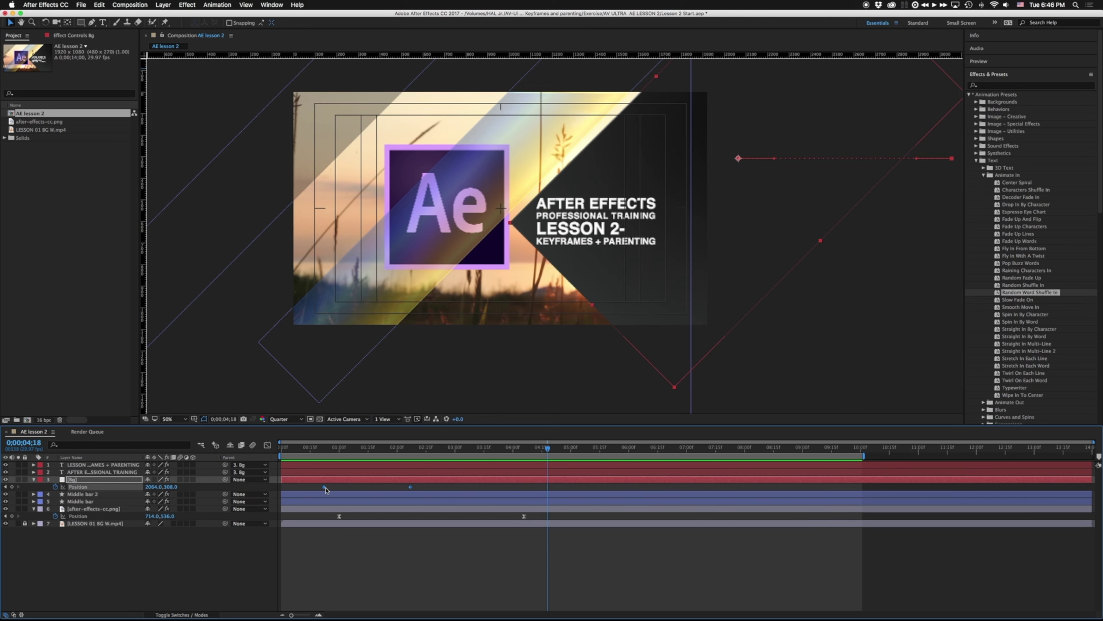
pyautogui.rightClick(324, 487)
pyautogui.moveTo(369, 590)
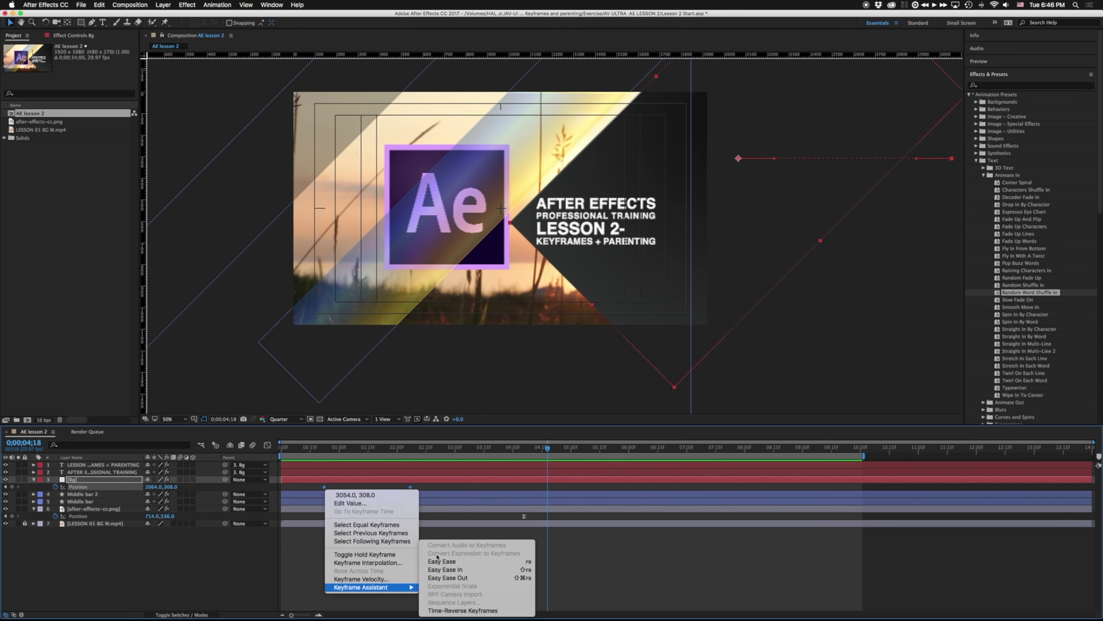
pyautogui.click(438, 562)
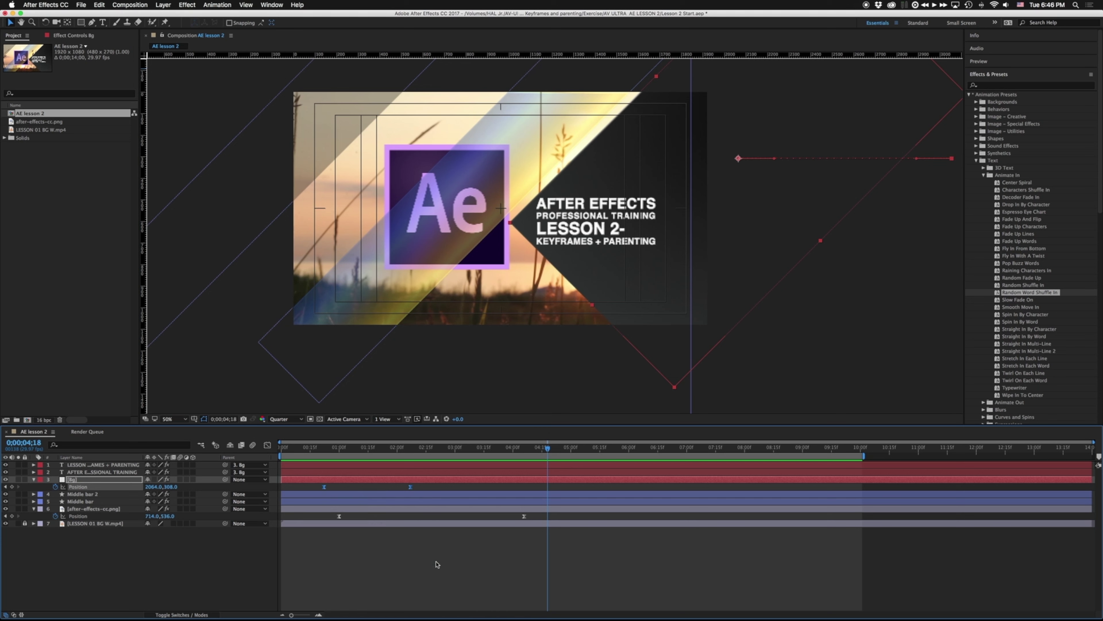
# - In the Graph Editor, lengthen the incoming influence of Bg's last Position keyframe so the speed peaks early
pyautogui.click(267, 445)
pyautogui.click(410, 589)
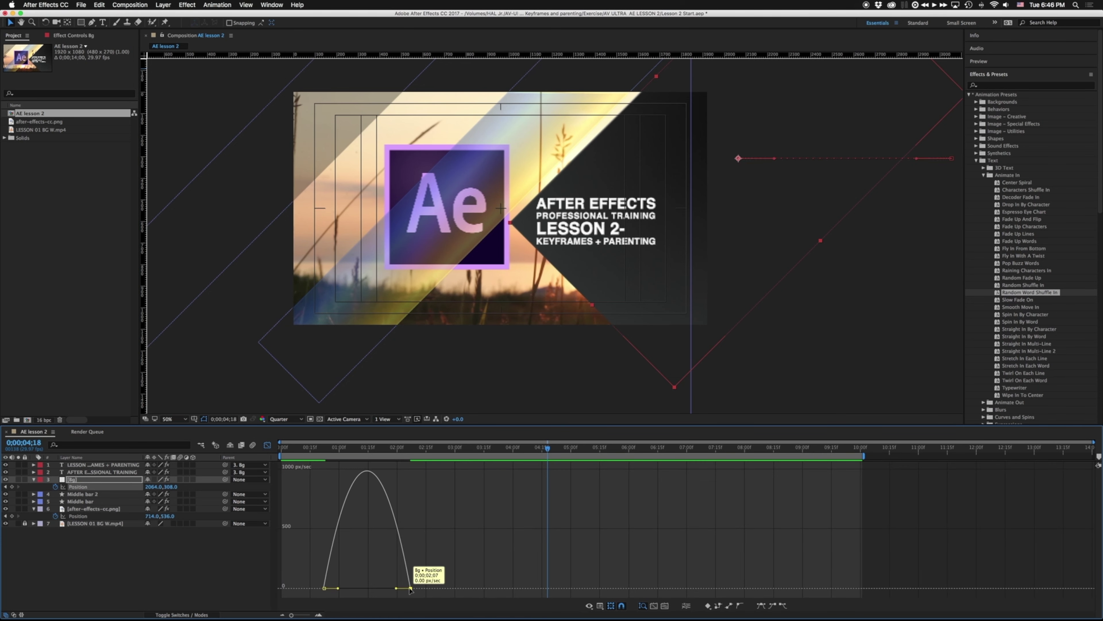
pyautogui.moveTo(393, 590); pyautogui.dragTo(374, 589)
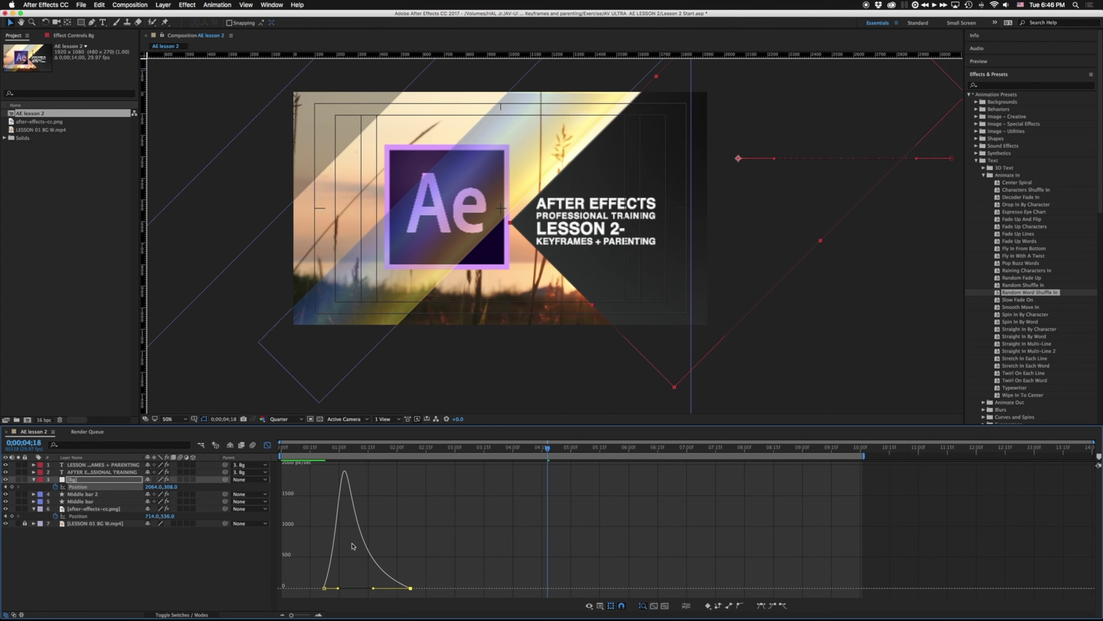
# - Reveal the Position keyframes of Middle bar and Middle bar 2 in the keyframe view and apply Easy Ease to all four
pyautogui.click(86, 502)
pyautogui.press('p')
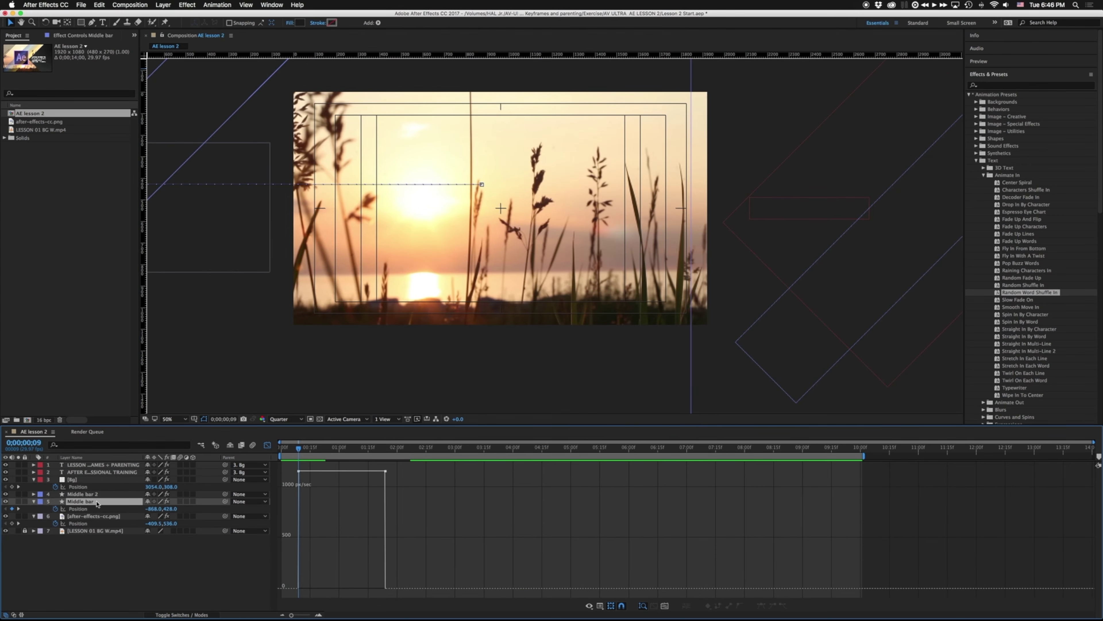
pyautogui.hotkey('shift', 'F3')
pyautogui.click(88, 494)
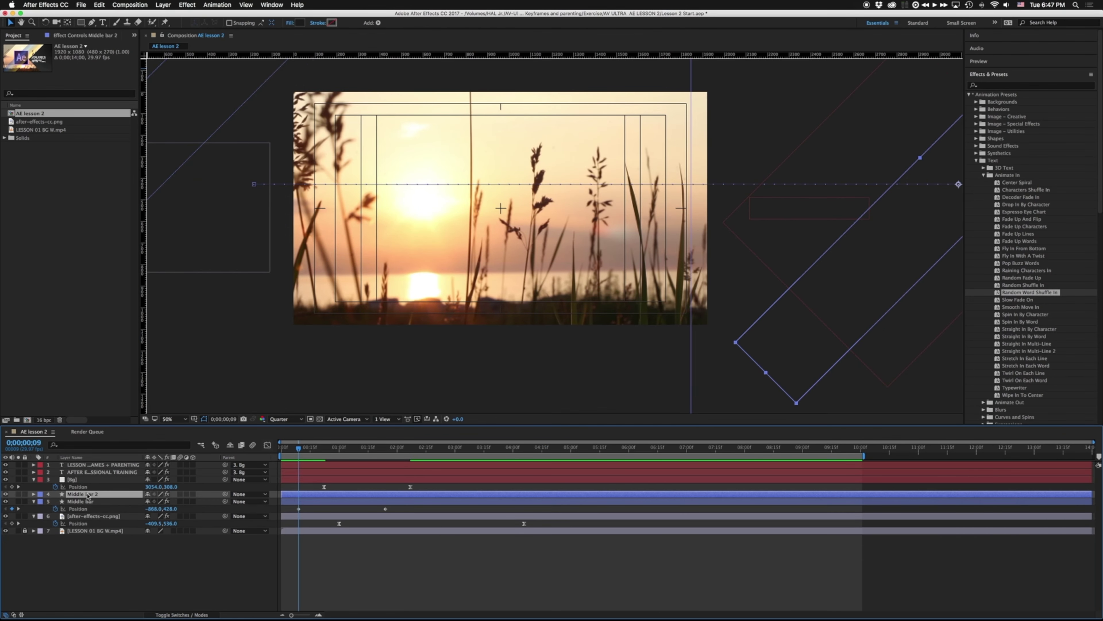
pyautogui.press('p')
pyautogui.moveTo(467, 520); pyautogui.dragTo(287, 500)
pyautogui.rightClick(299, 505)
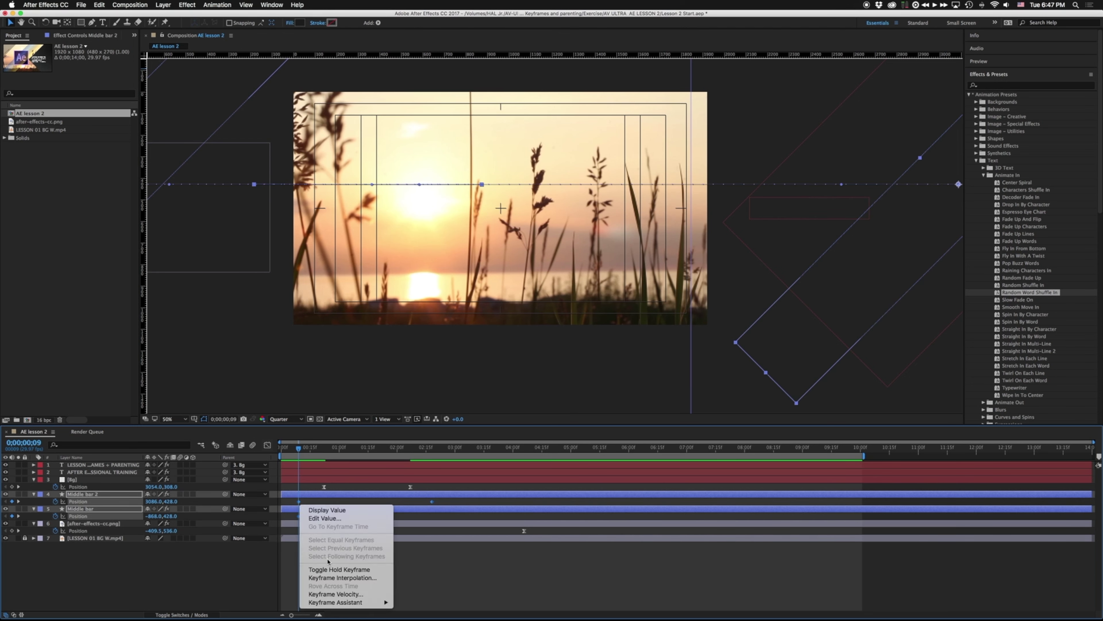
pyautogui.moveTo(348, 602)
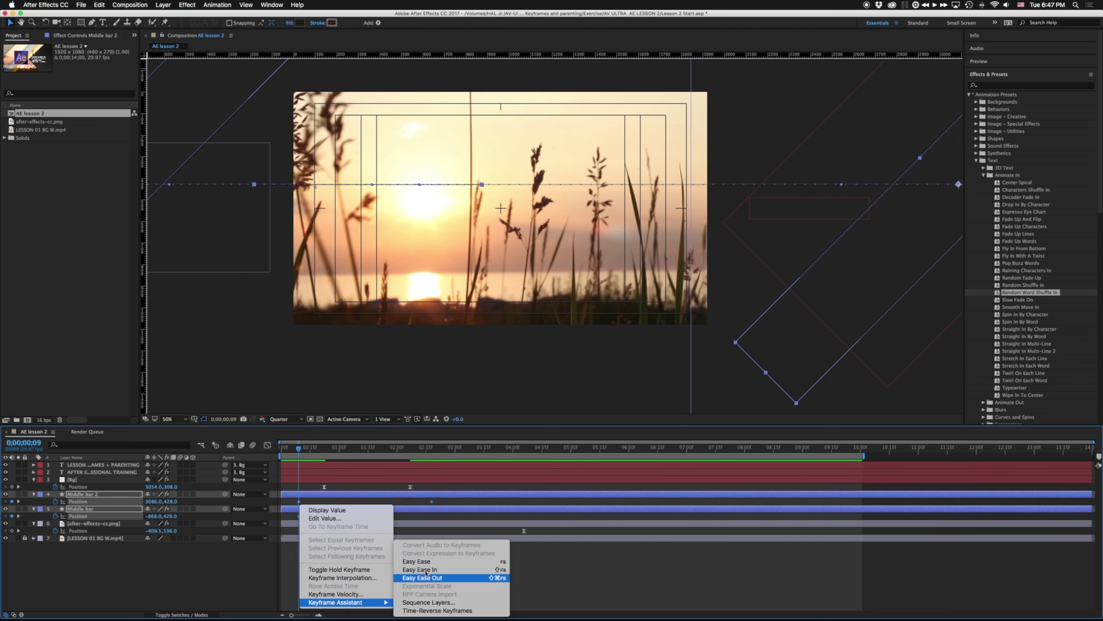
pyautogui.click(441, 562)
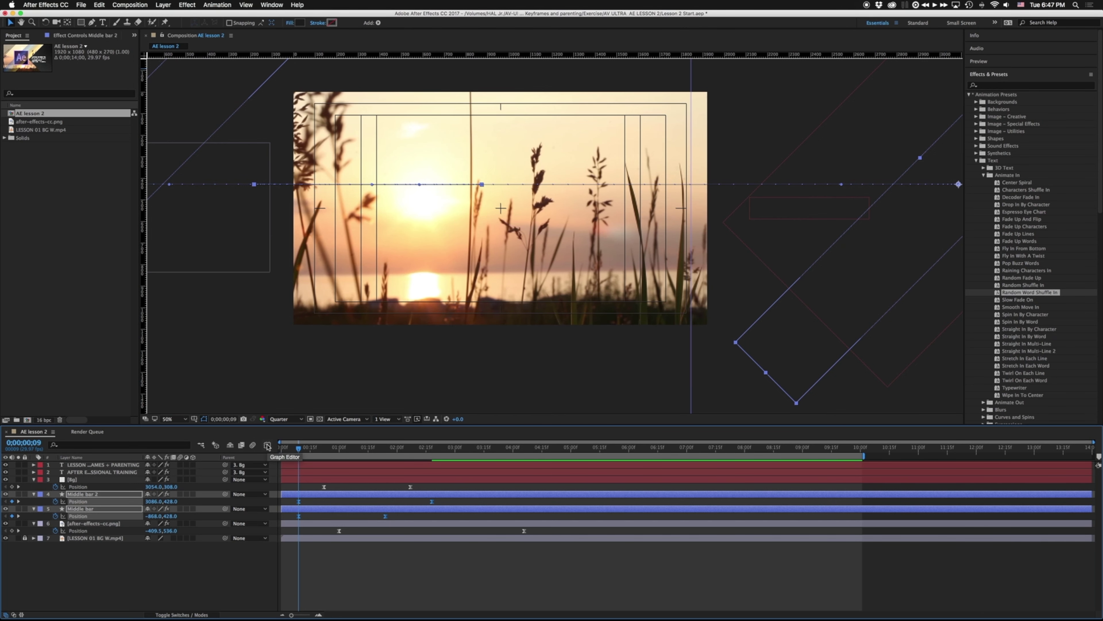
# - Lengthen the incoming influence of both middle bars' last Position keyframes together in the Graph Editor, preview the composition, and close the graph
pyautogui.click(267, 445)
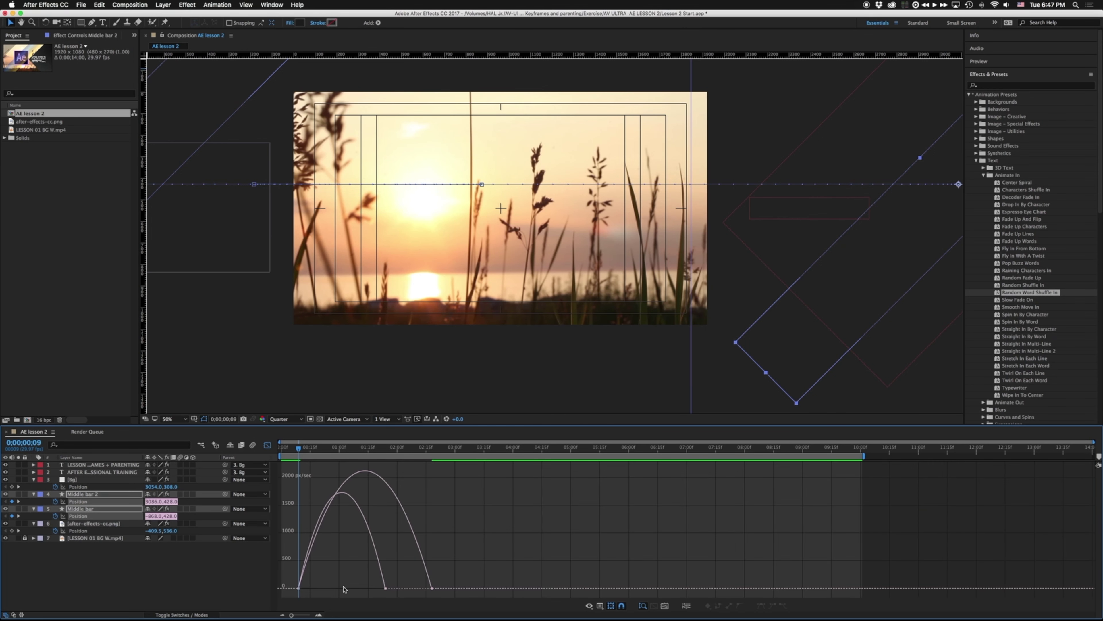
pyautogui.click(385, 589)
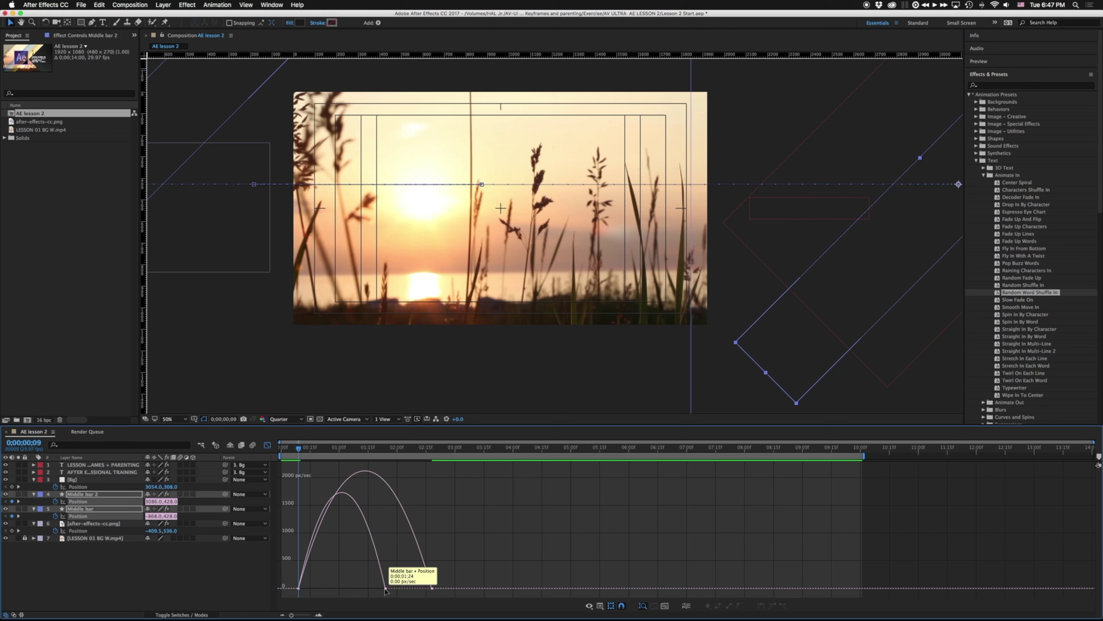
pyautogui.keyDown('shift'); pyautogui.click(432, 589); pyautogui.keyUp('shift')
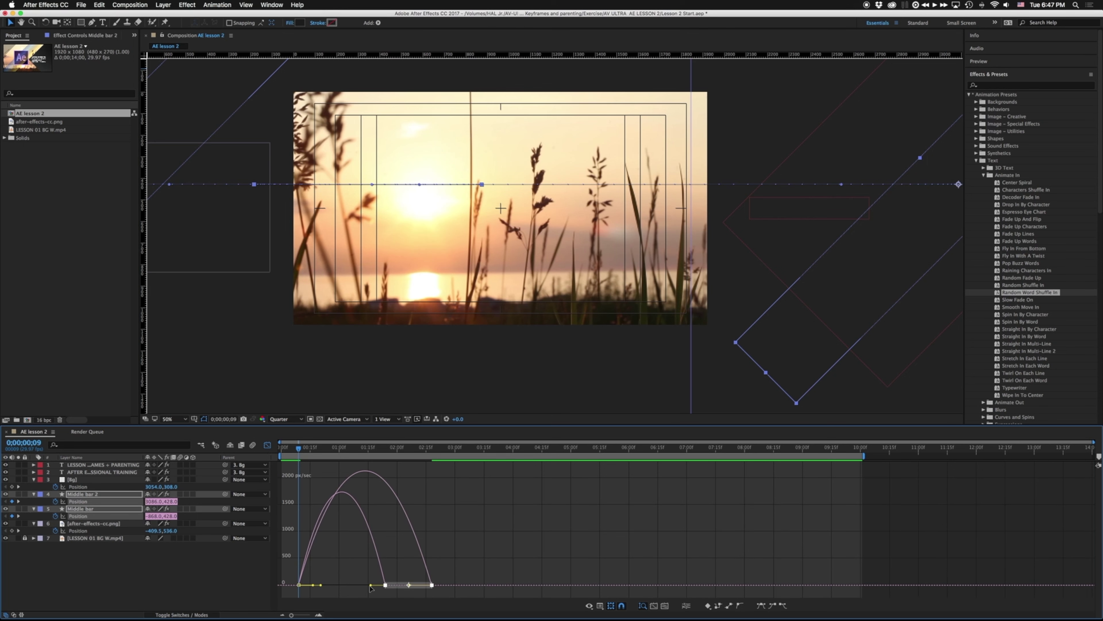
pyautogui.moveTo(371, 588); pyautogui.dragTo(336, 588)
pyautogui.press('space')
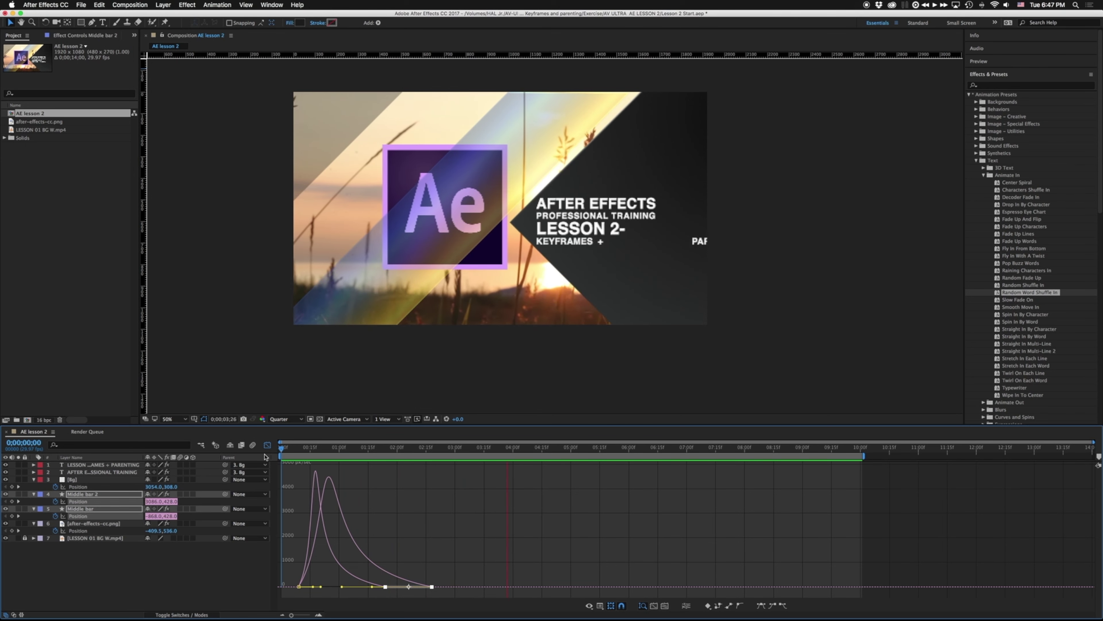
pyautogui.click(267, 445)
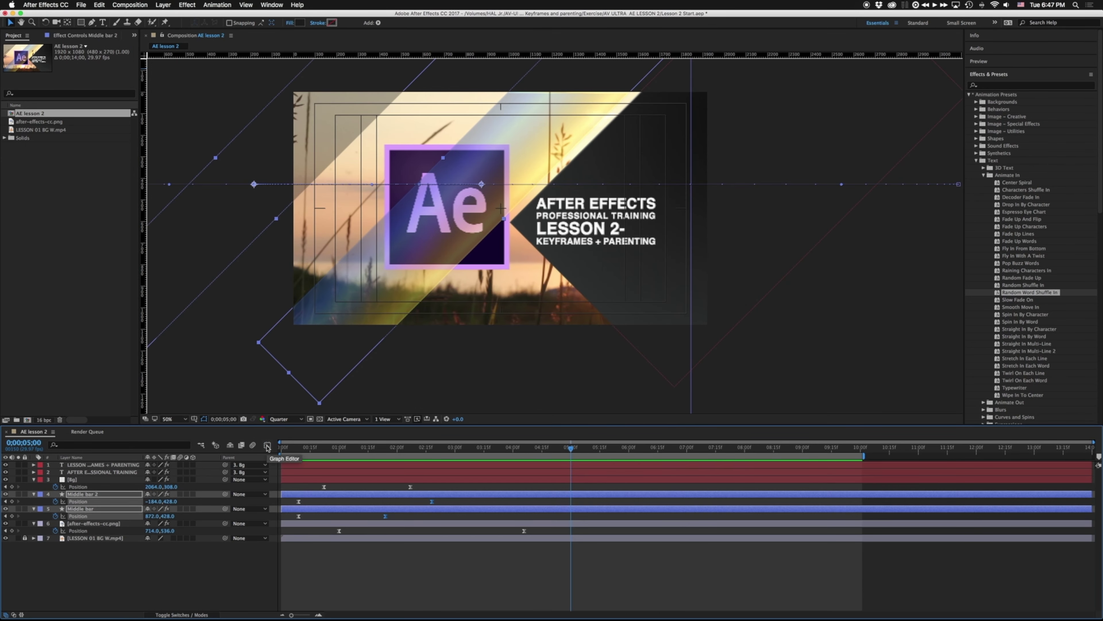
# - Preview the whole composition from its first frame and look over its final seconds
pyautogui.moveTo(572, 451); pyautogui.dragTo(278, 453)
pyautogui.press('space')
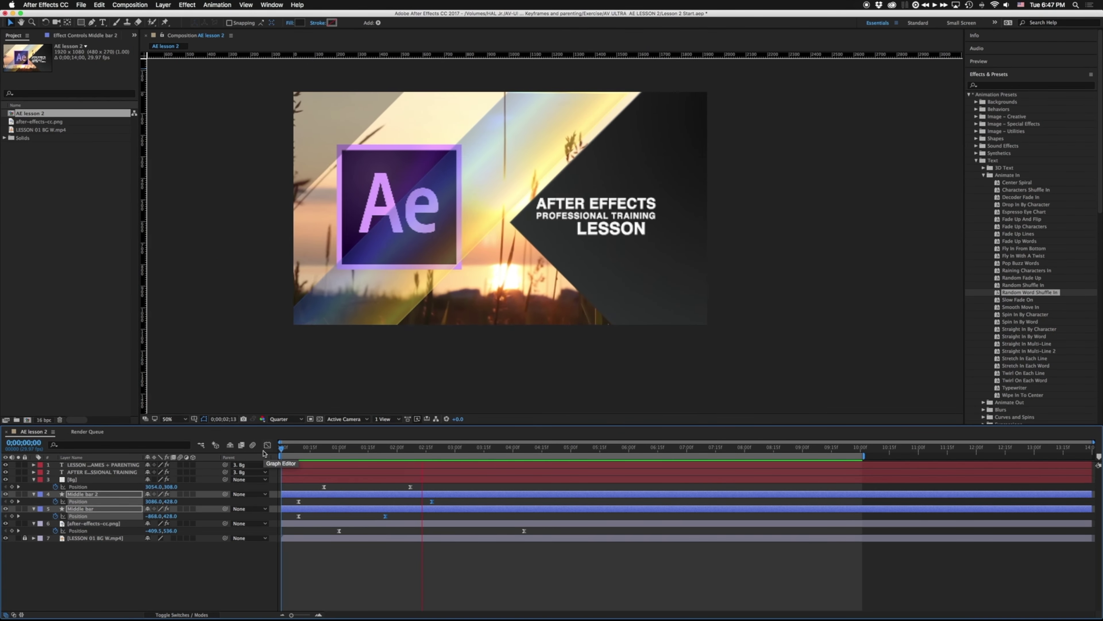
pyautogui.press('space')
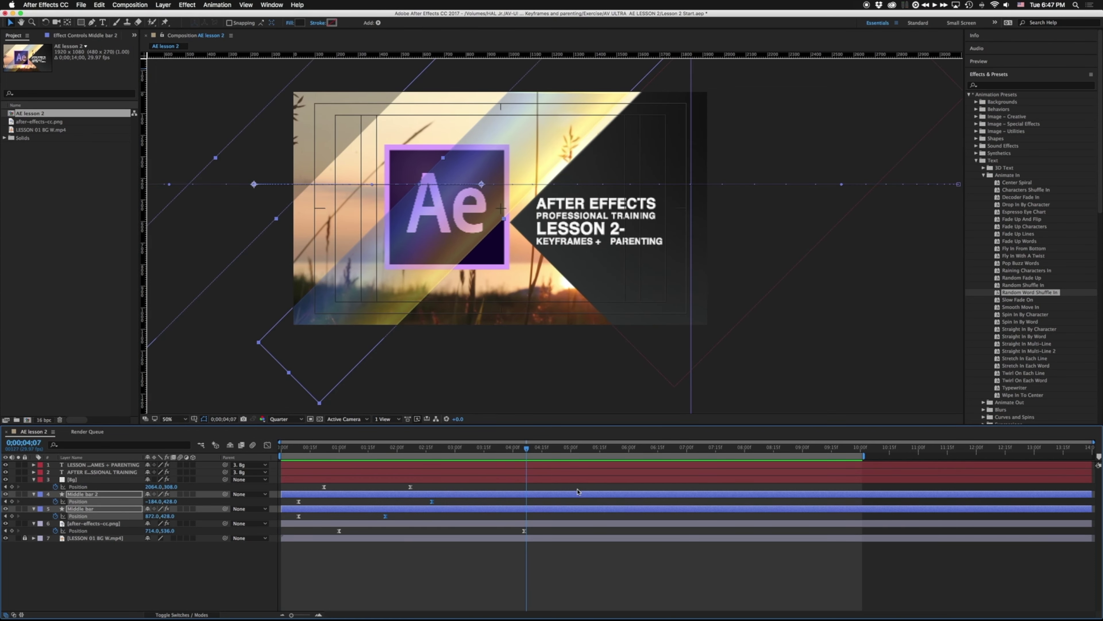
pyautogui.click(840, 449)
pyautogui.moveTo(839, 450); pyautogui.dragTo(830, 451)
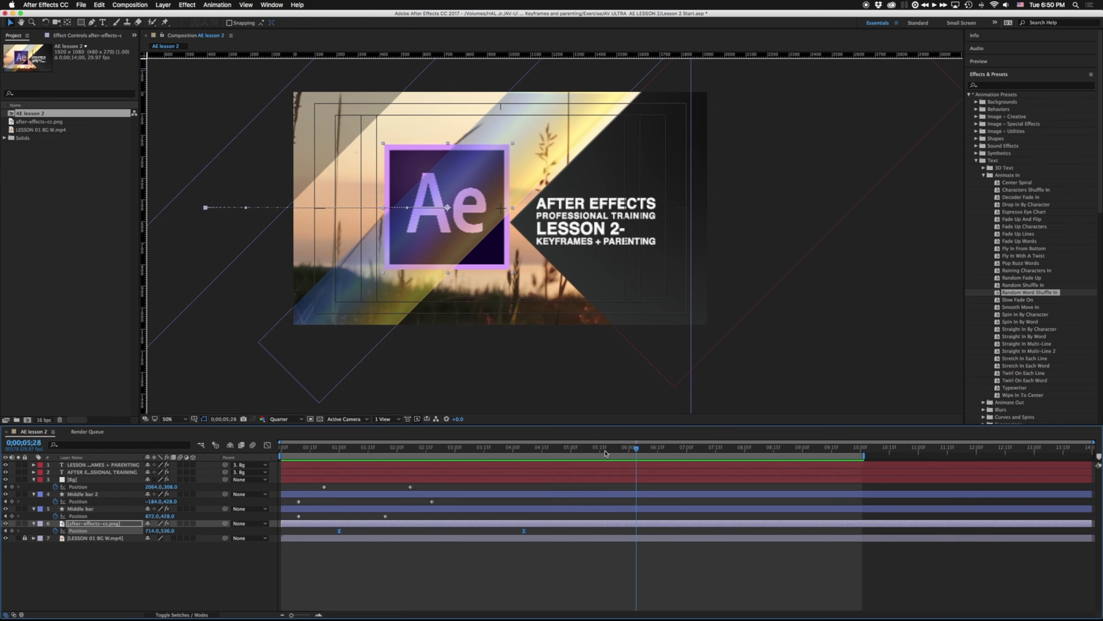
# - Add a Position keyframe to the after-effects-cc.png layer at 0;00;08;15, holding its current position
pyautogui.moveTo(475, 448); pyautogui.dragTo(775, 446)
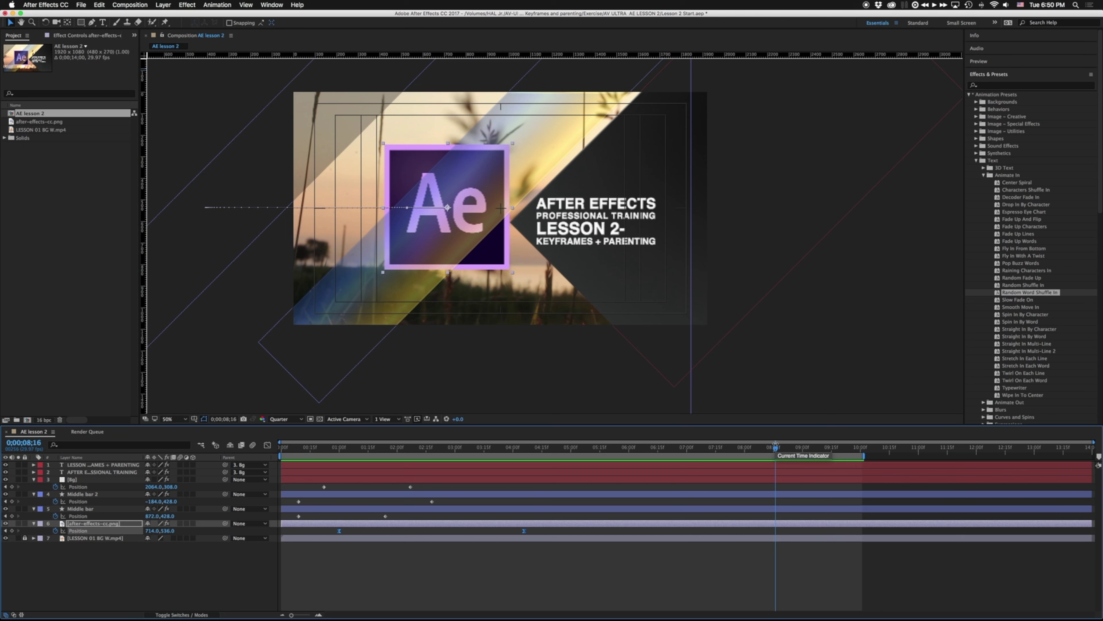
pyautogui.moveTo(775, 450); pyautogui.dragTo(774, 449)
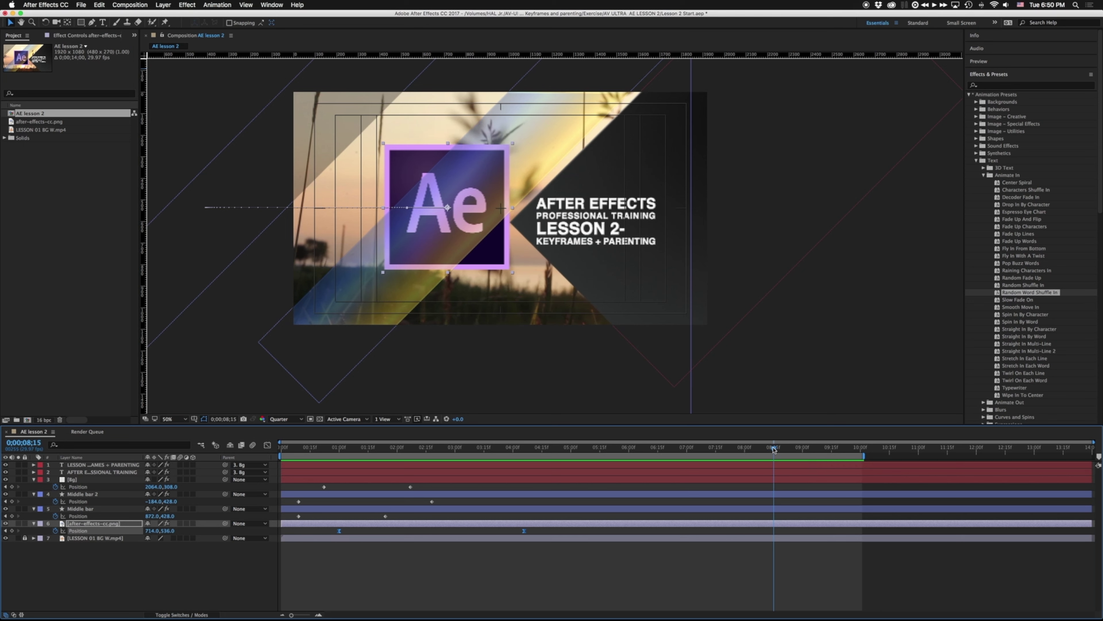
pyautogui.click(55, 531)
pyautogui.press('super+z')
pyautogui.click(12, 531)
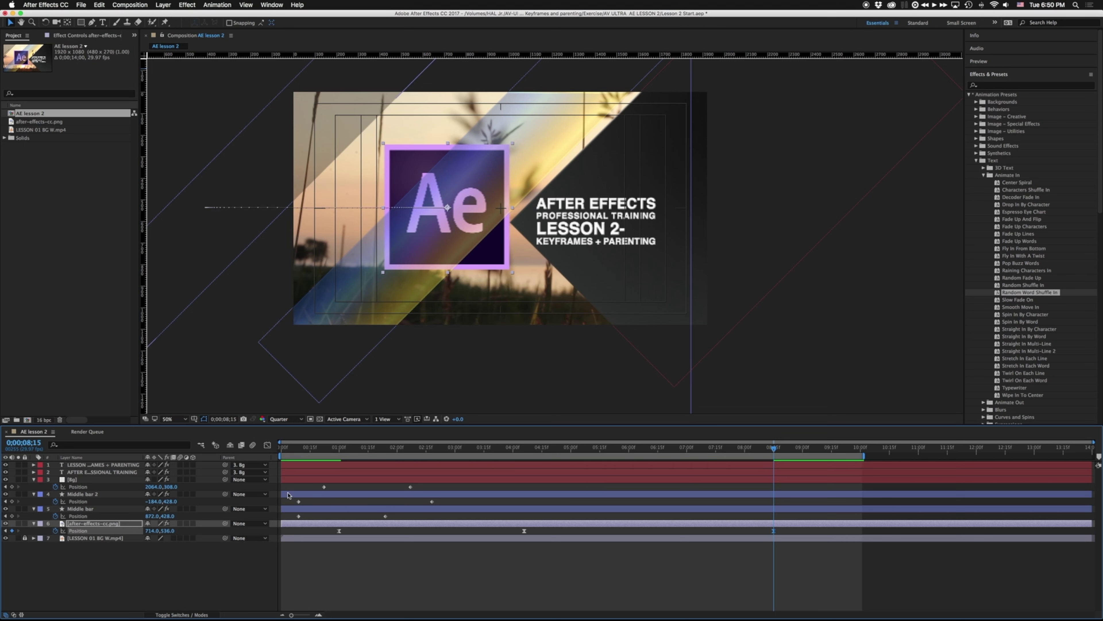
# - At 0;00;09;20, set the after-effects-cc.png layer's X Position to -546 to move the logo out of frame, and scrub through the exit
pyautogui.moveTo(477, 453); pyautogui.dragTo(842, 479)
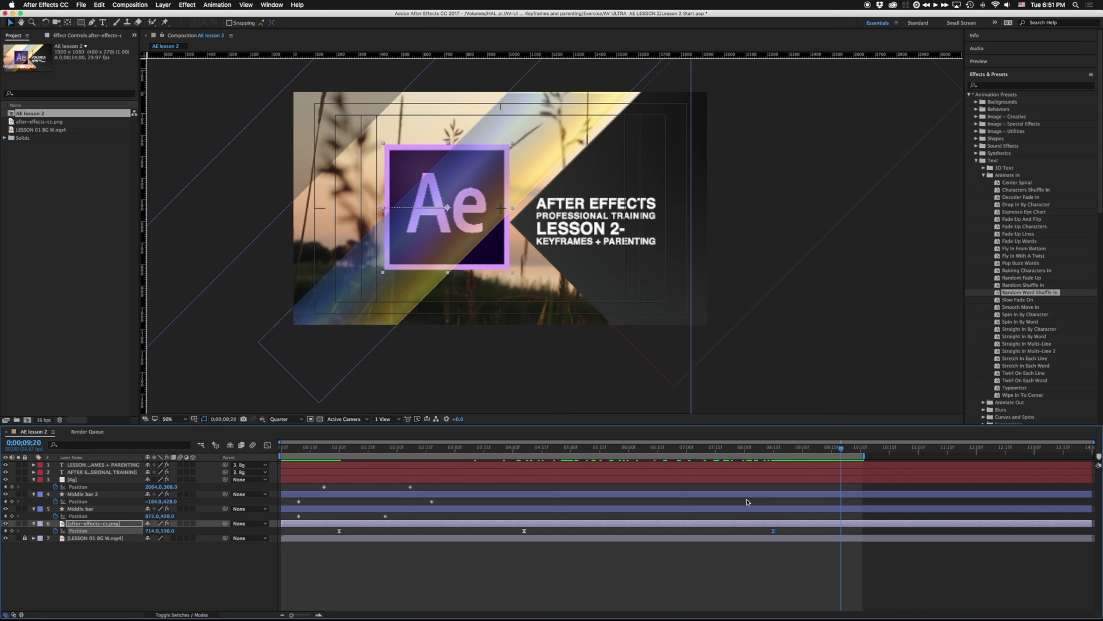
pyautogui.moveTo(150, 530); pyautogui.dragTo(18, 530)
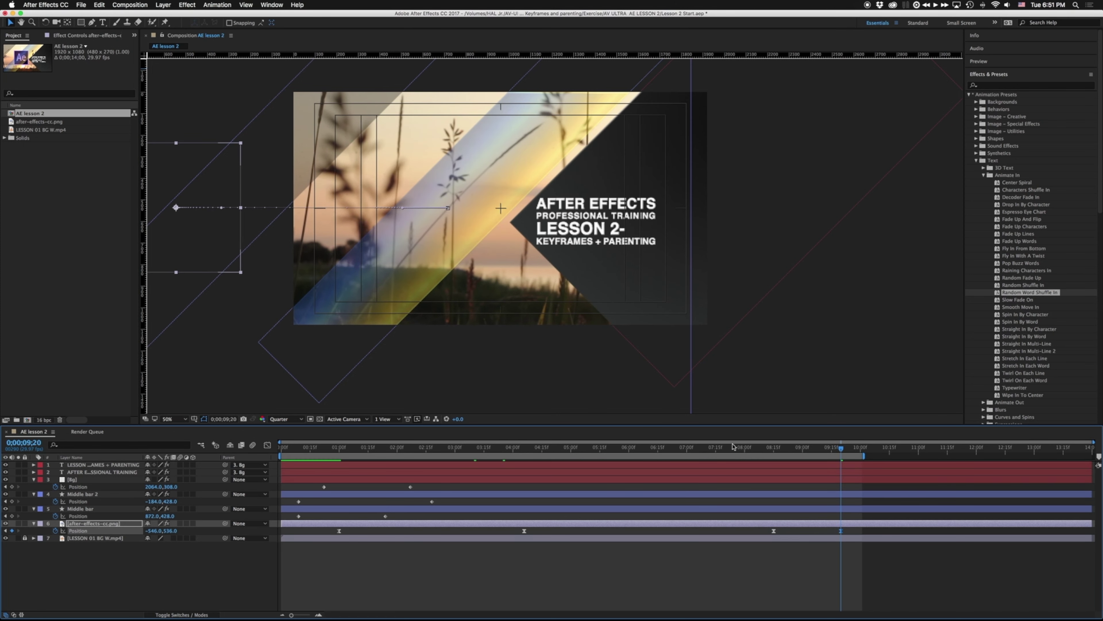
pyautogui.moveTo(453, 452); pyautogui.dragTo(852, 467)
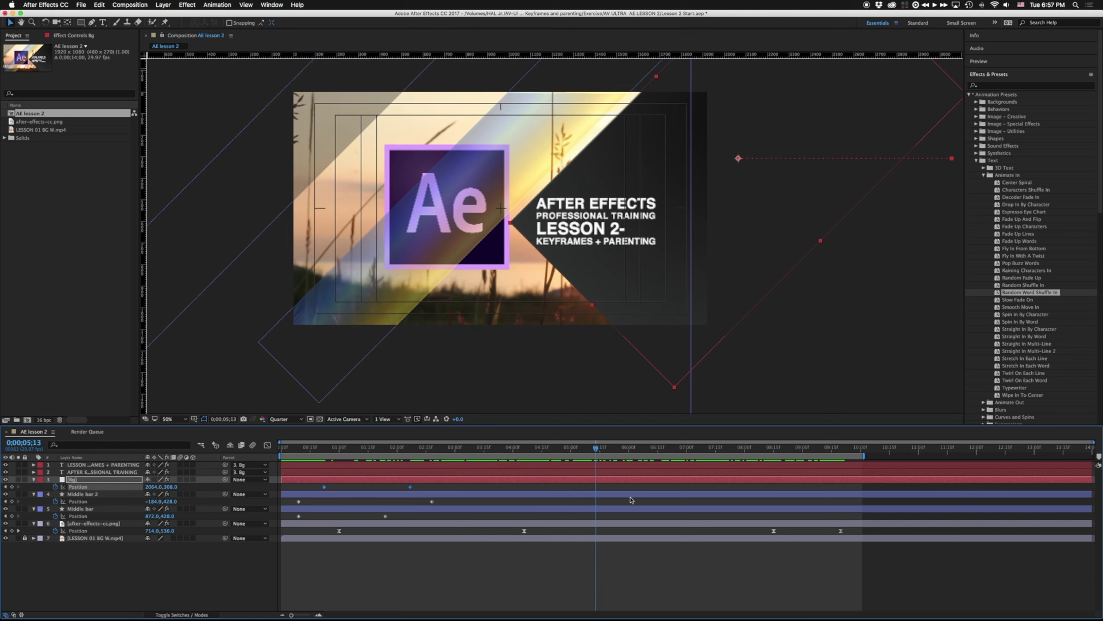
# - Copy both Position keyframes of the Bg layer and paste them at 0;00;08;11
pyautogui.moveTo(595, 500); pyautogui.dragTo(744, 496)
pyautogui.click(632, 490)
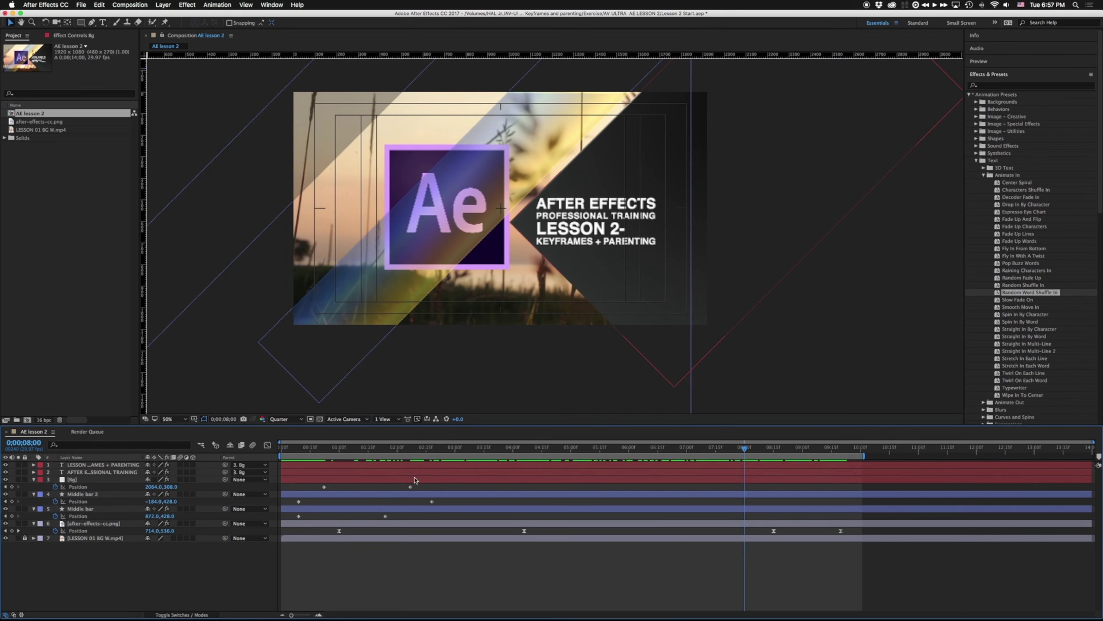
pyautogui.moveTo(746, 452)
pyautogui.mouseDown()
pyautogui.moveTo(805, 450)
pyautogui.moveTo(766, 451)
pyautogui.mouseUp()
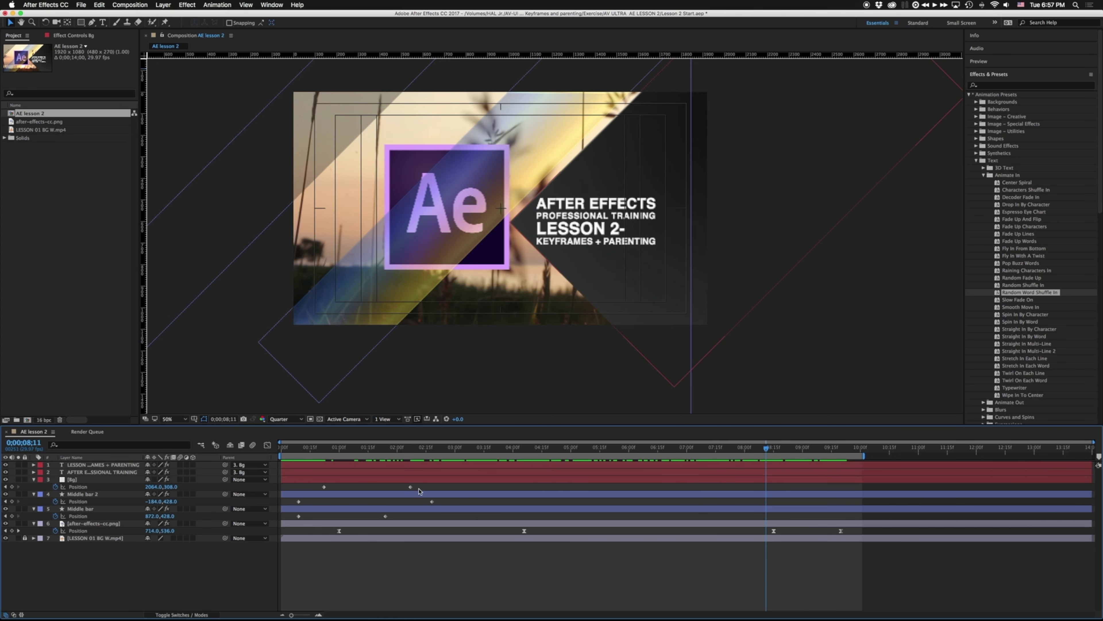
pyautogui.click(392, 489)
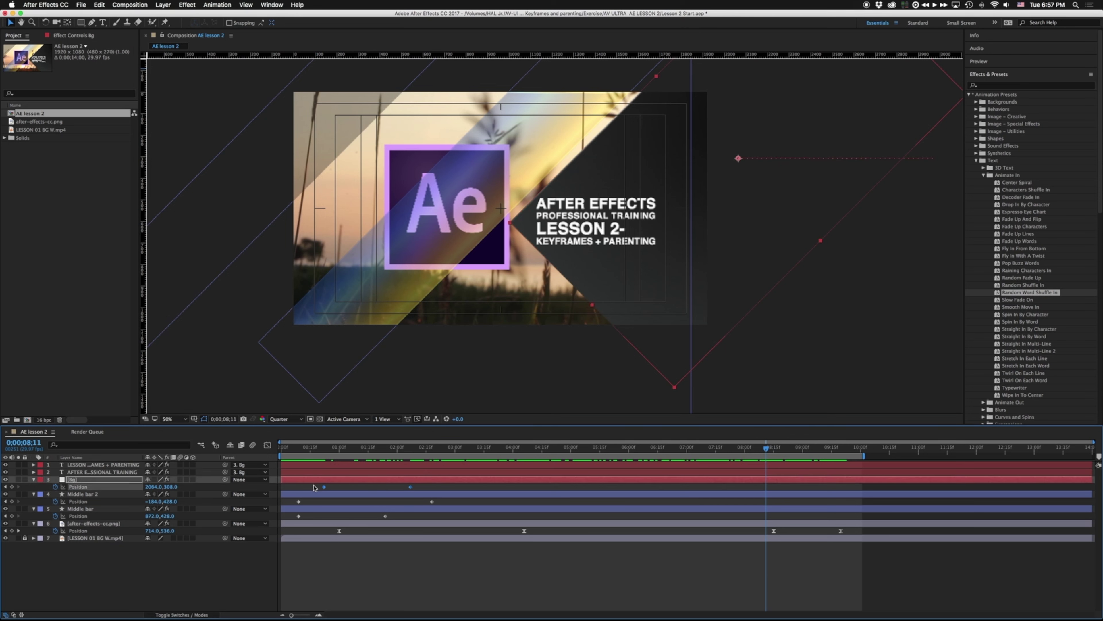
pyautogui.hotkey('ctrl', 'c')
pyautogui.hotkey('ctrl', 'v')
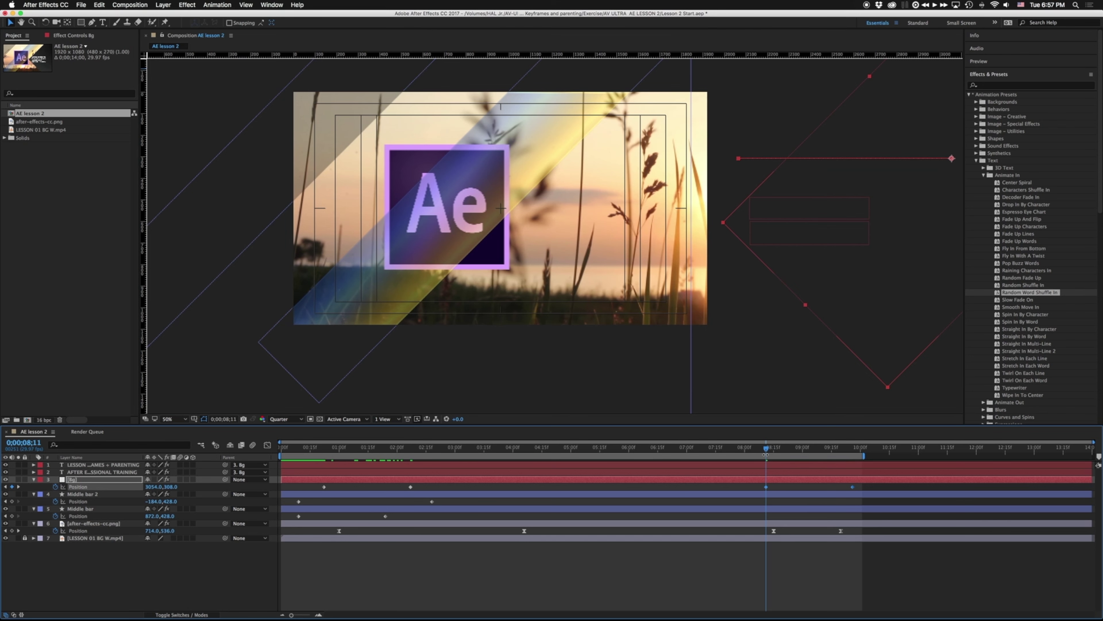
# - Compare Bg's original entrance keyframes with the pasted pair and apply Time-Reverse Keyframes to the pasted ones
pyautogui.moveTo(766, 450); pyautogui.dragTo(324, 475)
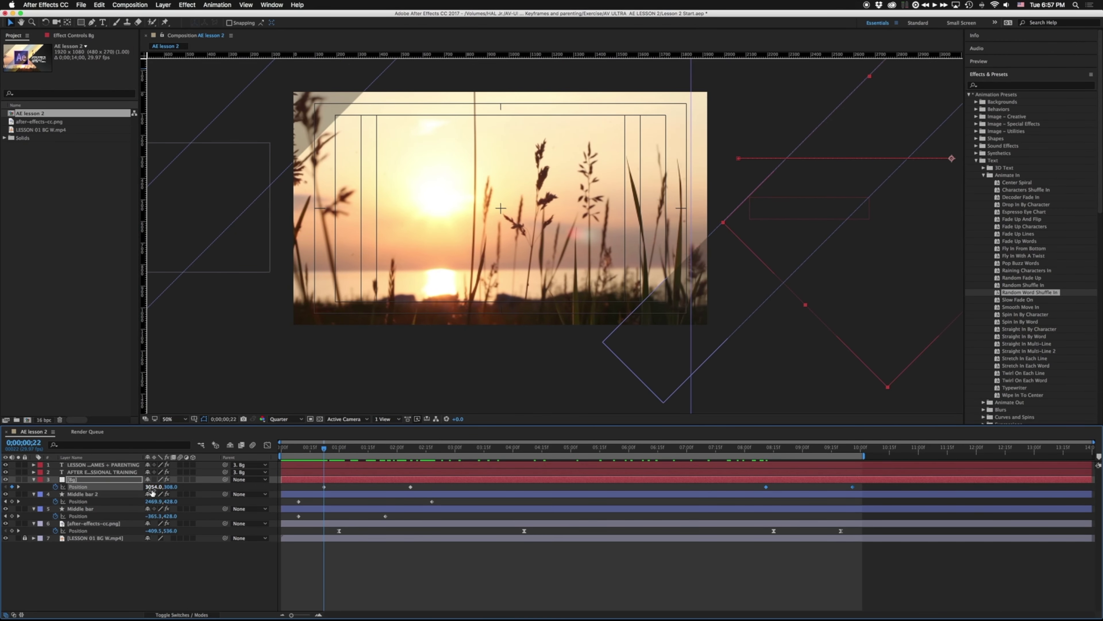
pyautogui.click(18, 486)
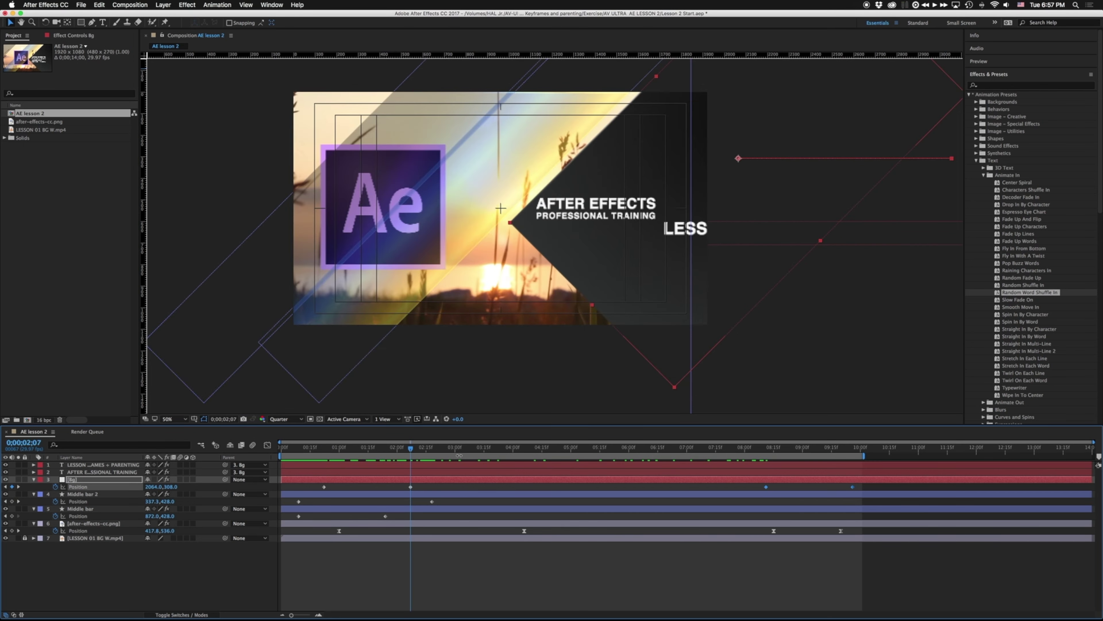
pyautogui.moveTo(412, 450); pyautogui.dragTo(862, 454)
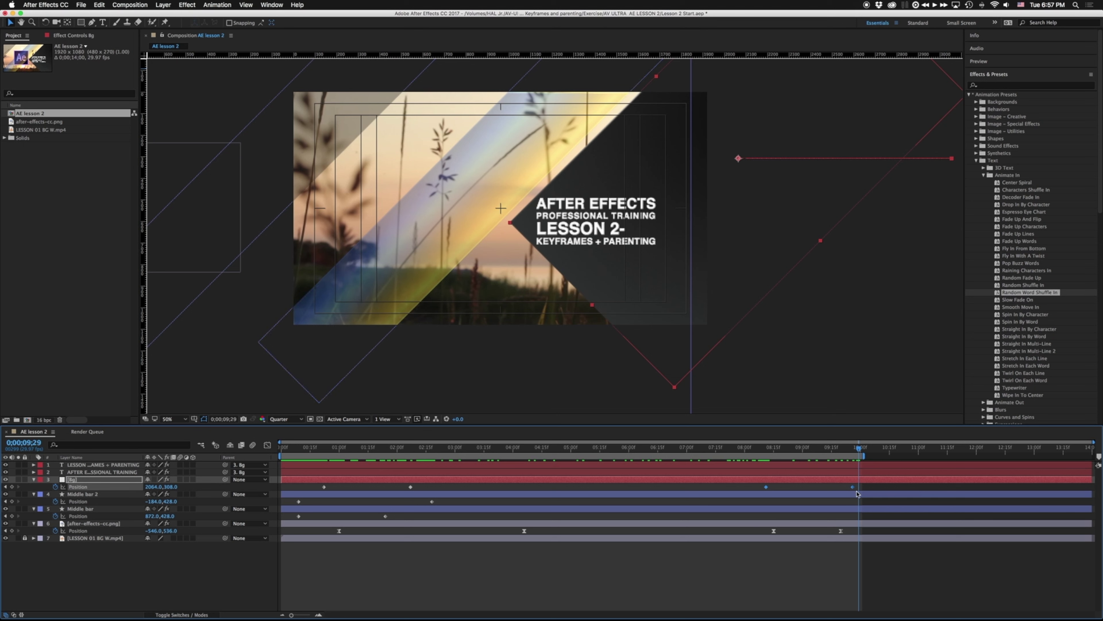
pyautogui.rightClick(853, 488)
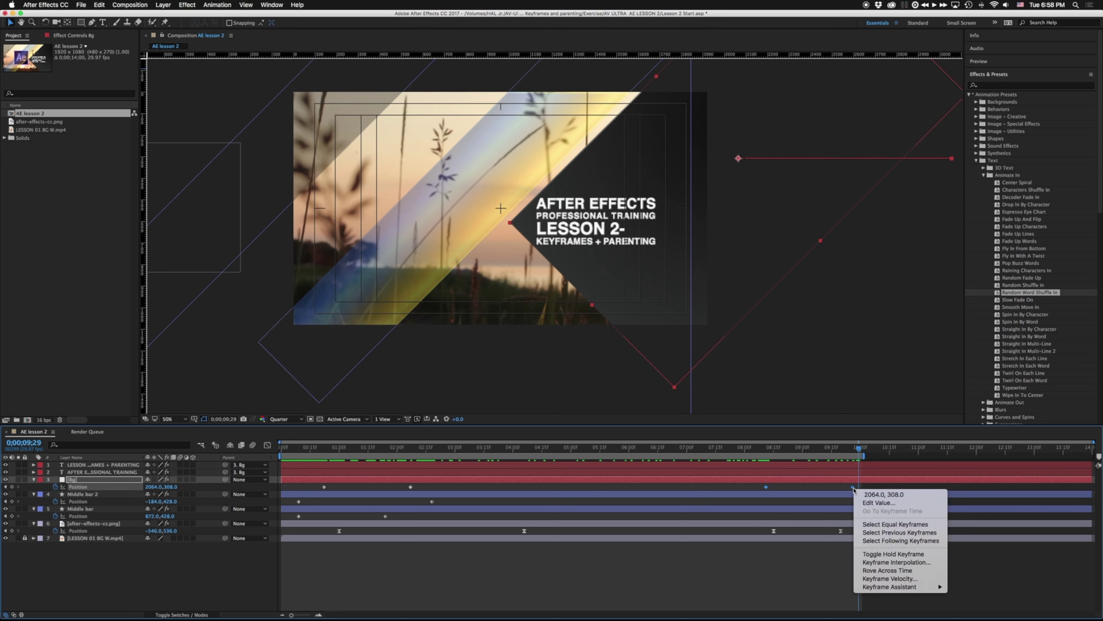
pyautogui.moveTo(869, 586)
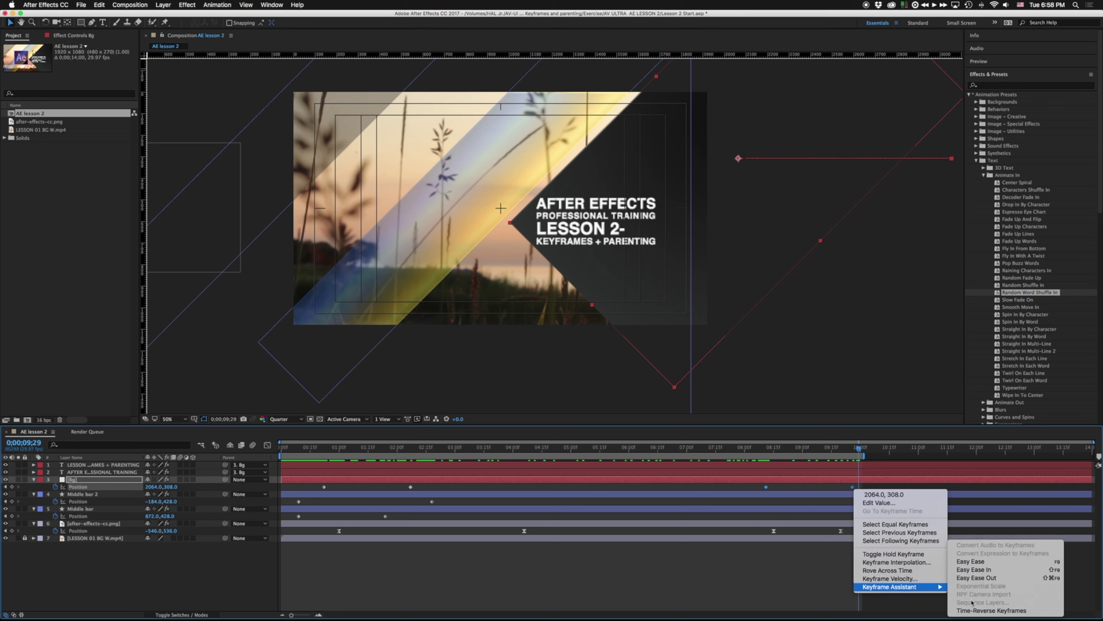
pyautogui.click(982, 610)
# - Preview Bg's entrance, and play its reversed exit from 0;00;08;10 to compare the two motions
pyautogui.press('space')
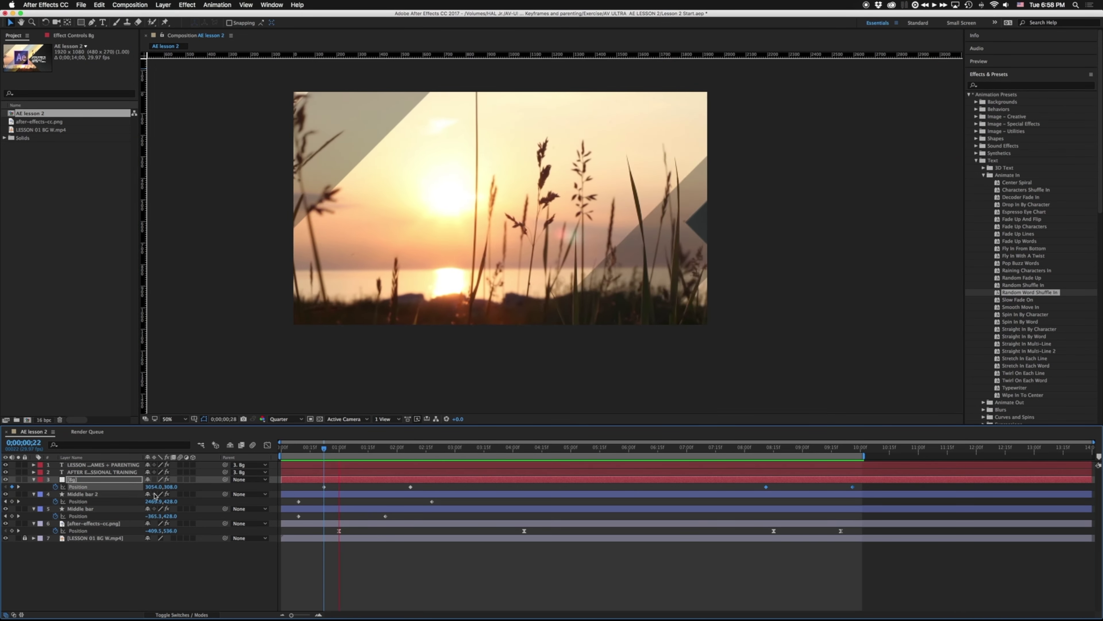
pyautogui.press('space')
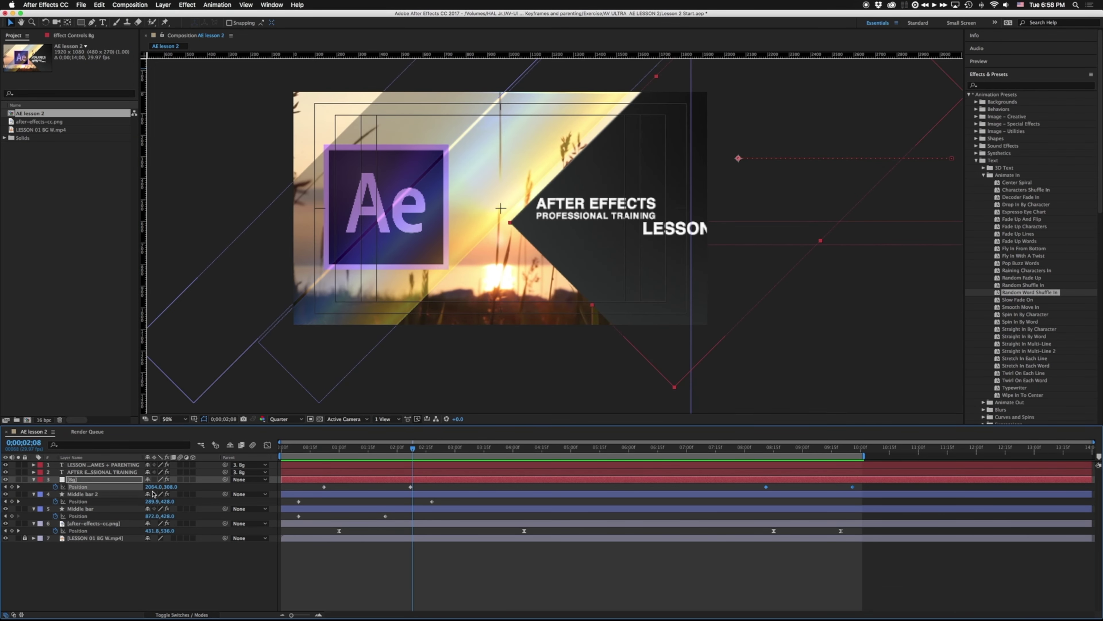
pyautogui.press('space')
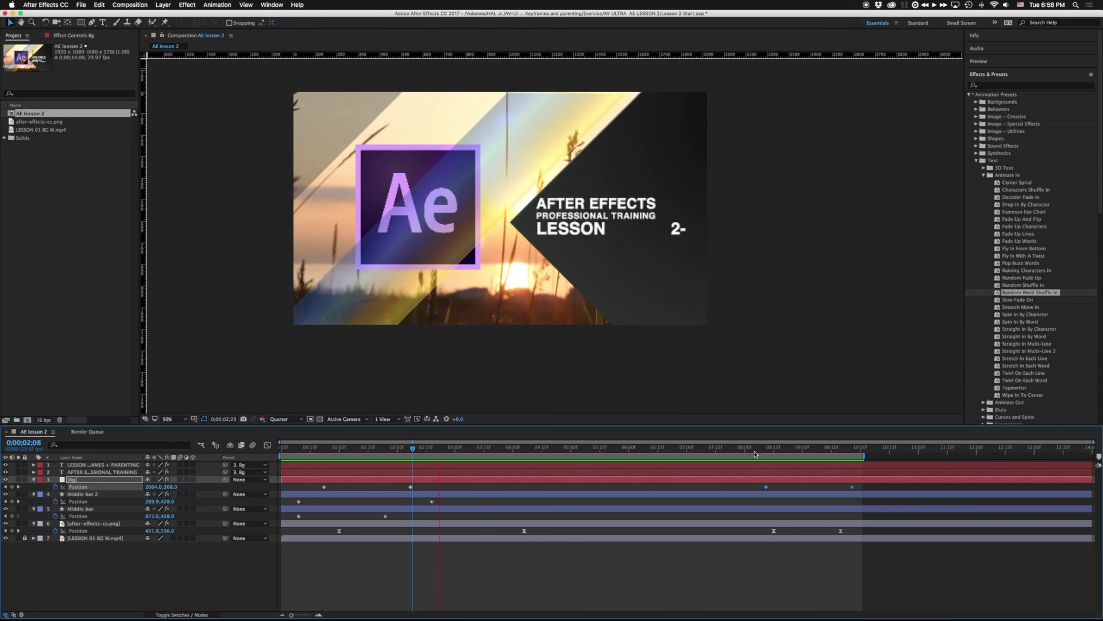
pyautogui.click(764, 448)
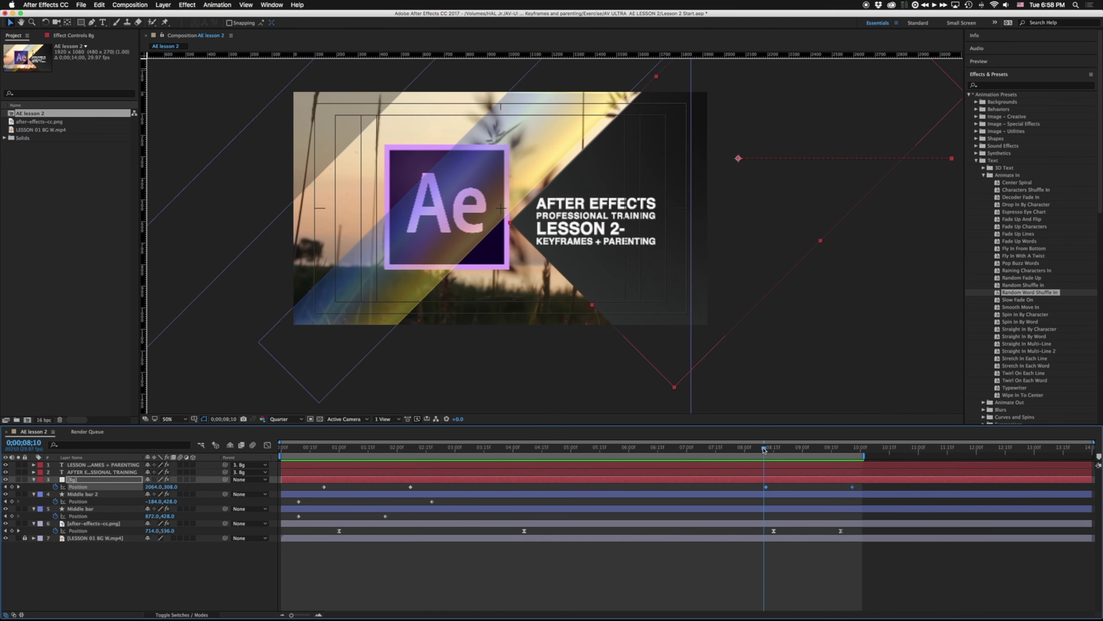
pyautogui.click(766, 487)
pyautogui.press('space')
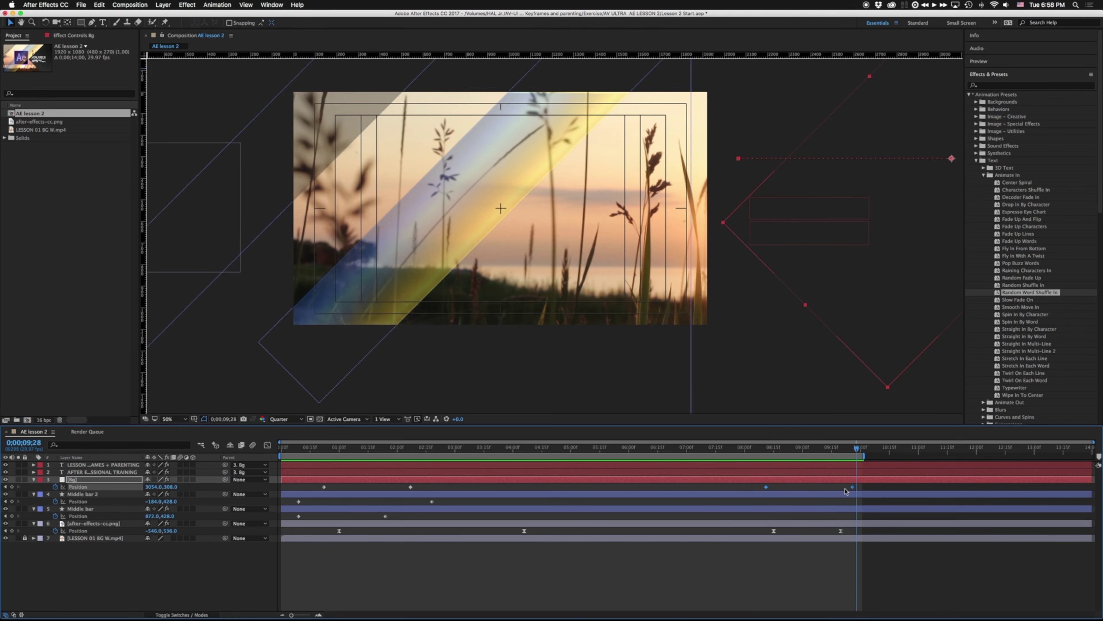
pyautogui.click(766, 452)
pyautogui.press('space')
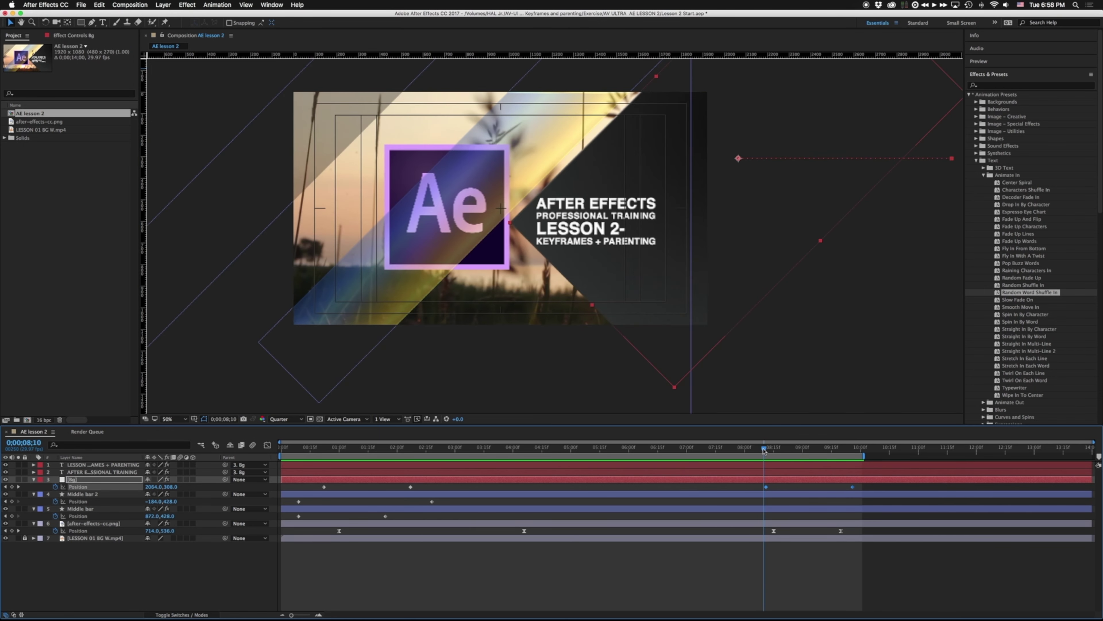
# - Shorten Bg's exit by moving its first exit Position keyframe to about 0;00;09;10, and preview the motion
pyautogui.moveTo(767, 485); pyautogui.dragTo(823, 487)
pyautogui.click(756, 491)
pyautogui.press('space')
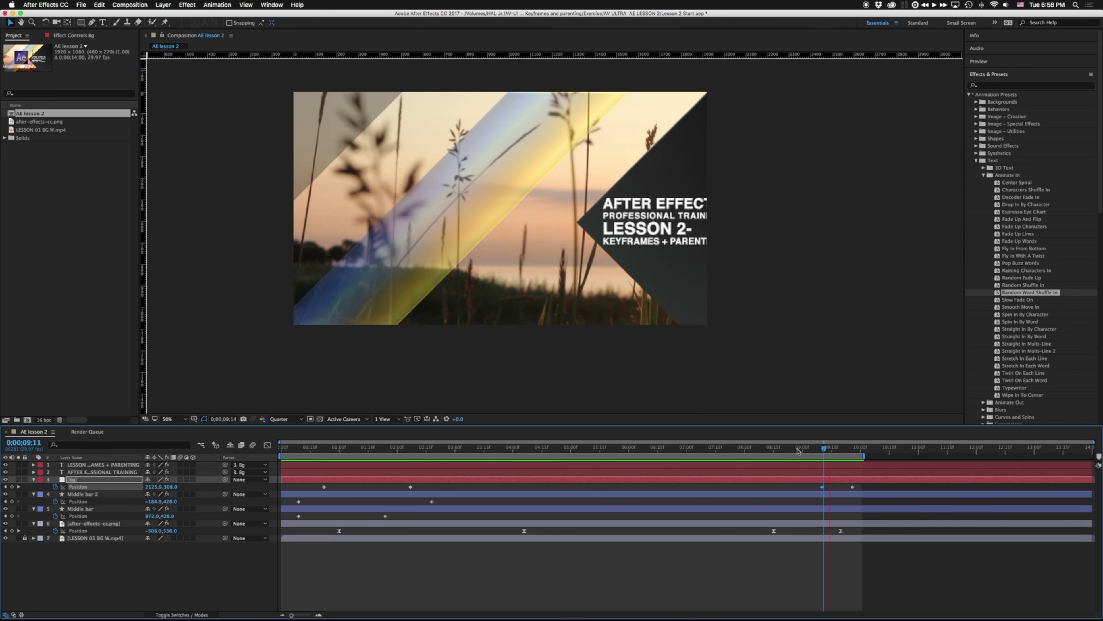
# - Copy Middle bar's two Position keyframes, paste them at 0;00;08;10, and time-reverse the pasted pair
pyautogui.moveTo(411, 515); pyautogui.dragTo(292, 517)
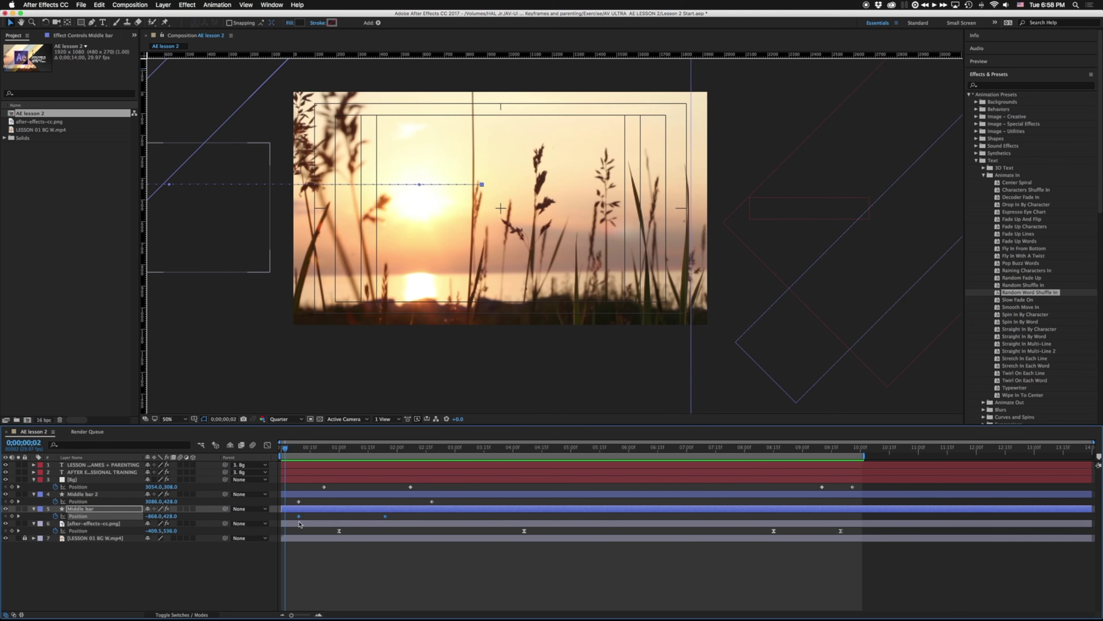
pyautogui.click(764, 449)
pyautogui.press('cmd+v')
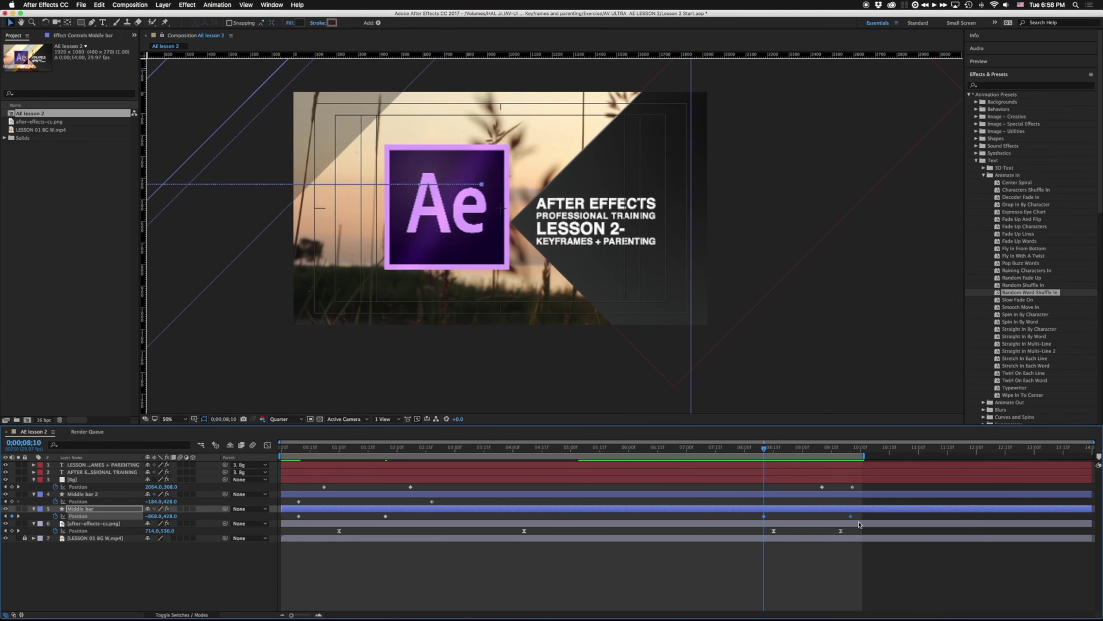
pyautogui.rightClick(850, 517)
pyautogui.moveTo(882, 611)
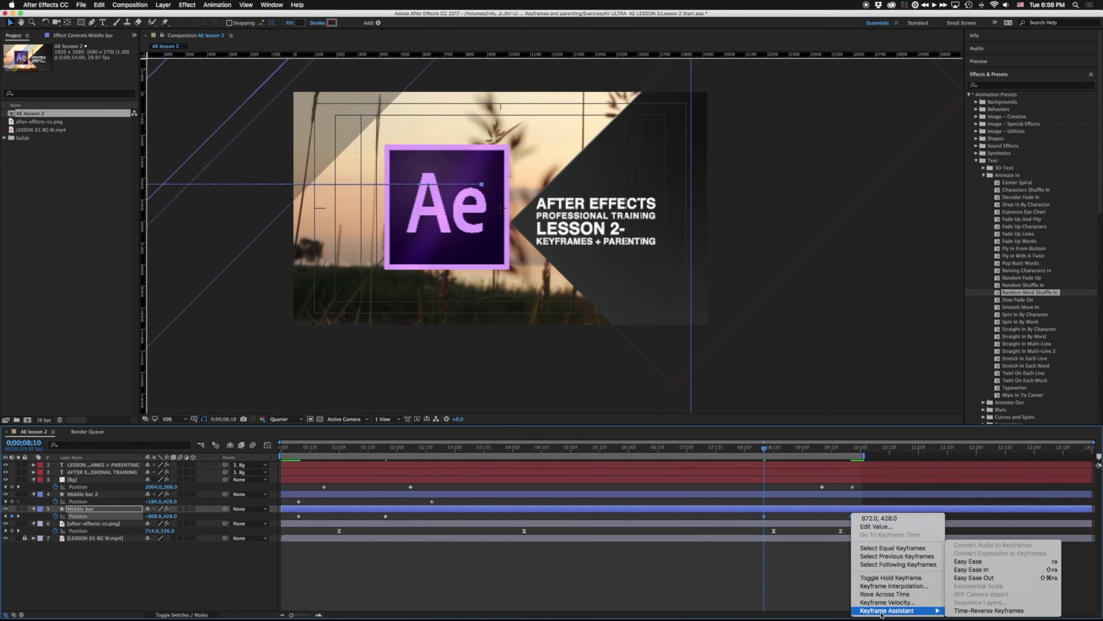
pyautogui.click(975, 609)
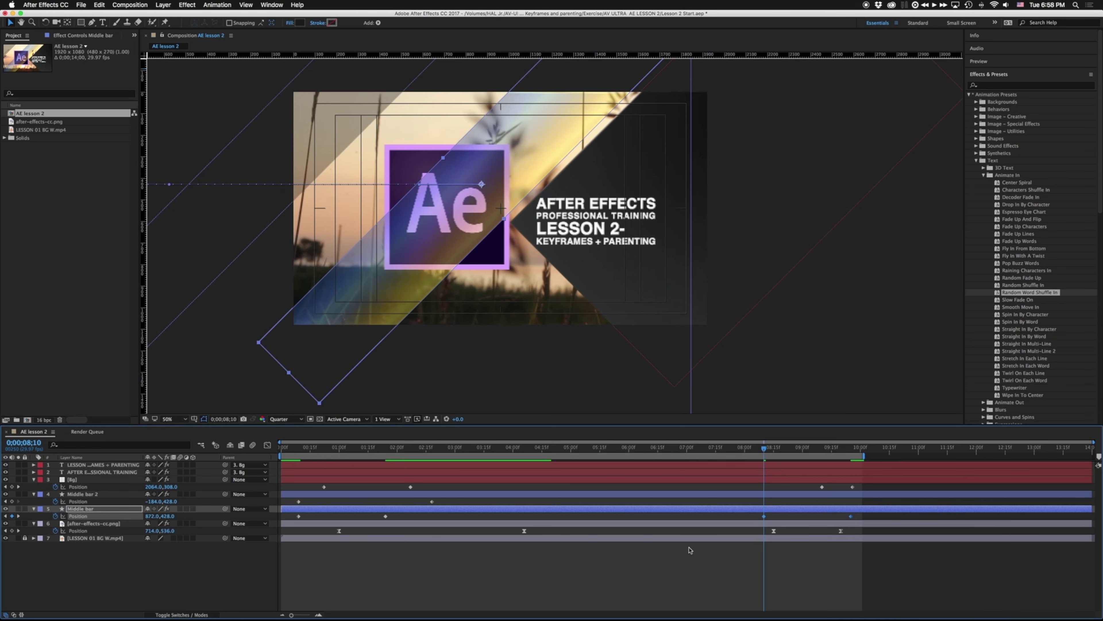
# - Copy Middle bar 2's two Position keyframes, paste them at 0;00;08;10, and time-reverse the pasted pair
pyautogui.click(432, 501)
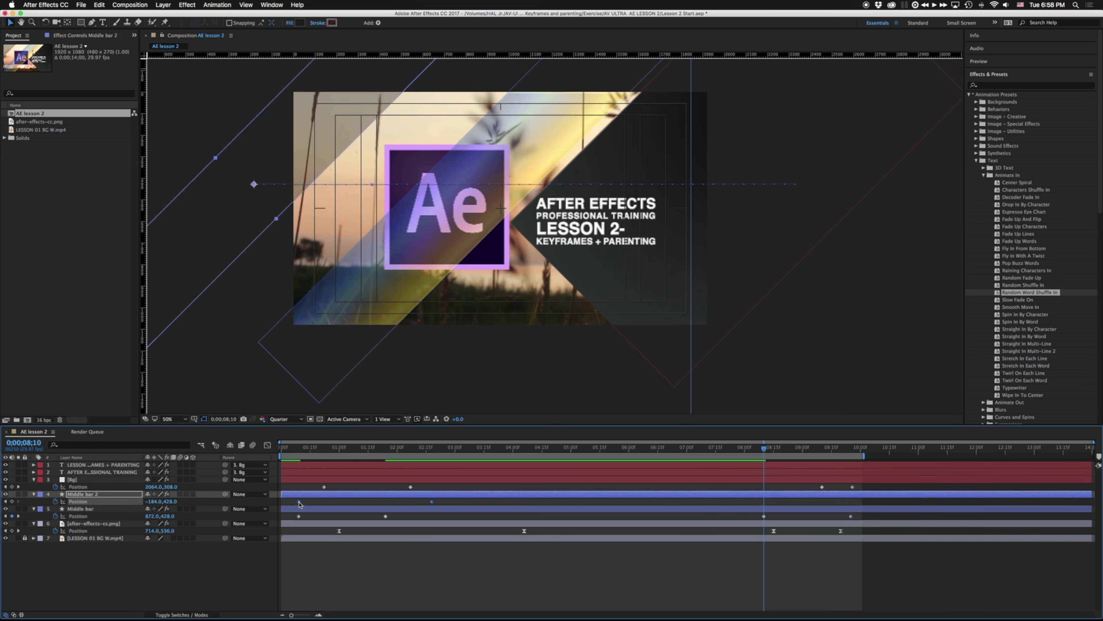
pyautogui.hotkey('ctrl', 'v')
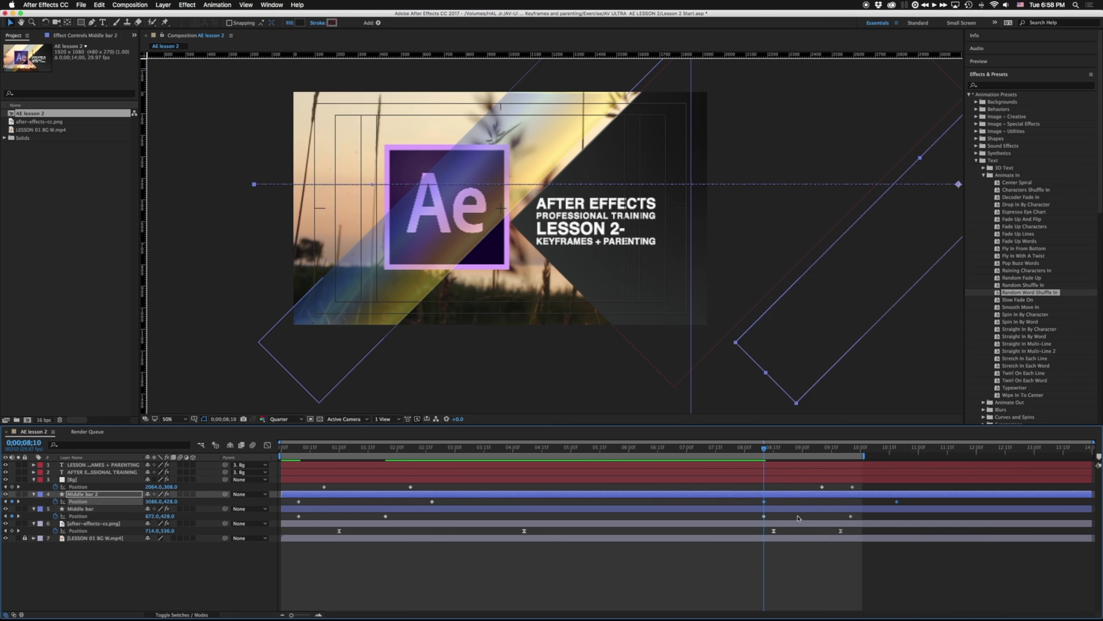
pyautogui.rightClick(897, 502)
pyautogui.moveTo(908, 602)
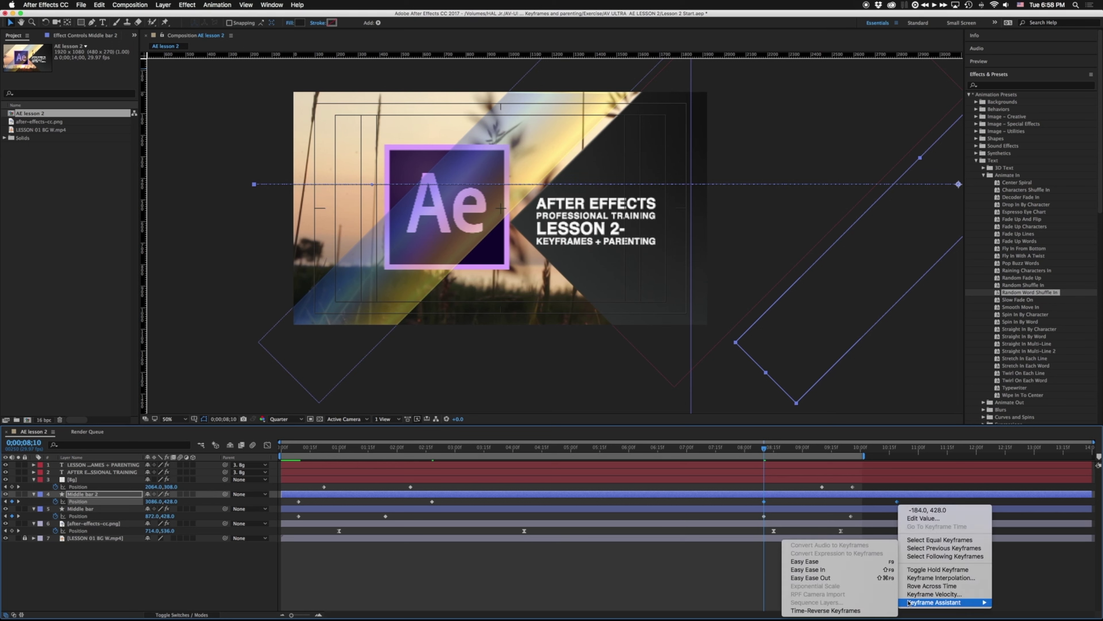
pyautogui.click(891, 517)
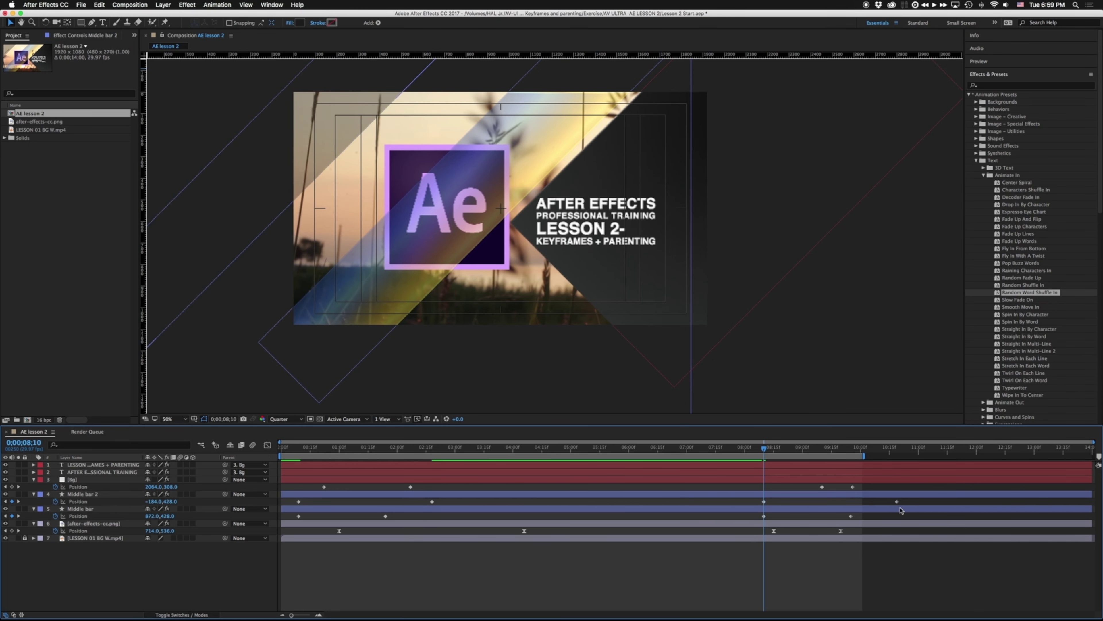
# - Move Middle bar 2's last exit keyframe to about 0;00;09;23 and both middle bars' exit start keyframes to about 0;00;08;29, and preview
pyautogui.moveTo(897, 501); pyautogui.dragTo(847, 504)
pyautogui.moveTo(764, 501); pyautogui.dragTo(801, 517)
pyautogui.press('space')
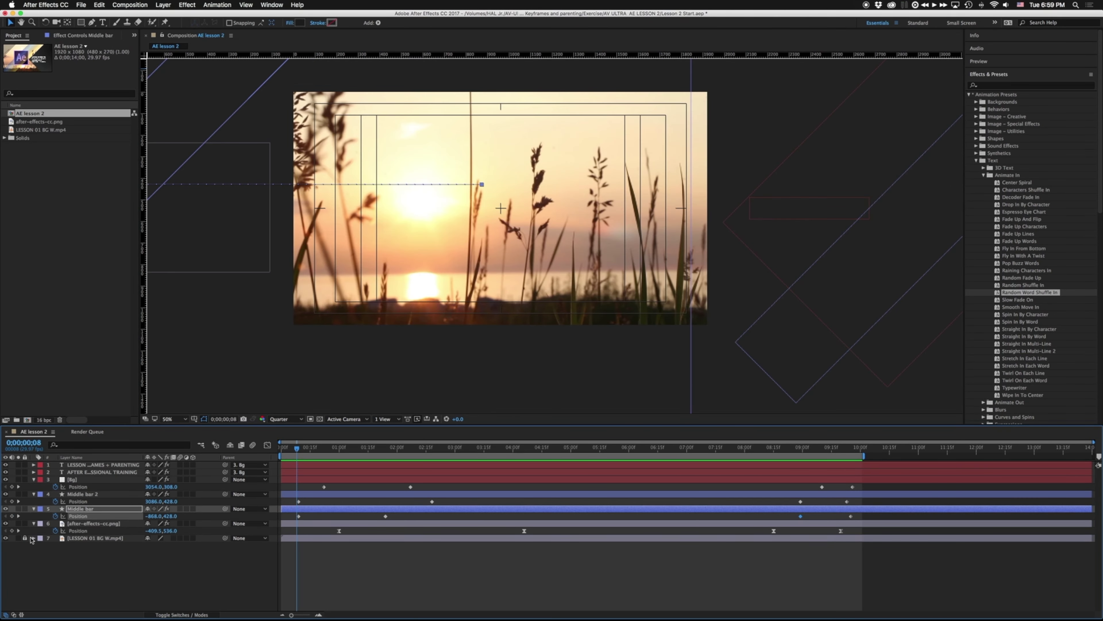
# - Unlock the LESSON 01 BG W.mp4 layer and return the current time to 0;00;00;00
pyautogui.click(38, 539)
pyautogui.click(25, 537)
pyautogui.moveTo(297, 450); pyautogui.dragTo(259, 452)
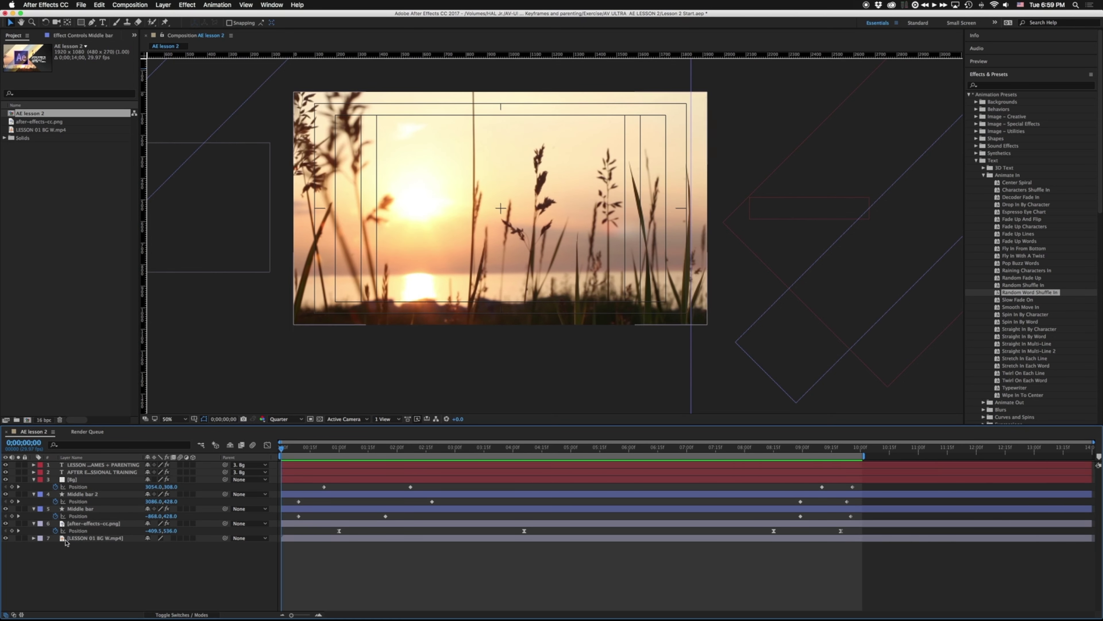
# - Show only Opacity on the LESSON 01 BG W.mp4 layer and set a 100% Opacity keyframe at 0;00;00;22
pyautogui.click(77, 538)
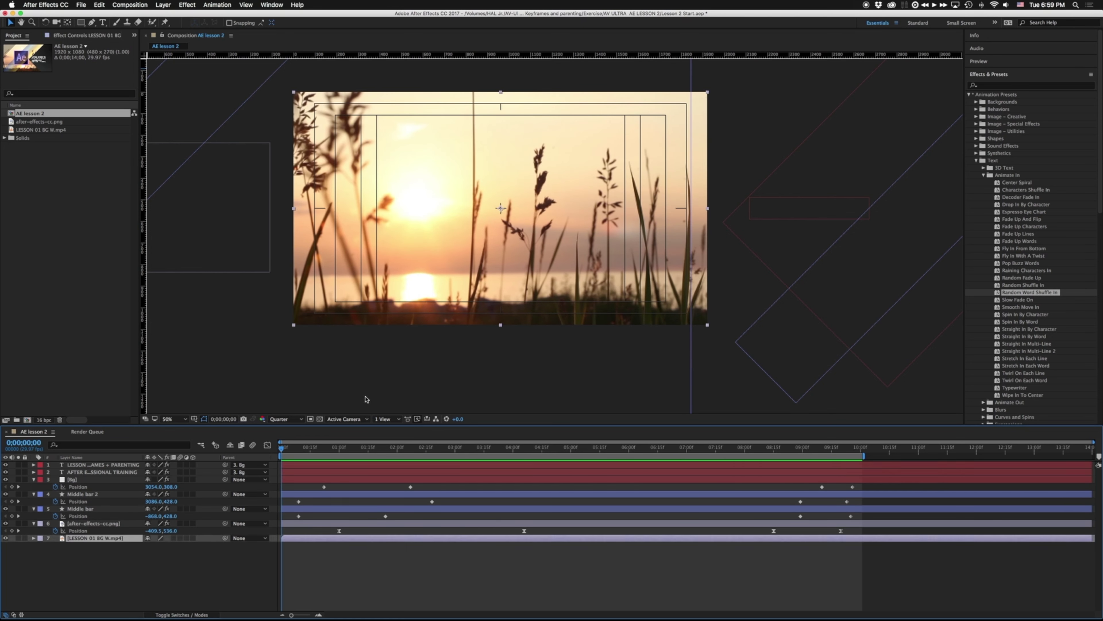
pyautogui.click(33, 538)
pyautogui.click(40, 546)
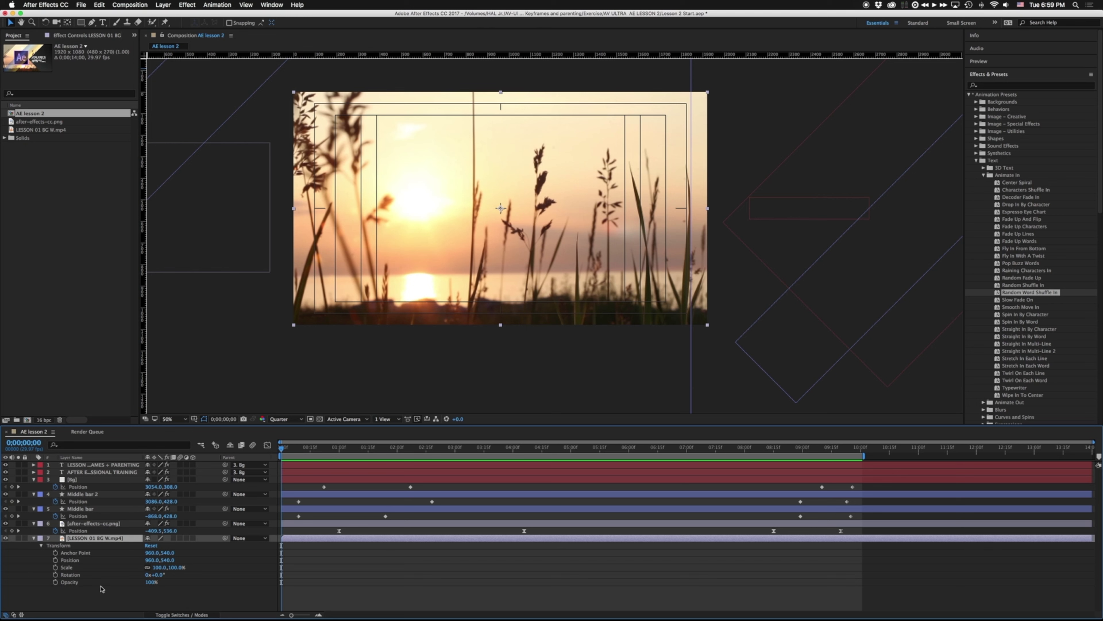
pyautogui.press('t')
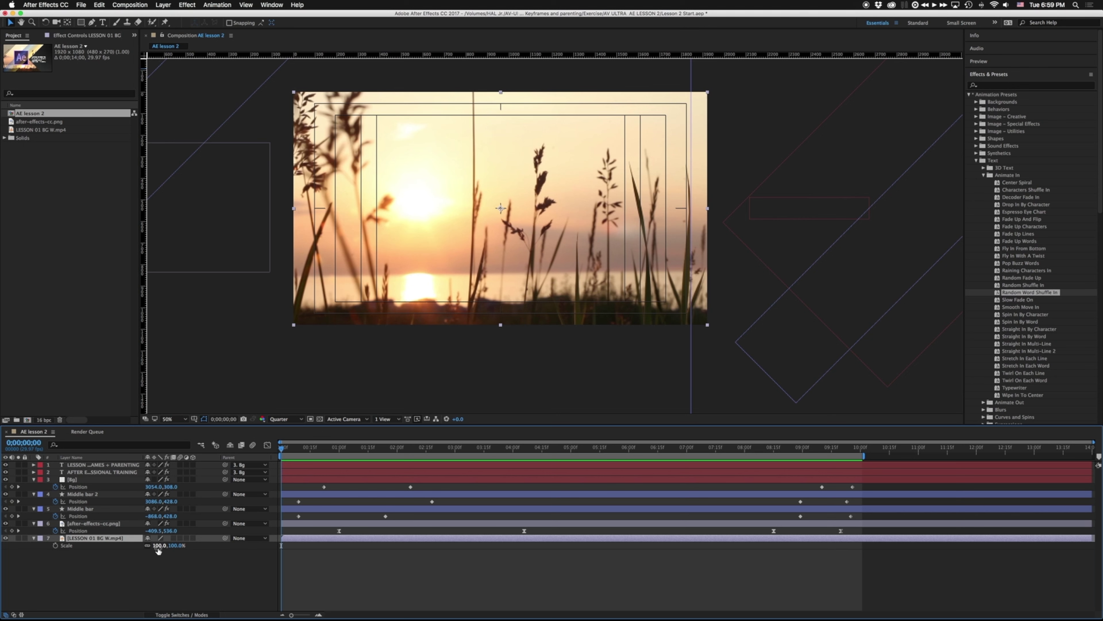
pyautogui.press('a')
pyautogui.moveTo(288, 449); pyautogui.dragTo(328, 446)
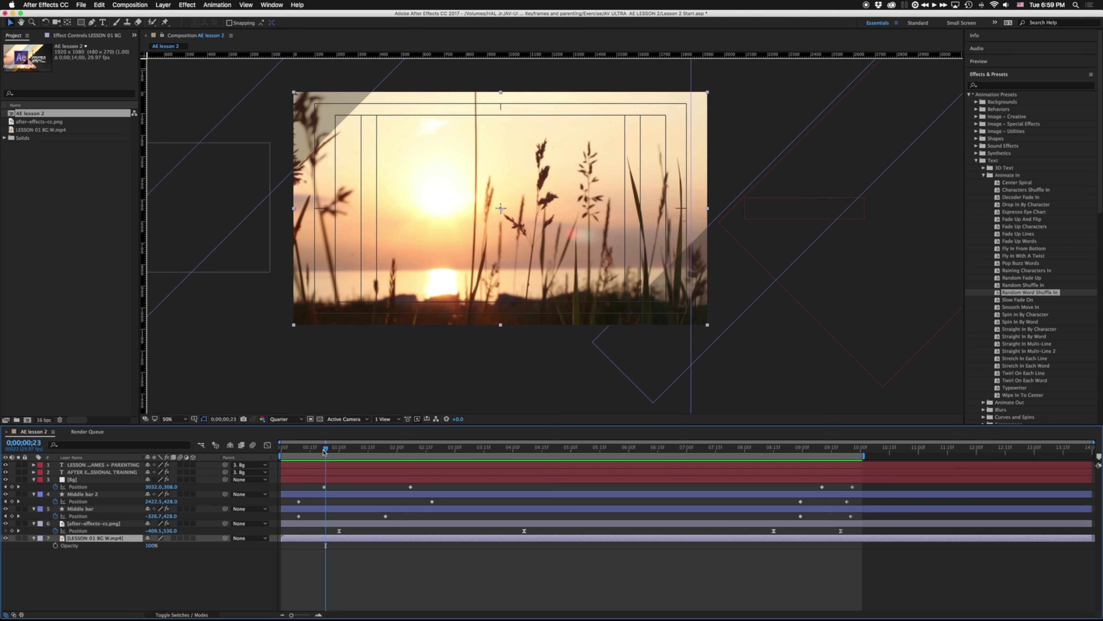
pyautogui.moveTo(324, 451); pyautogui.dragTo(323, 452)
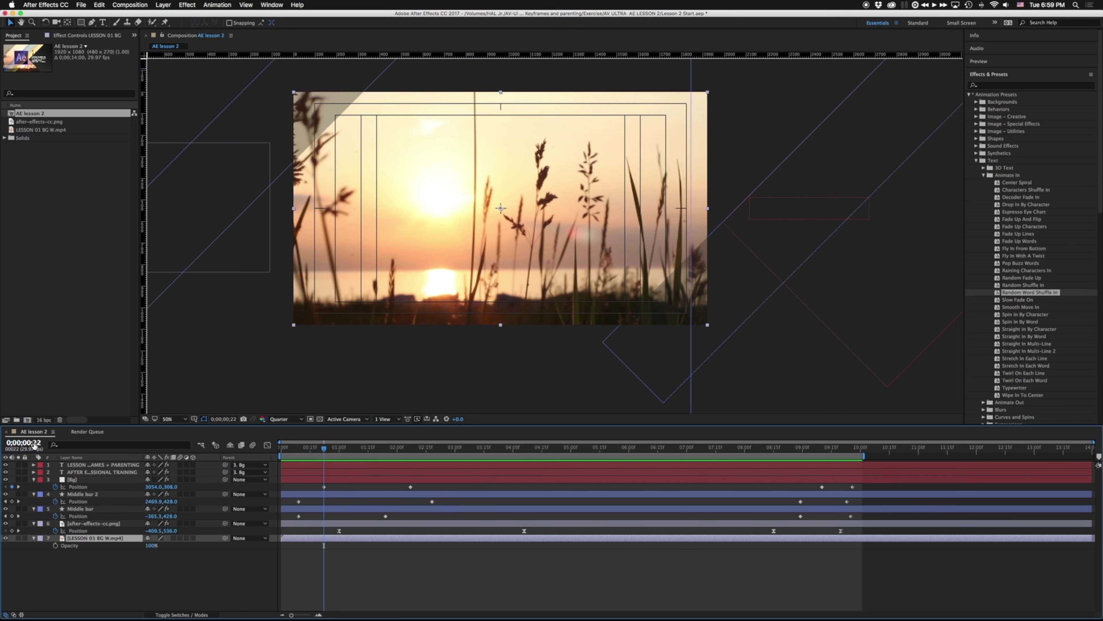
pyautogui.click(56, 546)
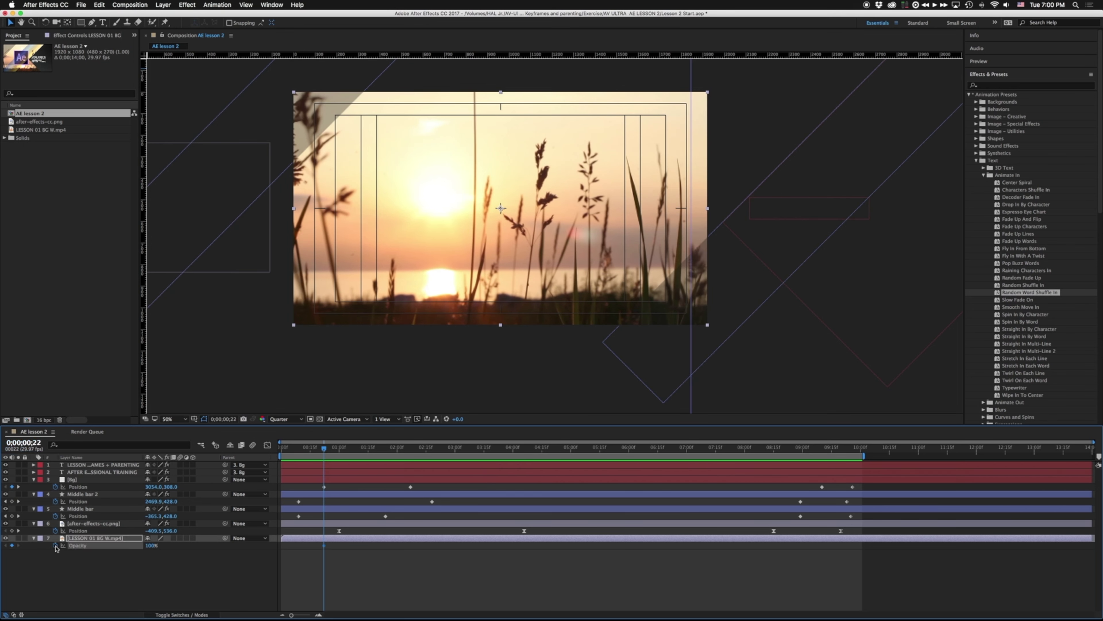
# - Set the background video's Opacity to 0% at 0;00;00;00 and preview the fade-in
pyautogui.moveTo(324, 451); pyautogui.dragTo(280, 452)
pyautogui.moveTo(150, 547); pyautogui.dragTo(106, 547)
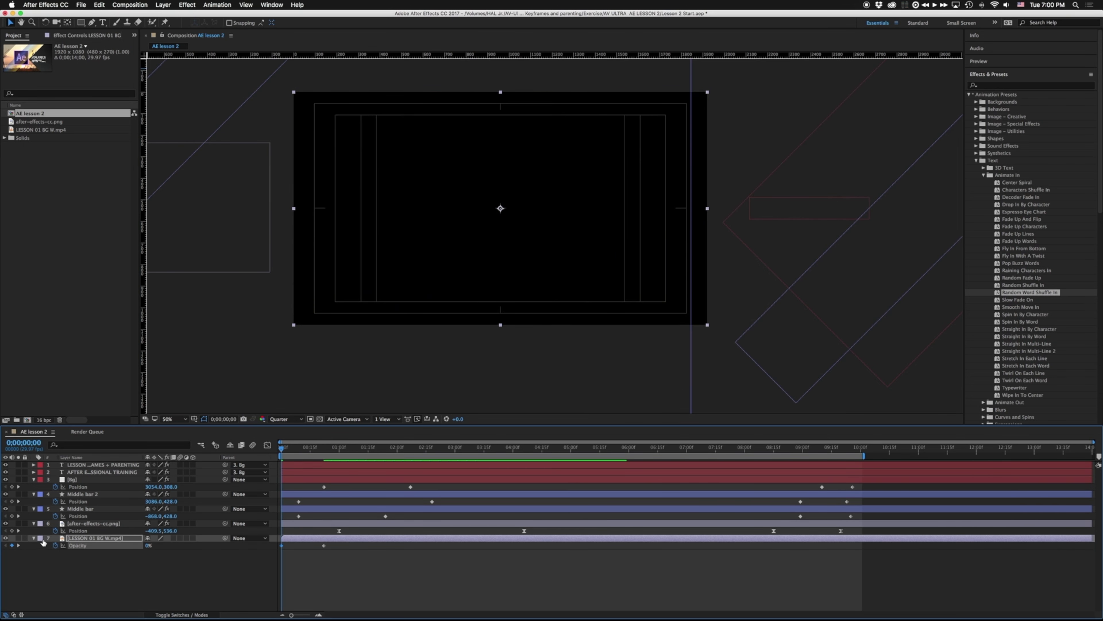
pyautogui.press('space')
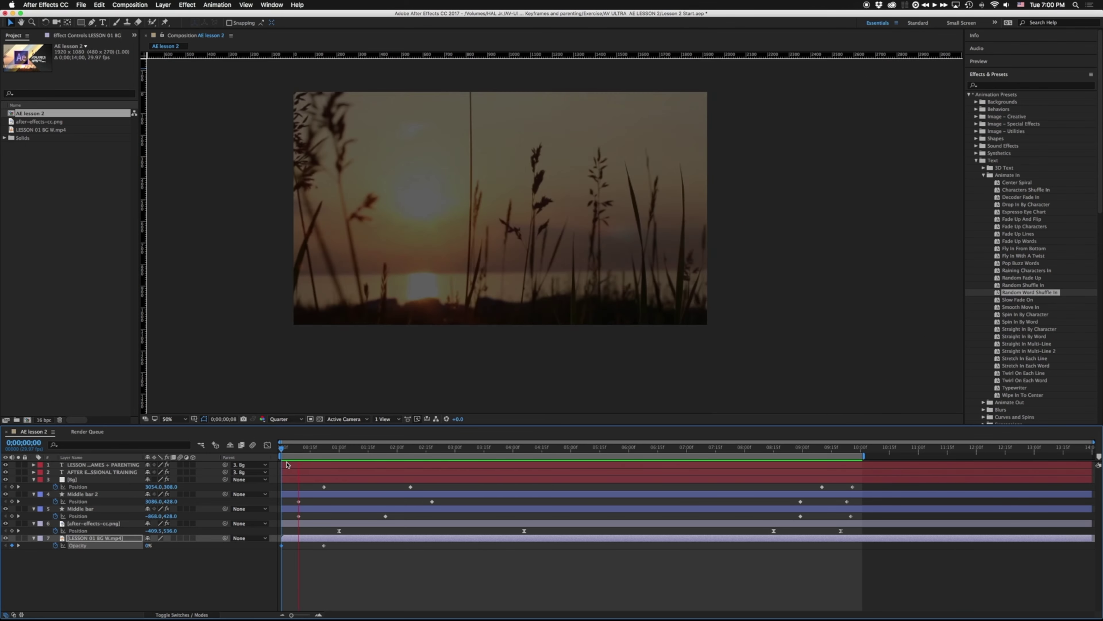
pyautogui.press('space')
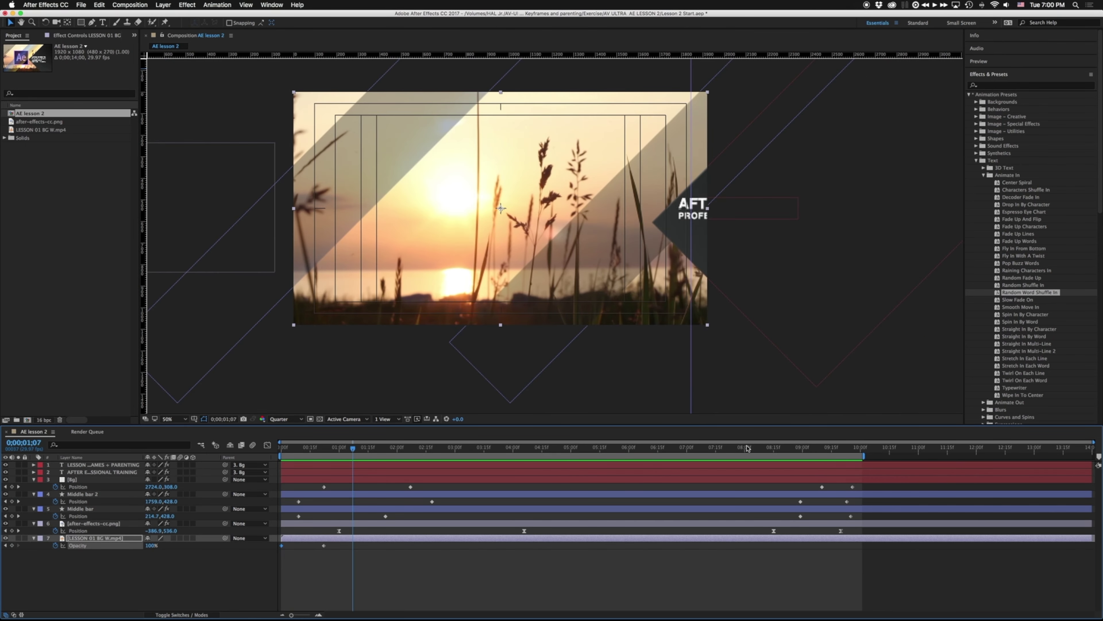
# - Copy the background video's two Opacity keyframes, paste them at 0;00;09;07, time-reverse the pasted pair, and preview
pyautogui.click(779, 449)
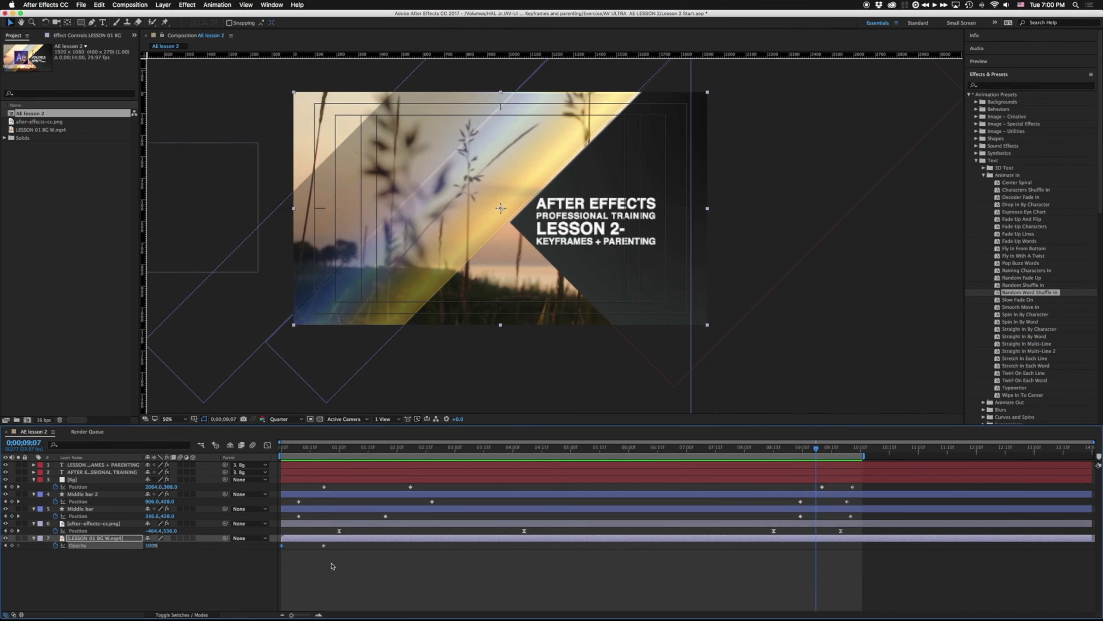
pyautogui.moveTo(342, 563); pyautogui.dragTo(274, 547)
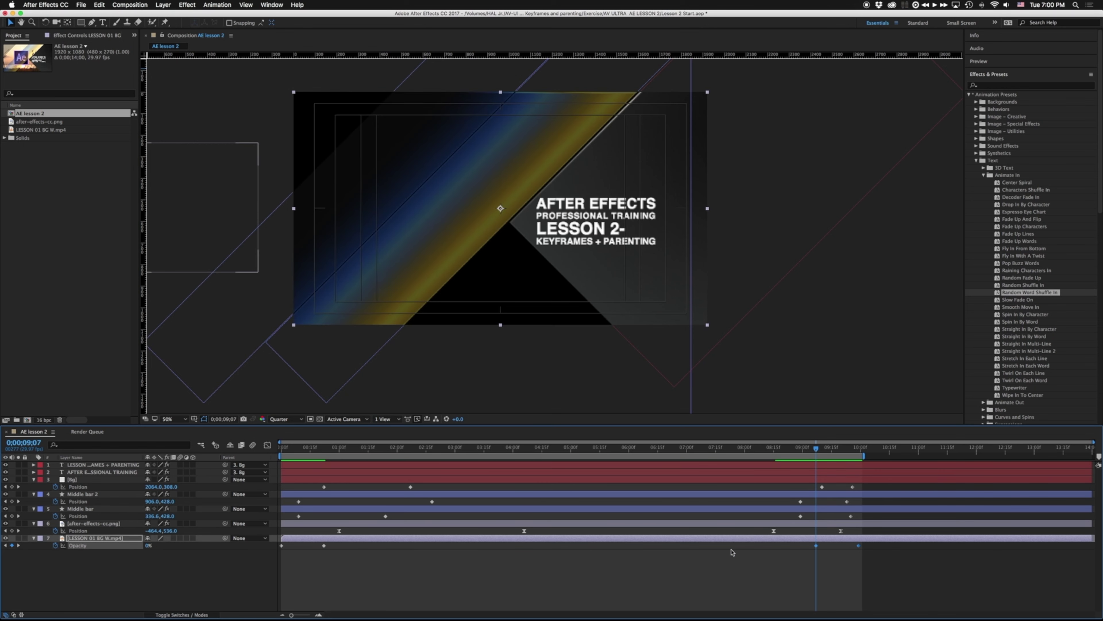
pyautogui.rightClick(859, 547)
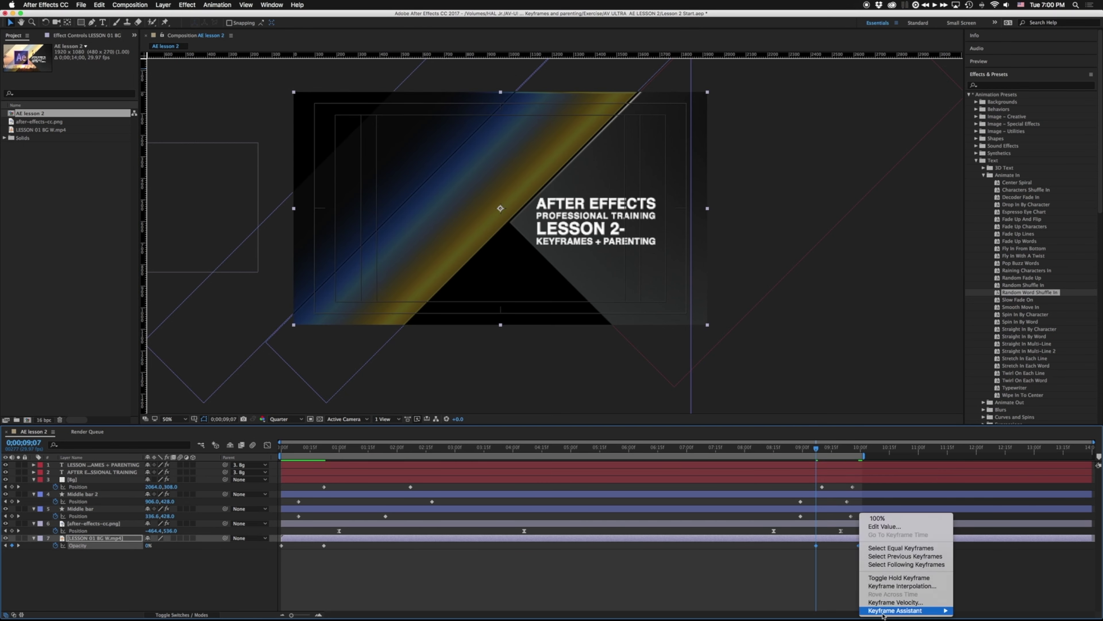
pyautogui.moveTo(934, 610)
pyautogui.click(978, 610)
pyautogui.press('space')
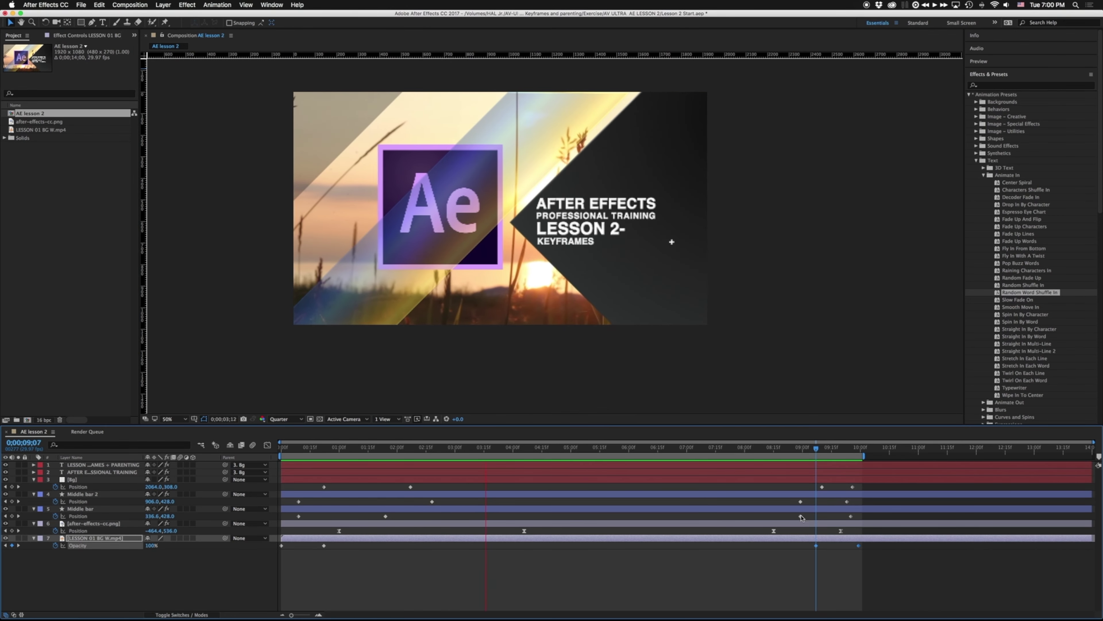
# - Apply Easy Ease to all Position keyframes of Bg, Middle bar 2 and Middle bar, and preview from 0;00;08;21
pyautogui.moveTo(860, 518)
pyautogui.mouseDown()
pyautogui.moveTo(435, 483)
pyautogui.moveTo(297, 483)
pyautogui.mouseUp()
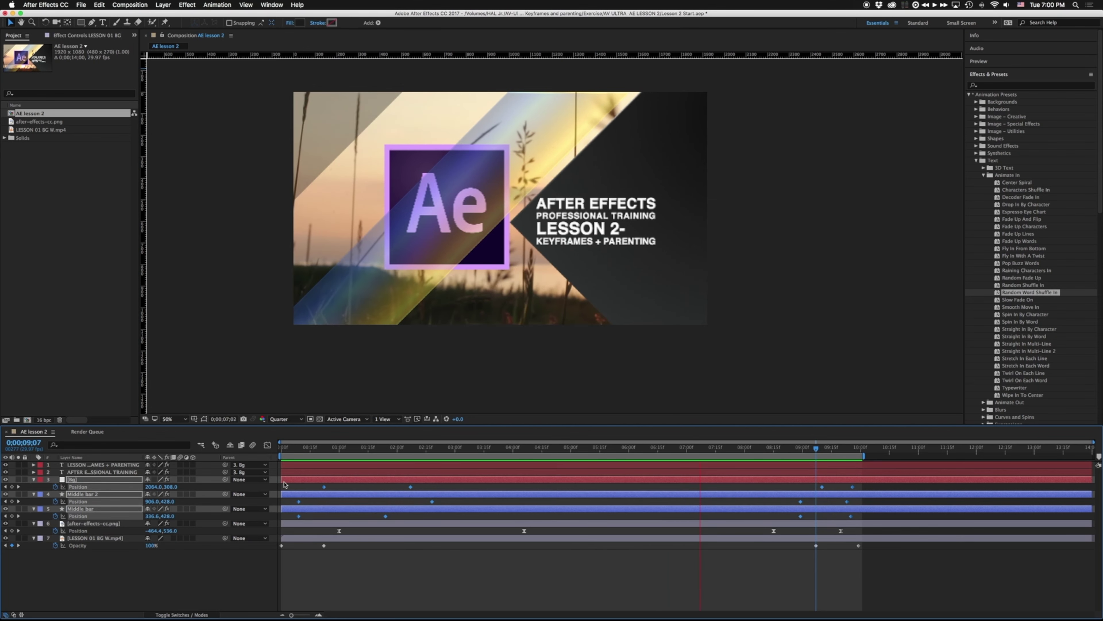
pyautogui.rightClick(300, 516)
pyautogui.moveTo(347, 610)
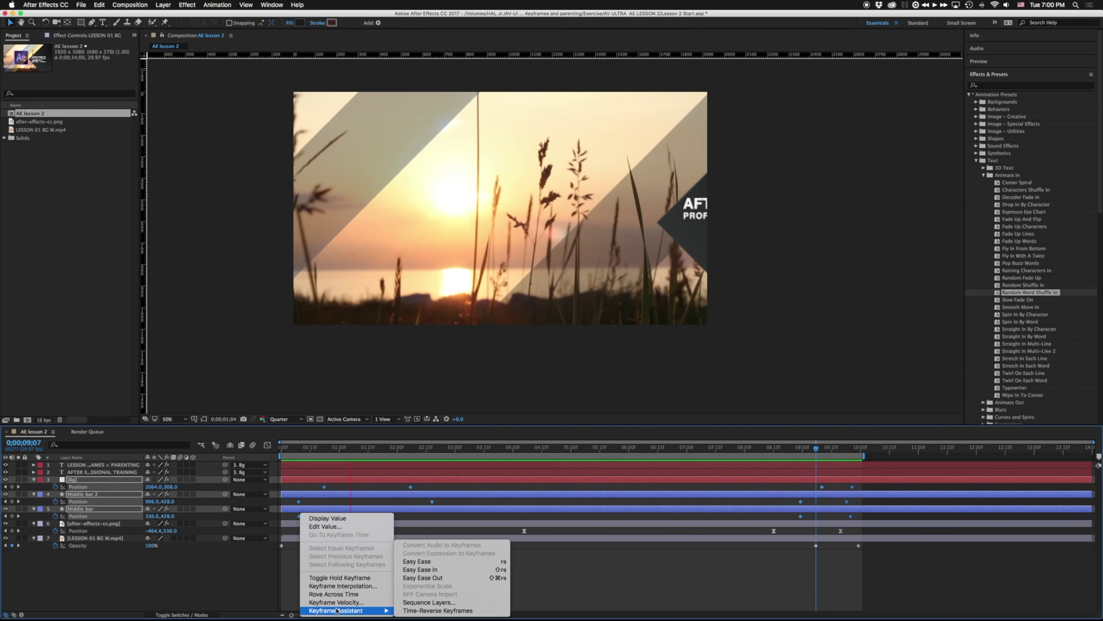
pyautogui.click(440, 563)
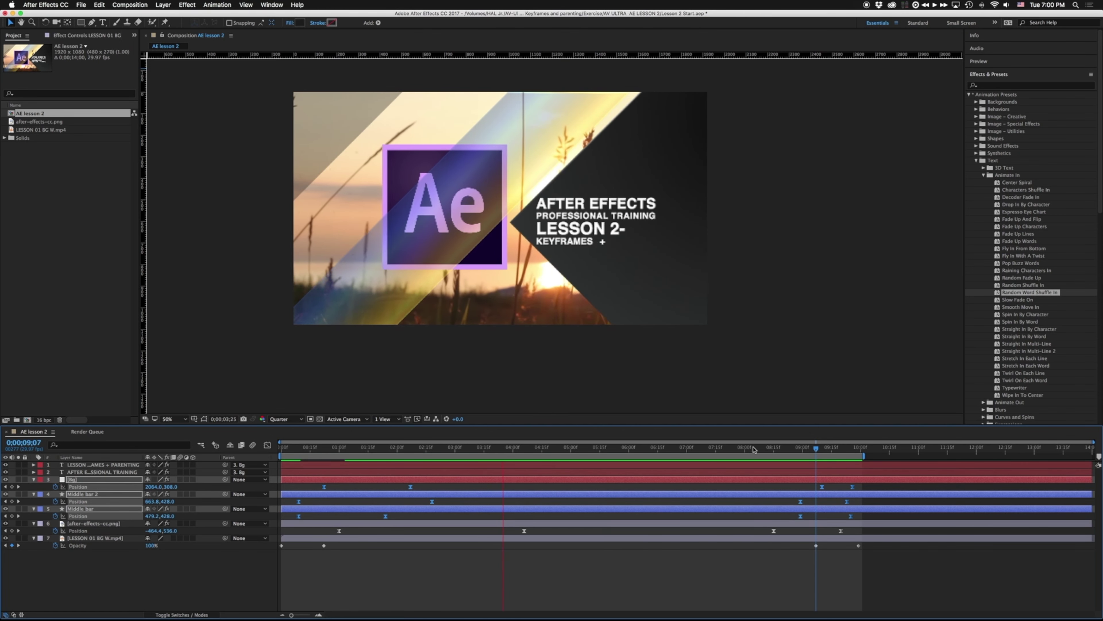
pyautogui.click(785, 447)
pyautogui.press('space')
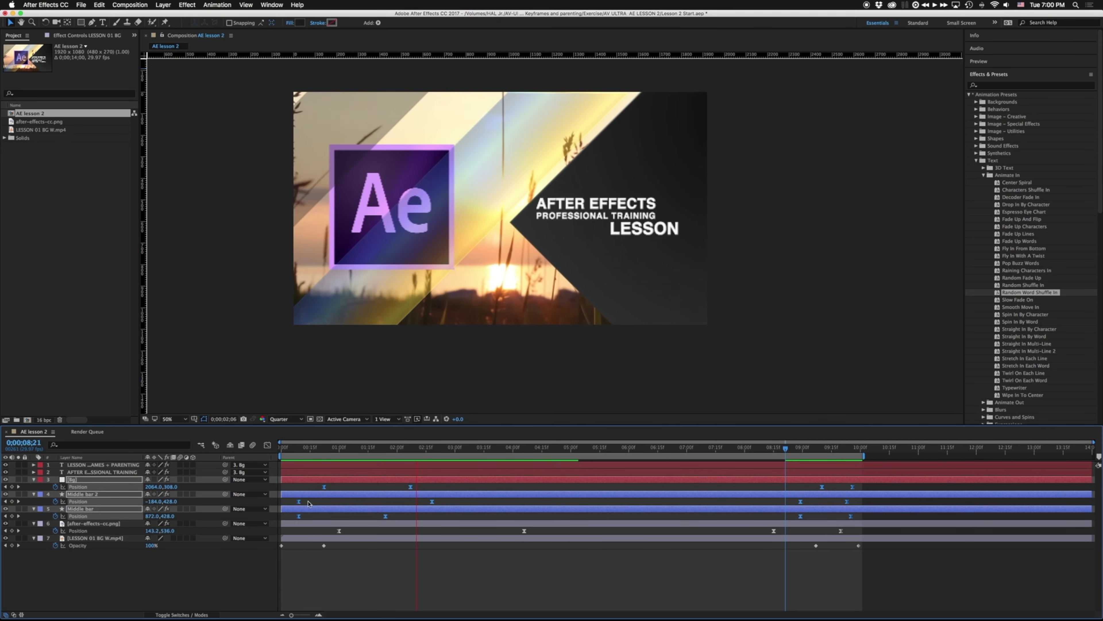
# - Increase the incoming influence of Bg's second Position keyframe to about 67% in the speed graph, and preview the motion
pyautogui.moveTo(422, 484); pyautogui.dragTo(314, 486)
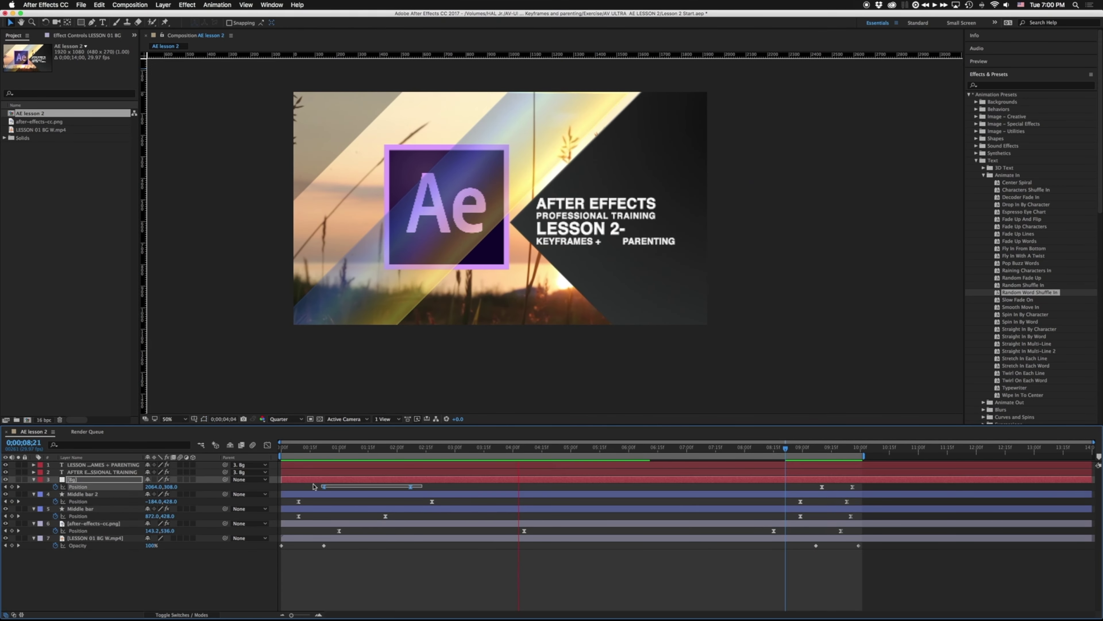
pyautogui.click(268, 444)
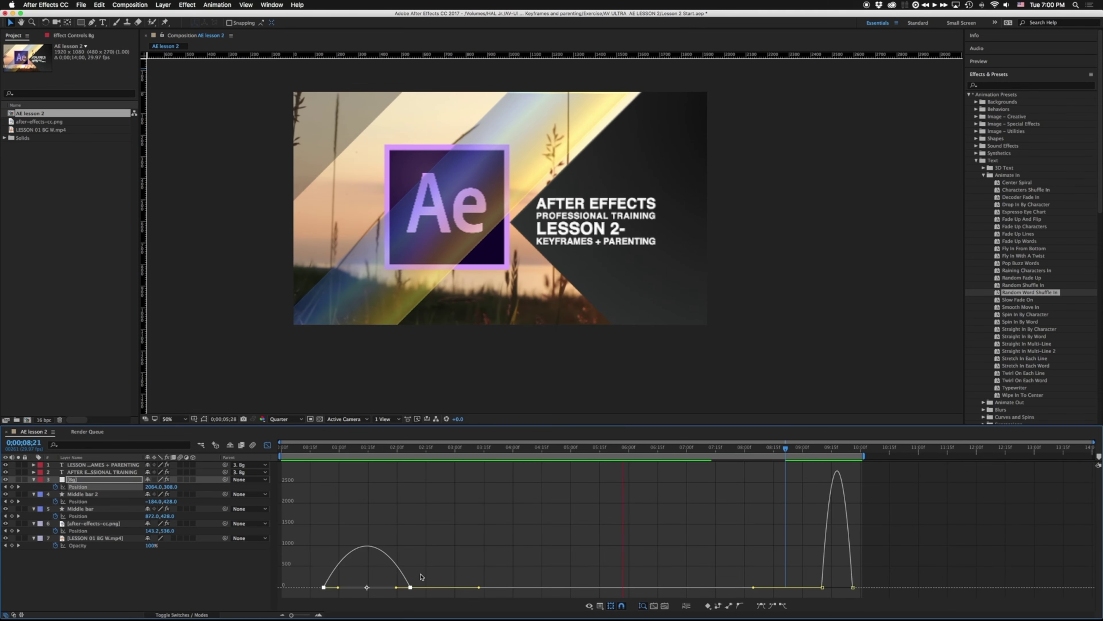
pyautogui.moveTo(396, 587); pyautogui.dragTo(382, 590)
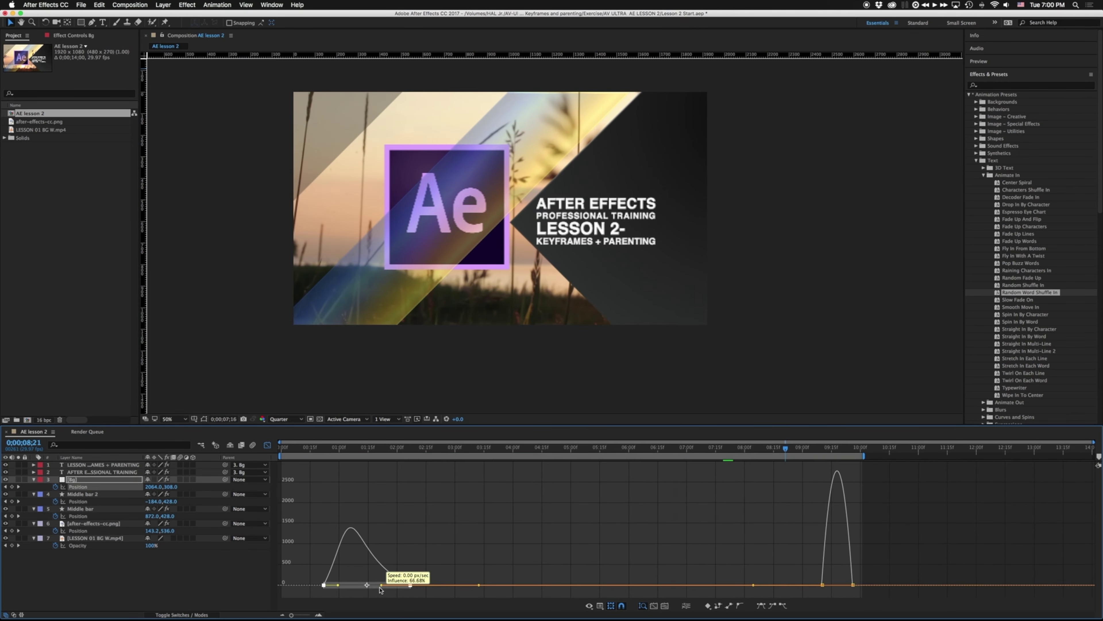
pyautogui.hotkey('shift', 'F3')
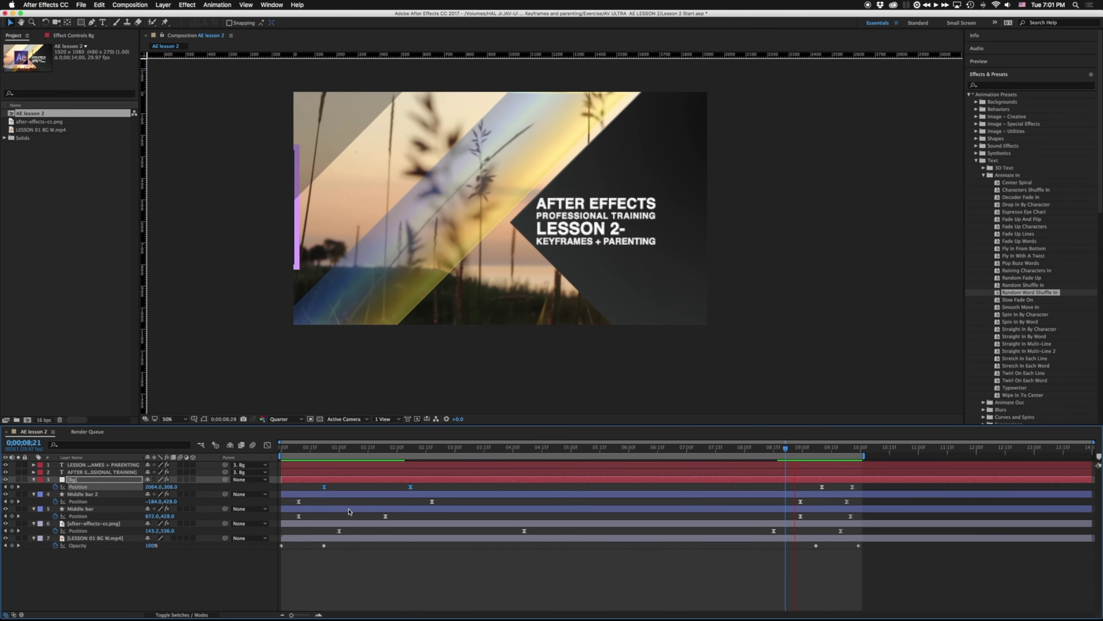
pyautogui.press('space')
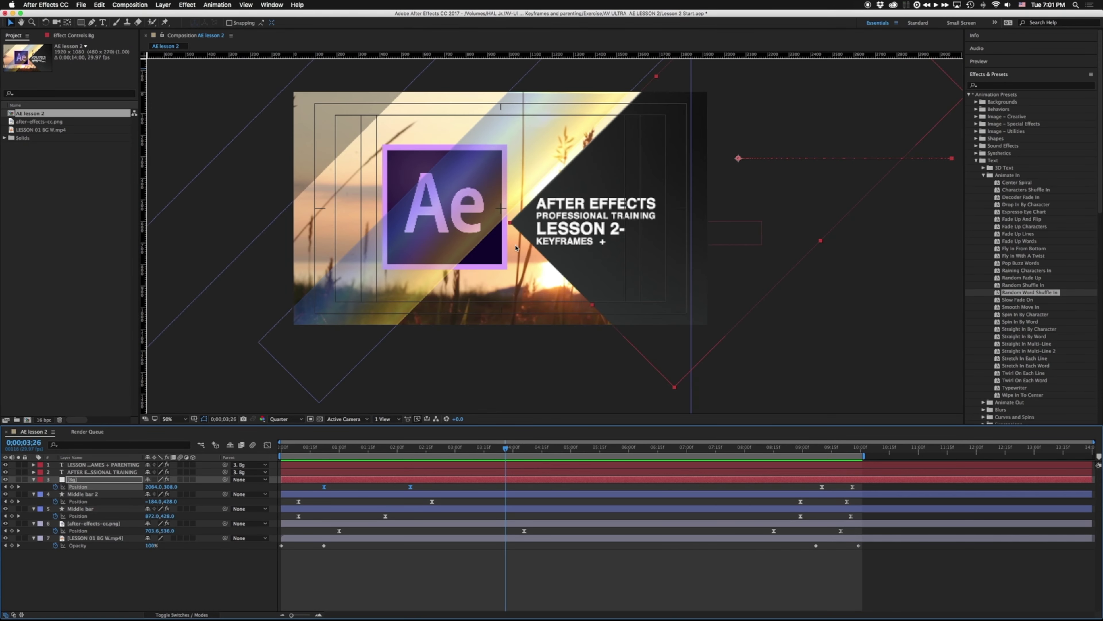
# - Find the Drop Shadow effect, apply it to Middle bar with distance 13 and softness 20, and raise its opacity
pyautogui.click(1031, 85)
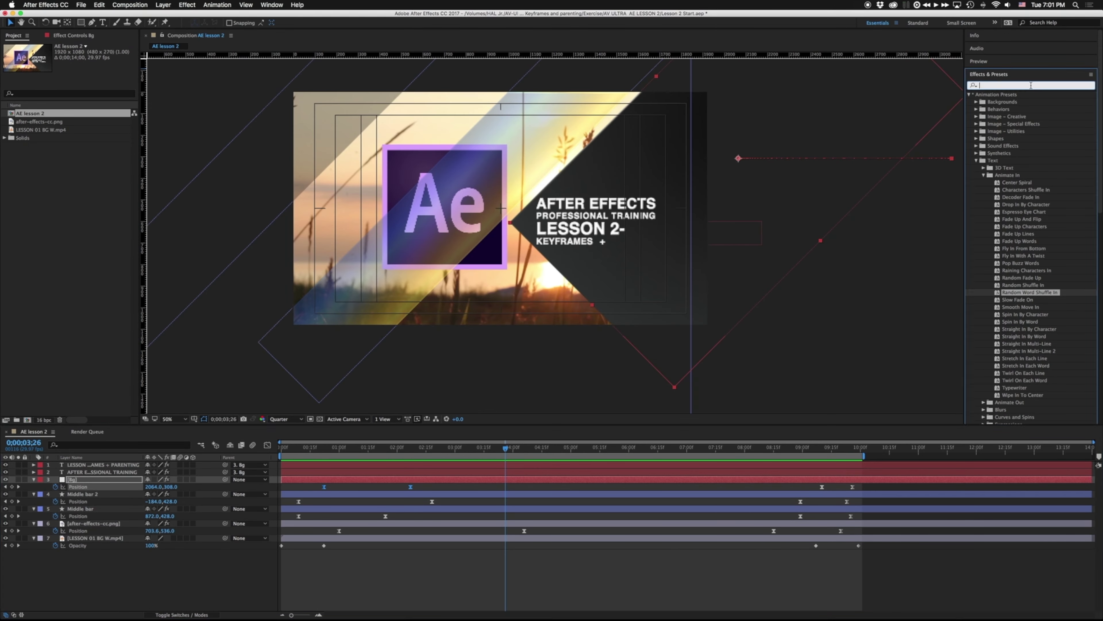
pyautogui.write('drop')
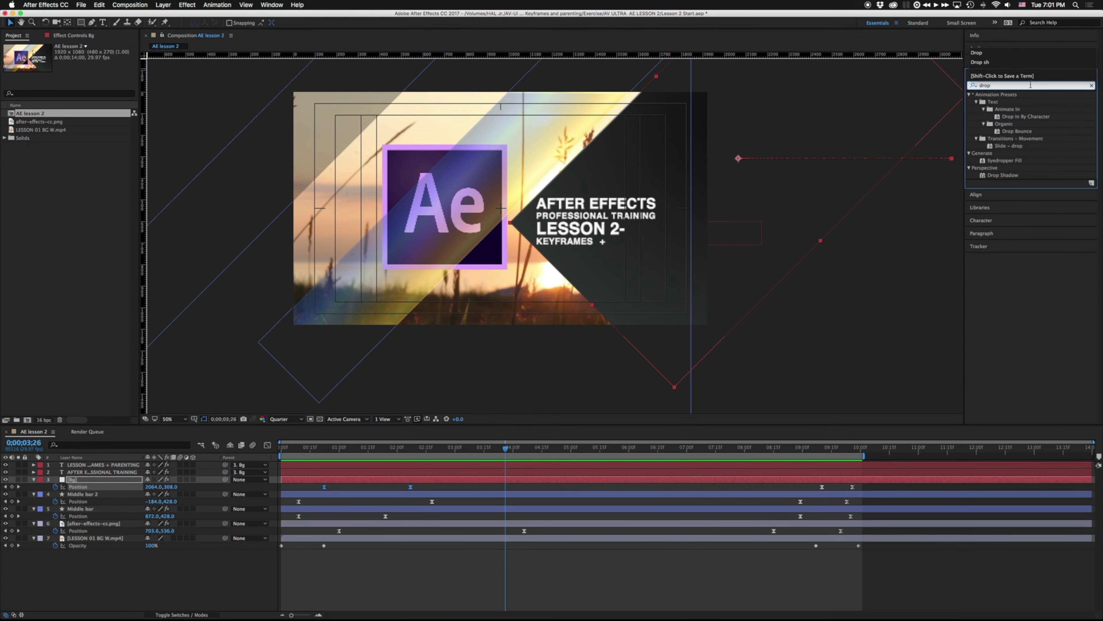
pyautogui.moveTo(1012, 177); pyautogui.dragTo(543, 174)
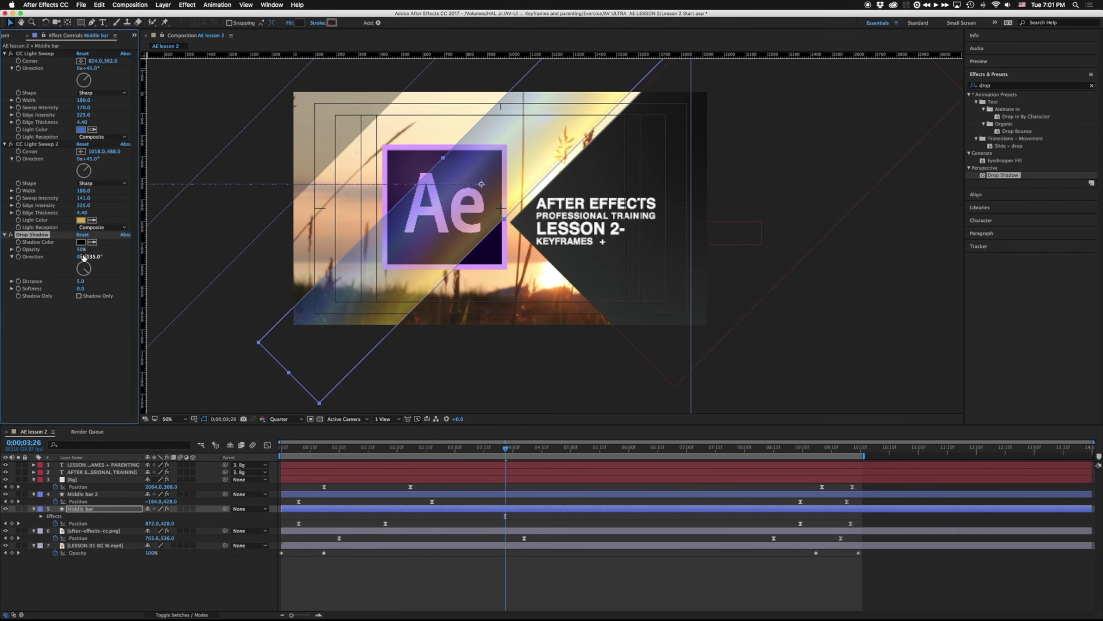
pyautogui.moveTo(81, 282); pyautogui.dragTo(83, 280)
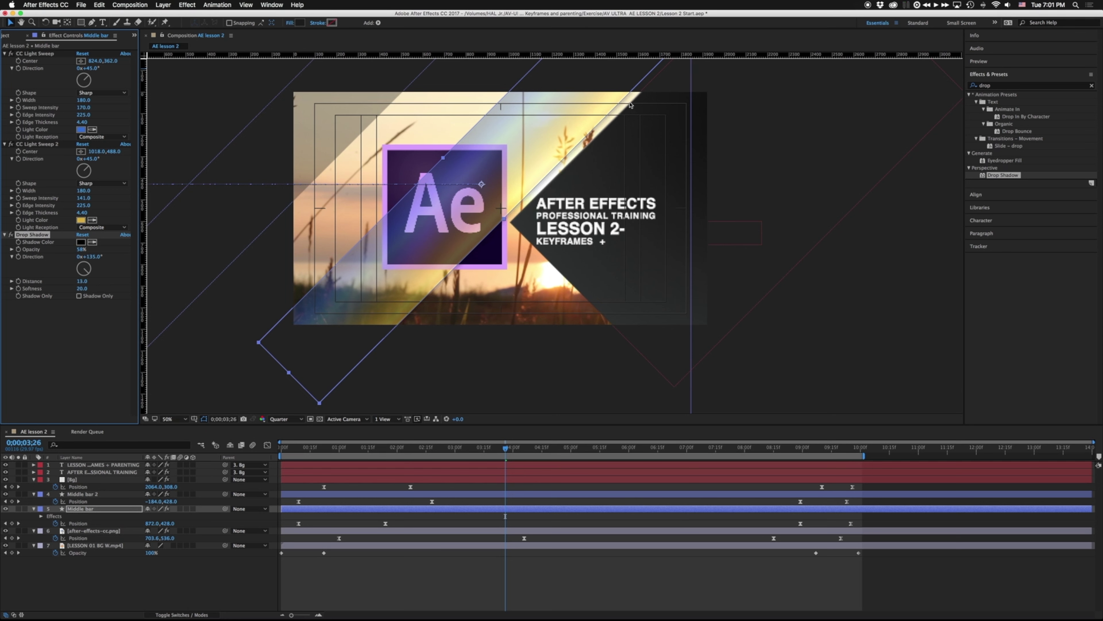
pyautogui.moveTo(82, 249); pyautogui.dragTo(114, 247)
pyautogui.click(519, 287)
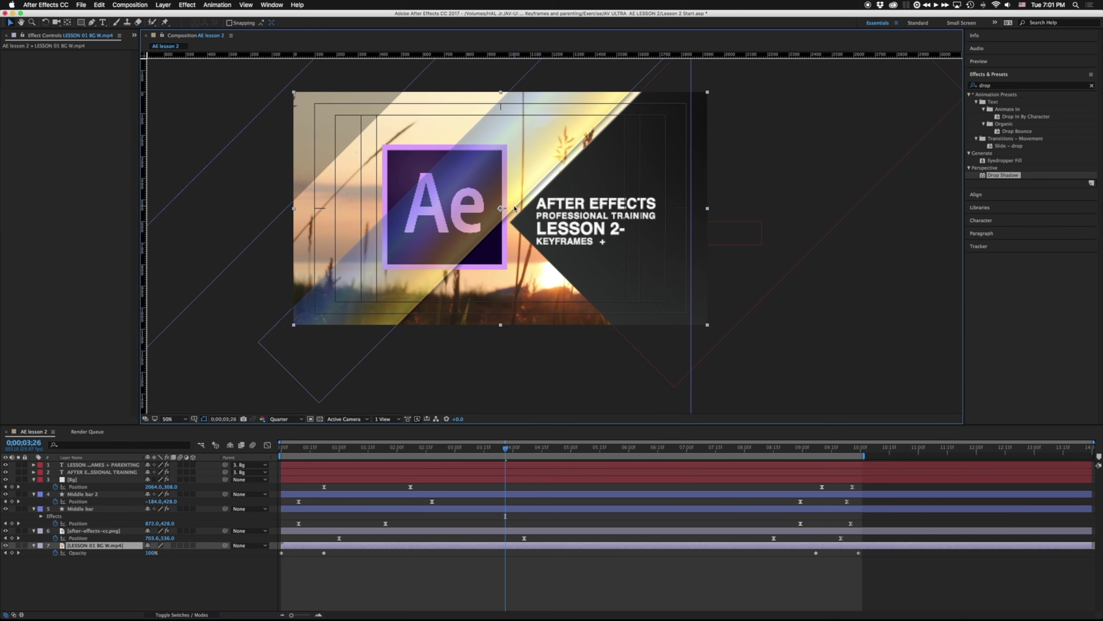
# - Apply Drop Shadow to the after-effects-cc.png logo with 71% opacity, distance 26 and softness 36
pyautogui.moveTo(1004, 176); pyautogui.dragTo(487, 259)
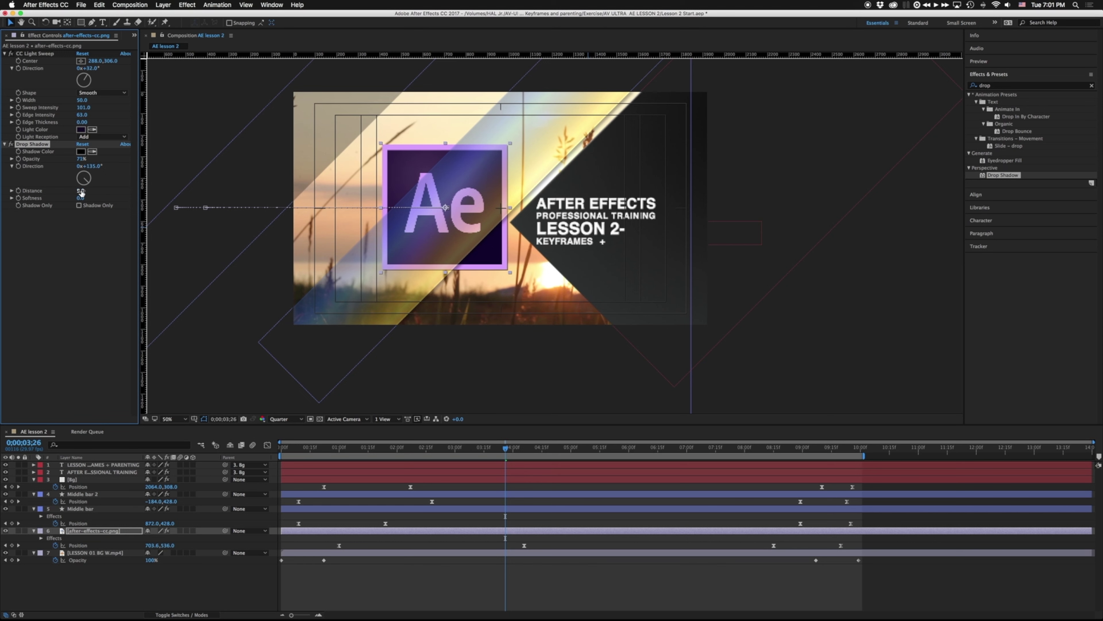
pyautogui.moveTo(81, 191); pyautogui.dragTo(93, 197)
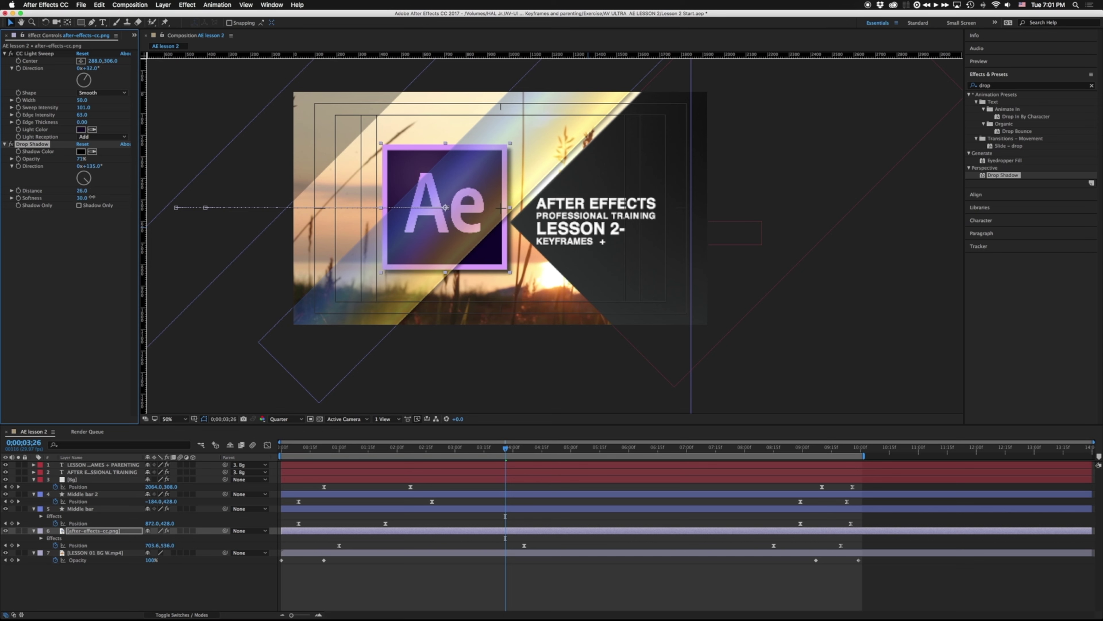
pyautogui.click(476, 366)
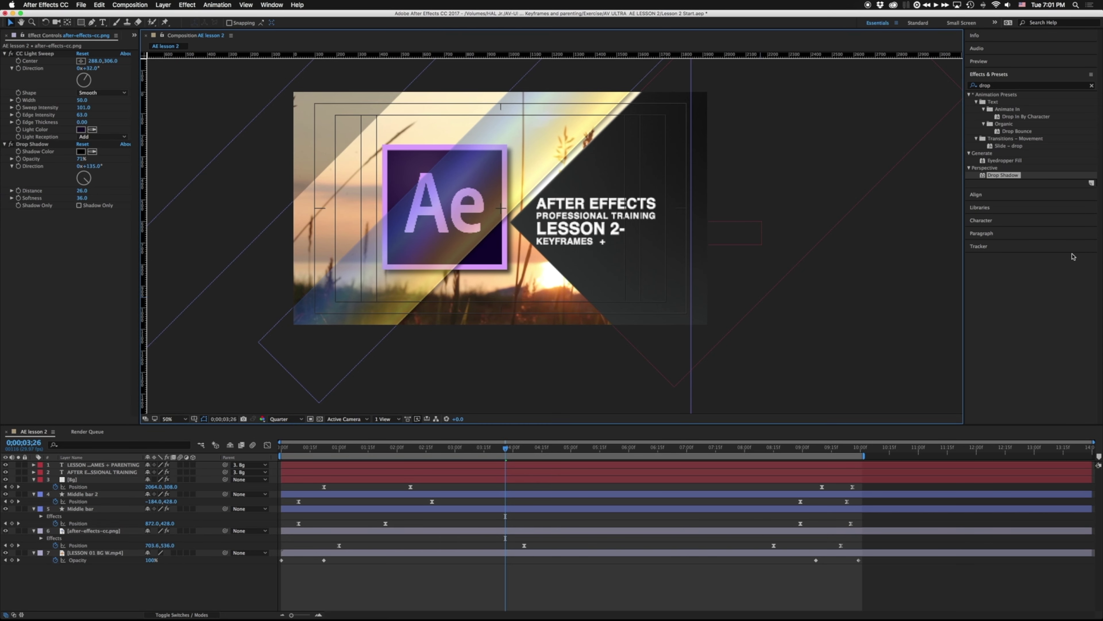
# - Apply Drop Shadow to Middle bar 2 with 74% opacity, distance 18 and softness 27, and preview the composition from 0;00;00;00
pyautogui.moveTo(995, 179); pyautogui.dragTo(315, 118)
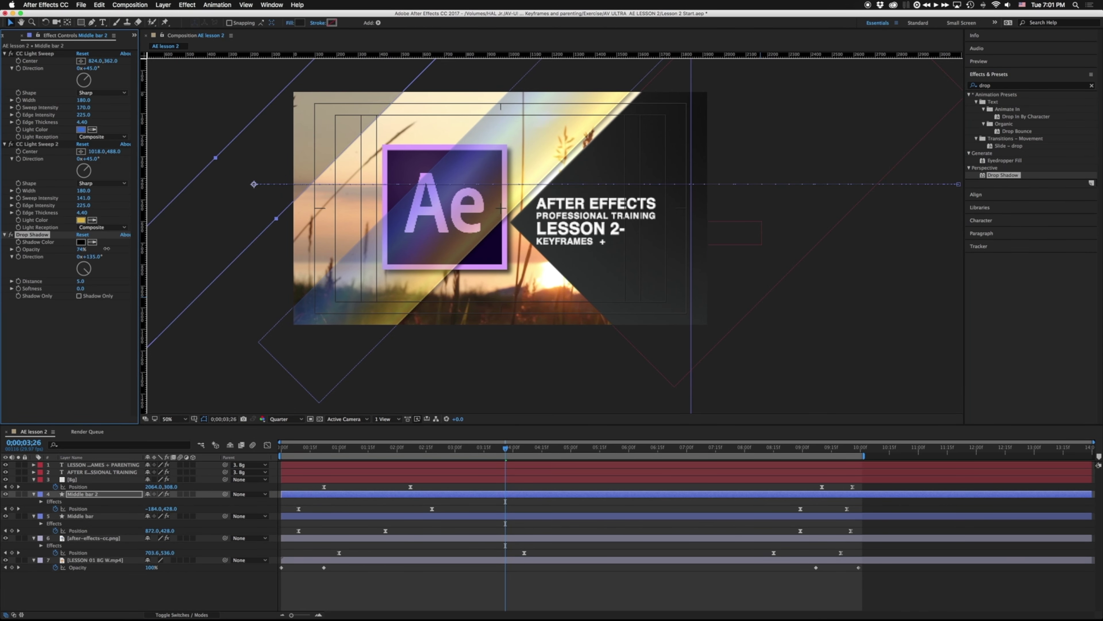
pyautogui.moveTo(79, 282); pyautogui.dragTo(83, 281)
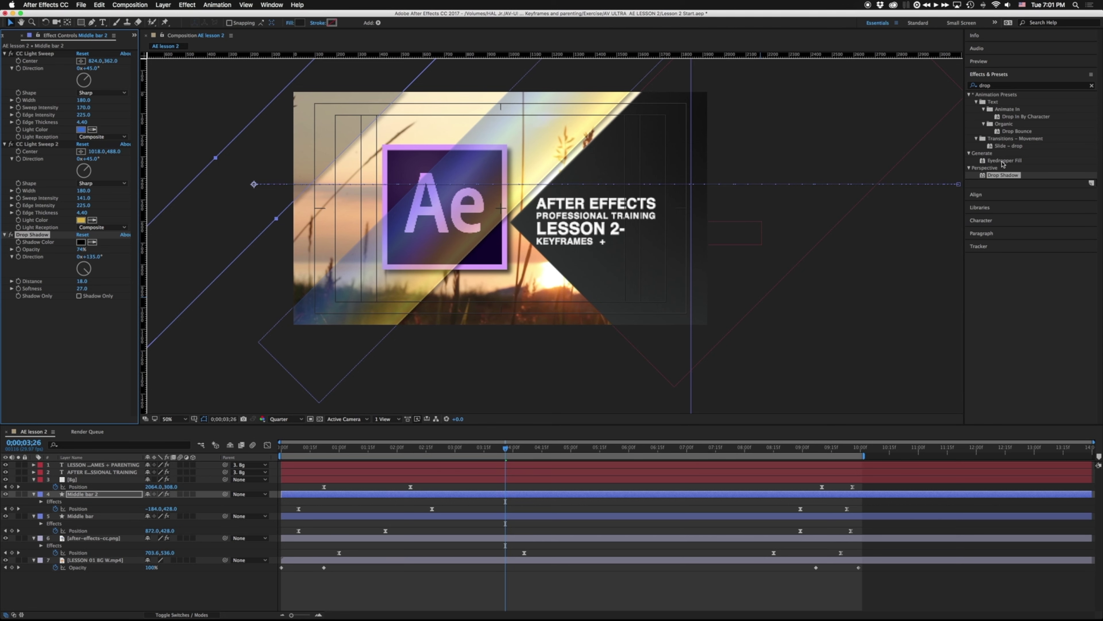
pyautogui.moveTo(513, 449); pyautogui.dragTo(282, 447)
pyautogui.click(269, 355)
pyautogui.press('space')
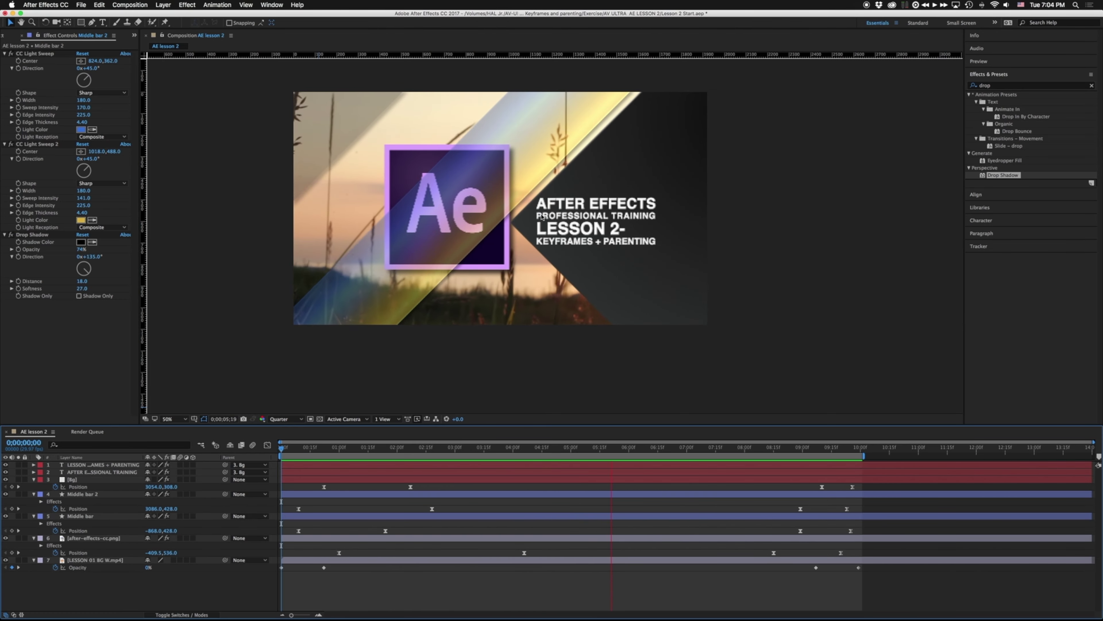
pyautogui.press('space')
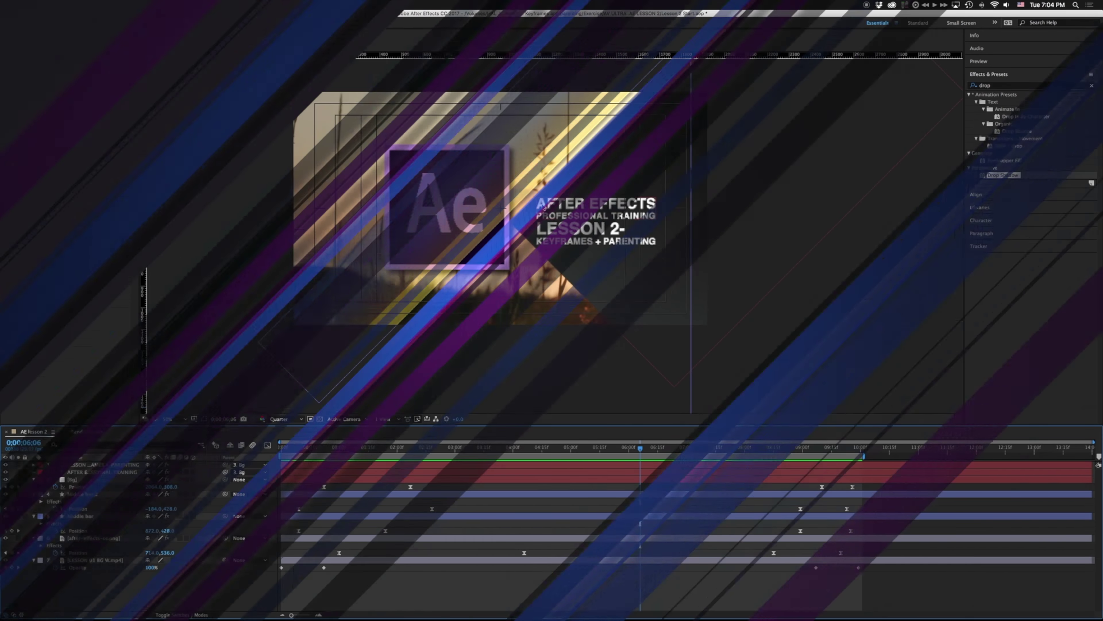